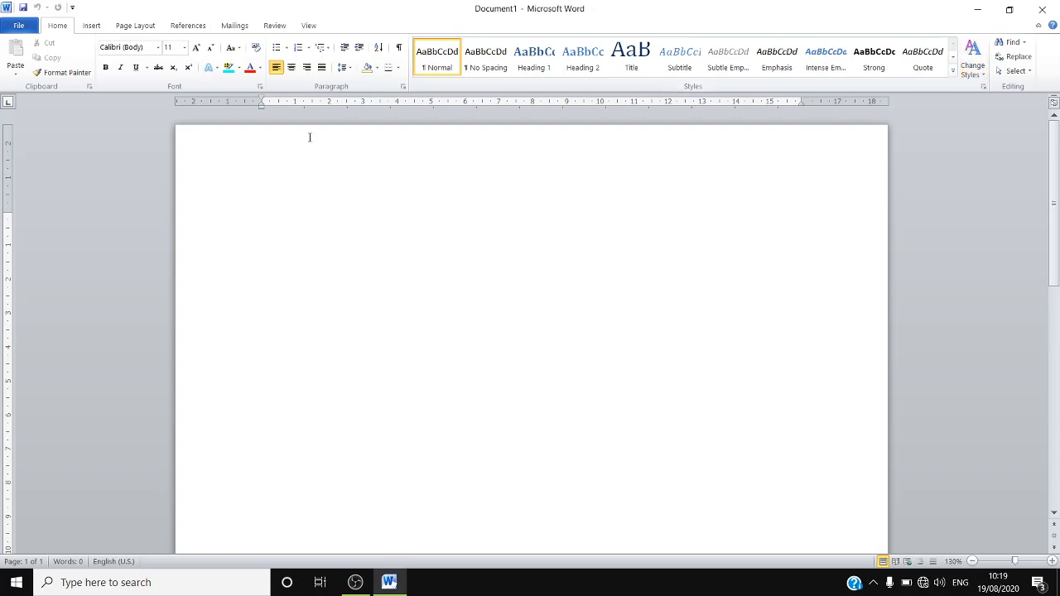
left_click(276, 48)
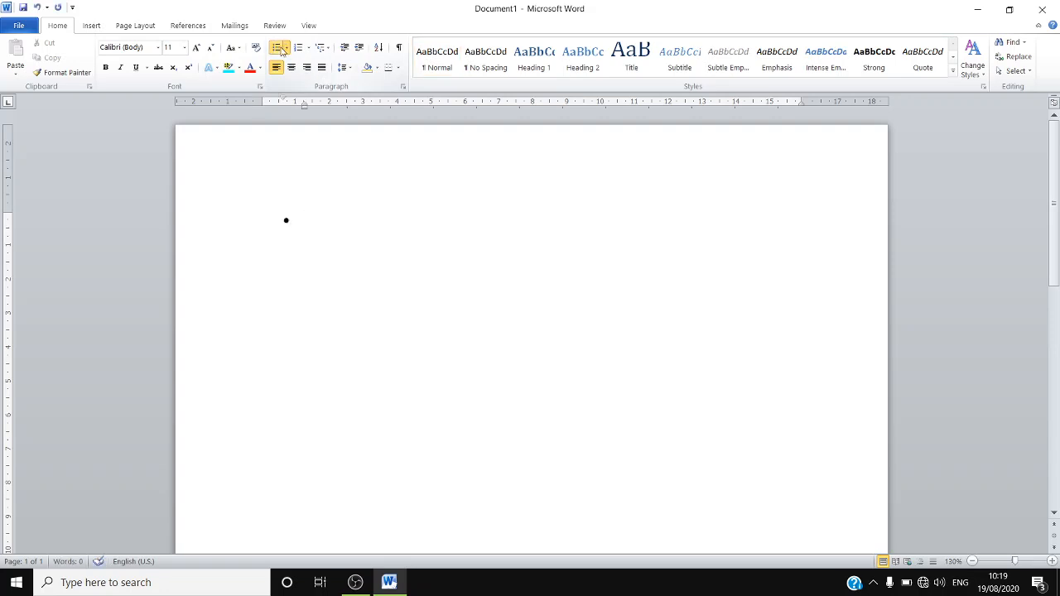
key("BackSpace")
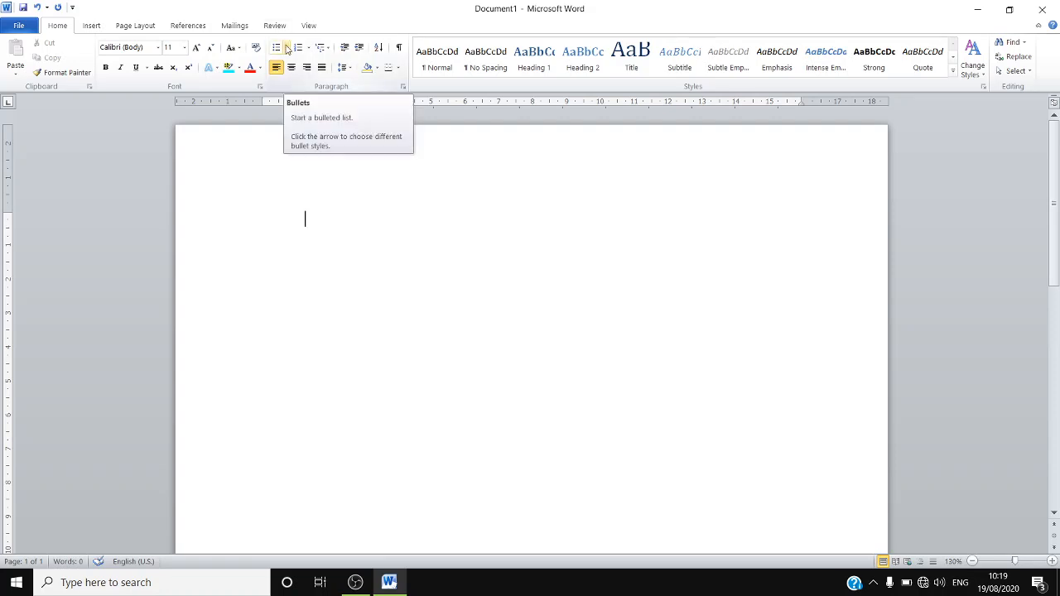
left_click(287, 48)
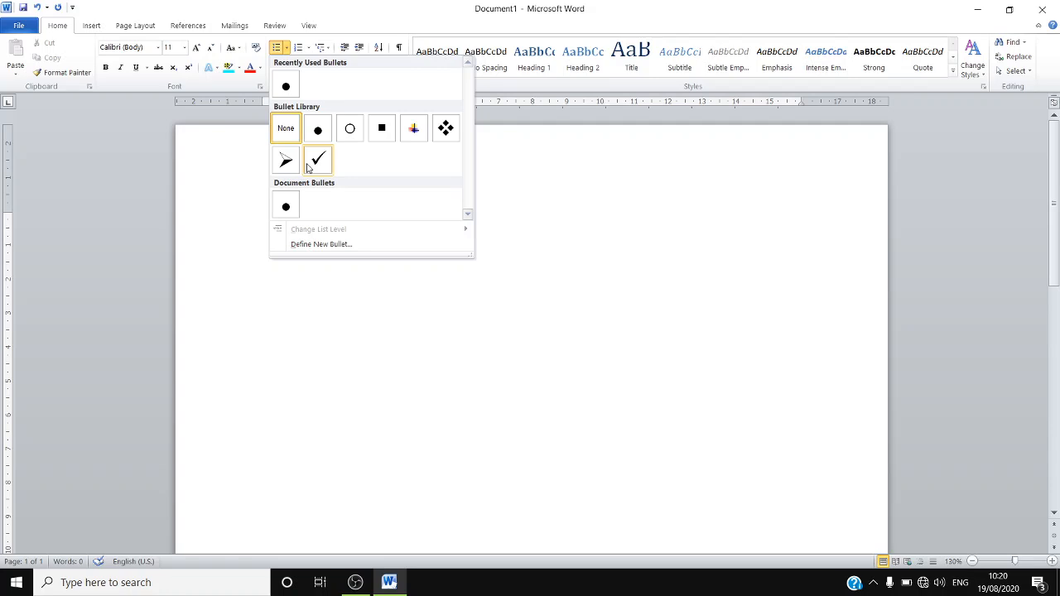
left_click(180, 237)
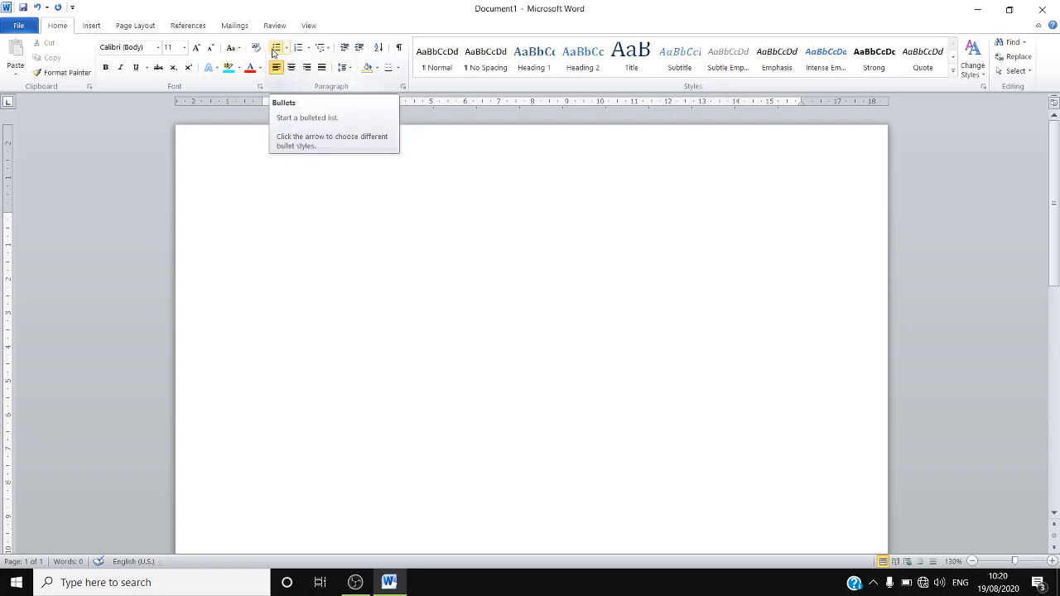
Start an arrow-bulleted list and enter "HELLO EVERYONE!!! HOW ARE YOU?" as its first item.
left_click(287, 48)
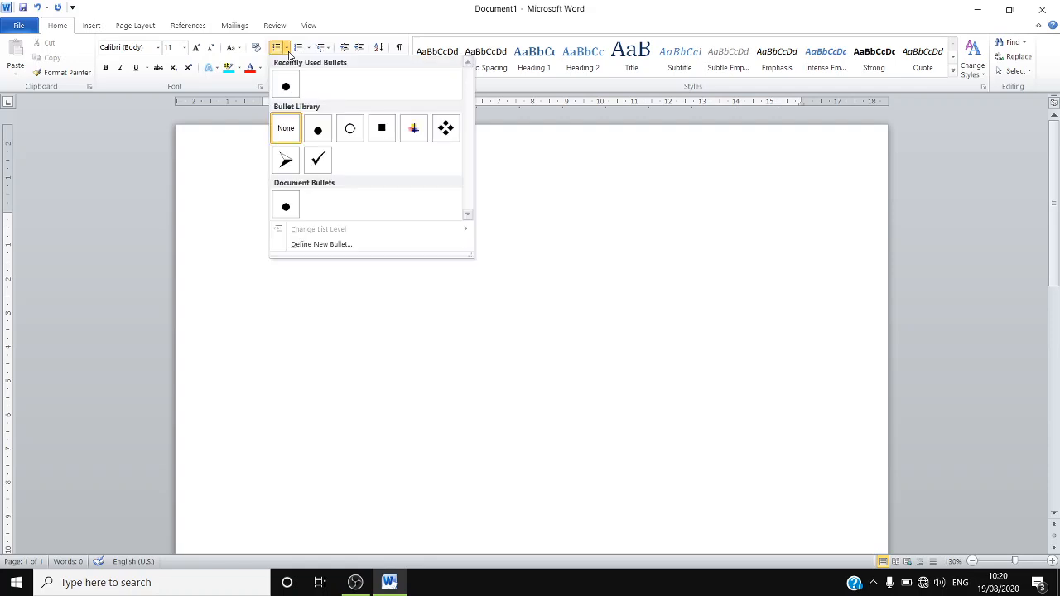
left_click(288, 160)
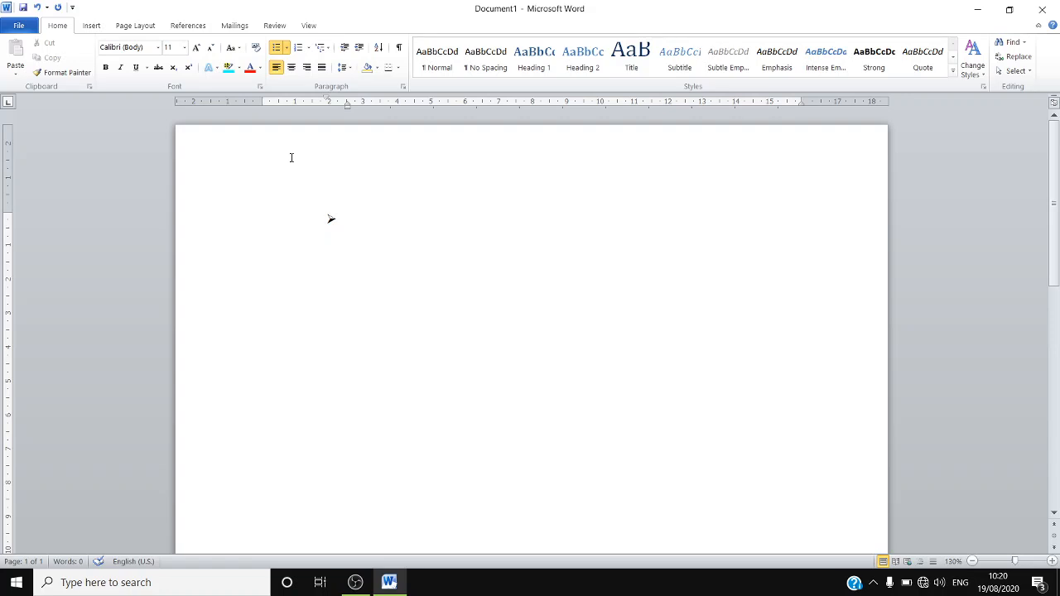
type("HELLO EVERYONE")
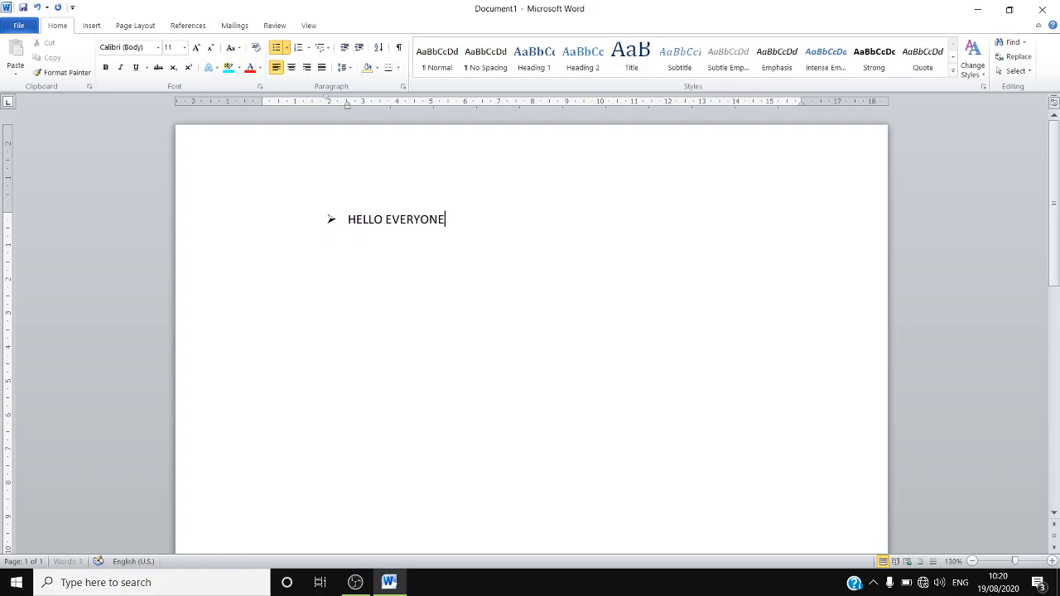
type("!!! HOW ARE YOU")
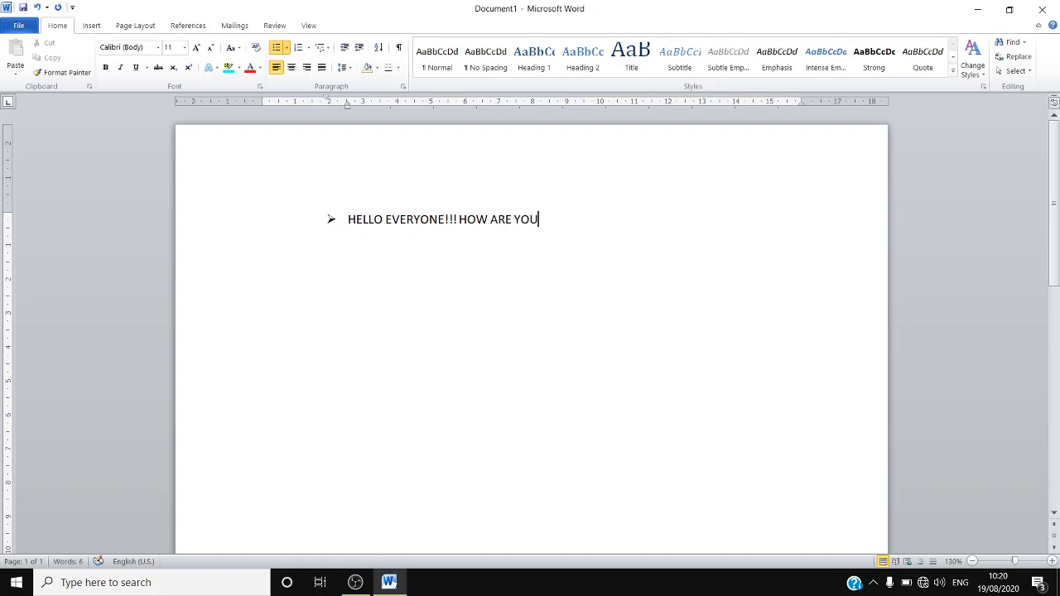
type("?")
Duplicate the greeting line as the second arrow-bulleted item by copying and pasting it.
key("Return")
type("HEL")
key("BackSpace")
key("BackSpace")
key("BackSpace")
left_click_drag(549, 219, 422, 215)
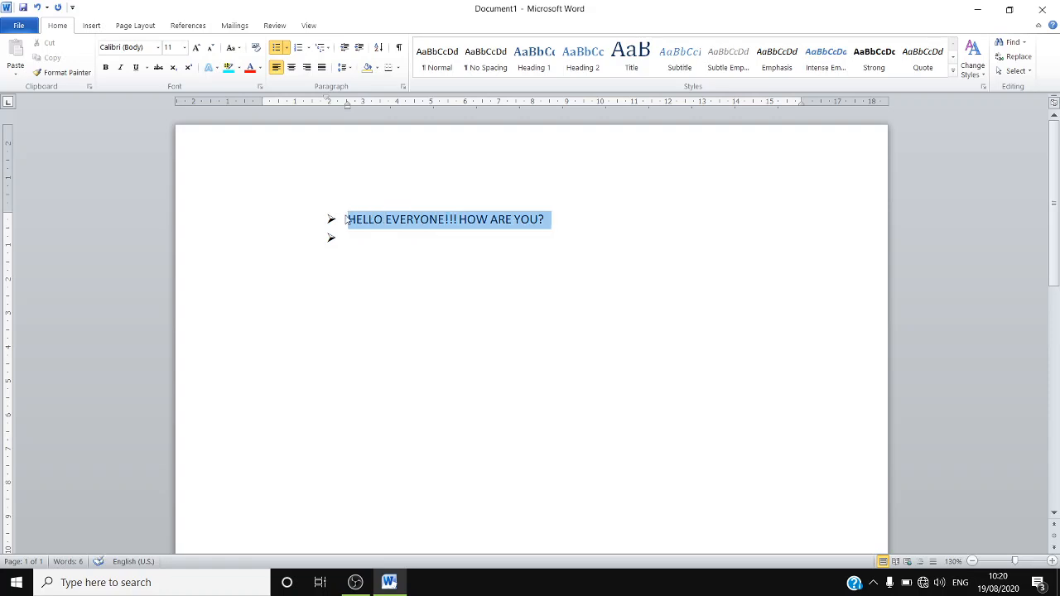
key("ctrl+c")
left_click(357, 242)
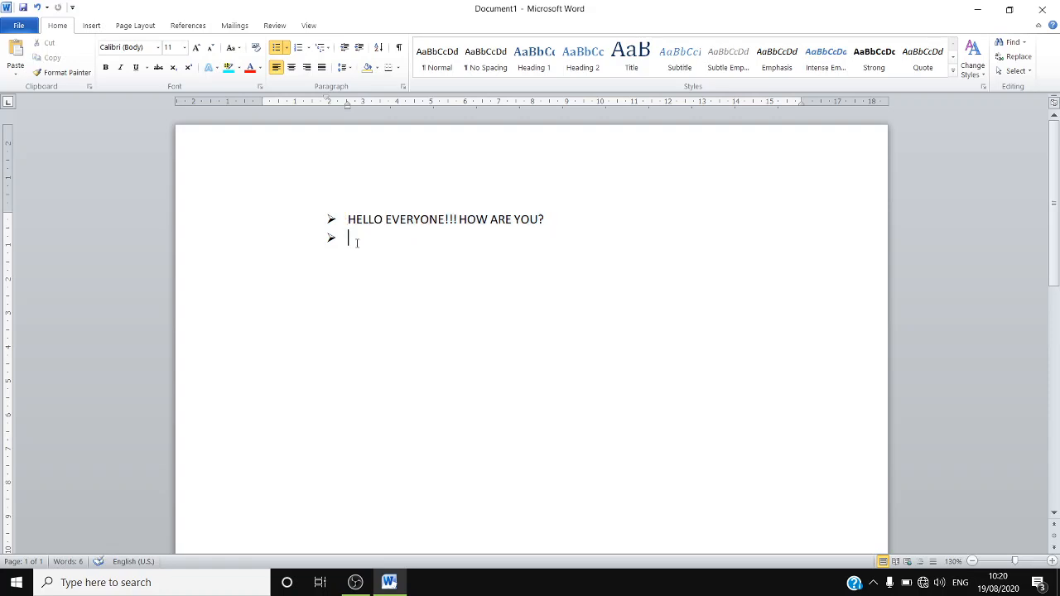
key("ctrl+v")
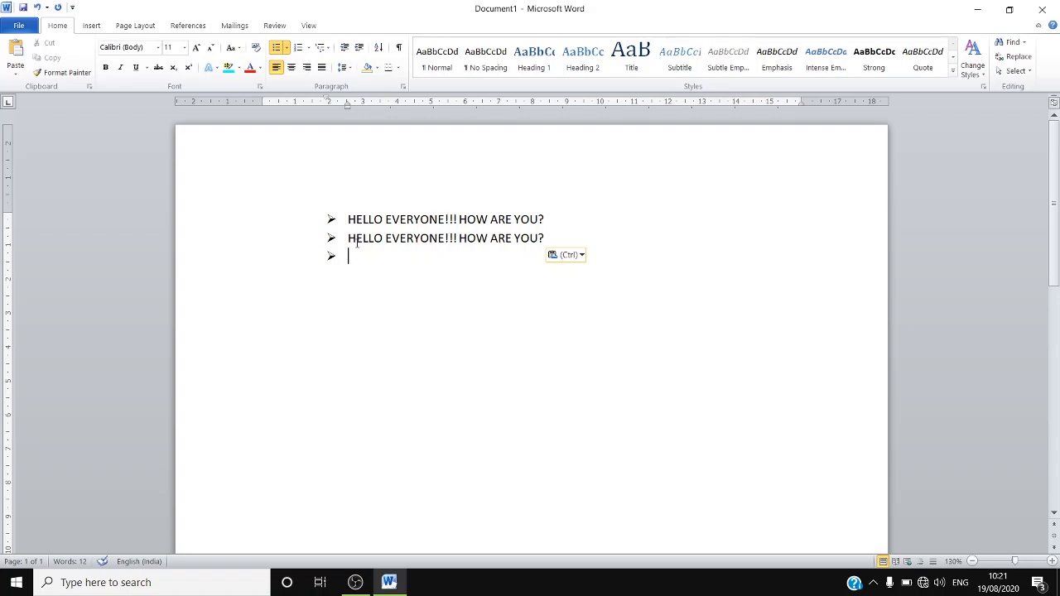
Enter "THERE IS A DOG IN THE PARK." as the third item of the arrow-bulleted list.
type("THERE IS")
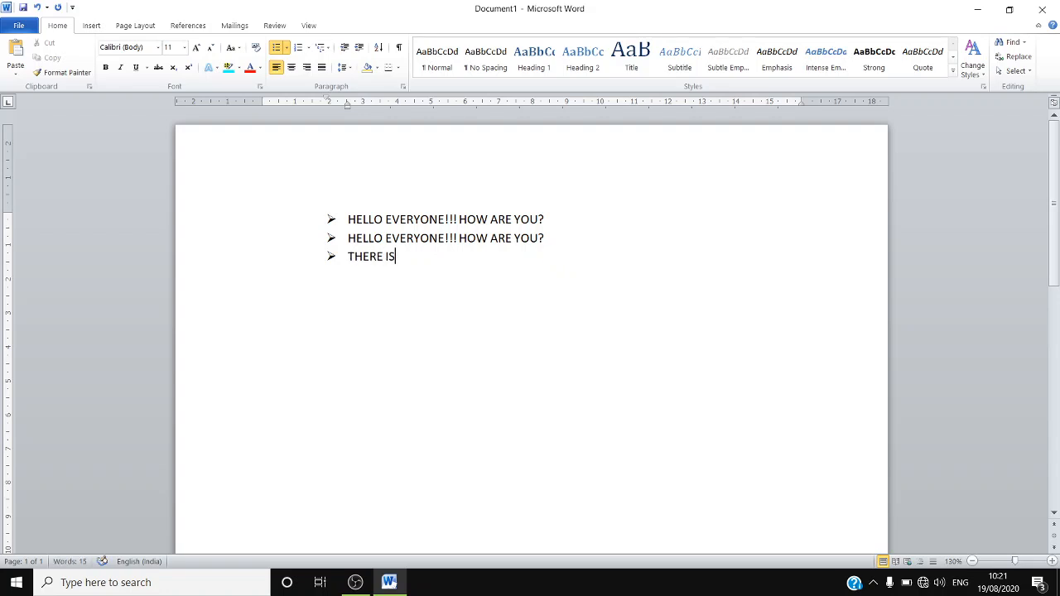
type(" A DOG IN THE PRK")
key("Return")
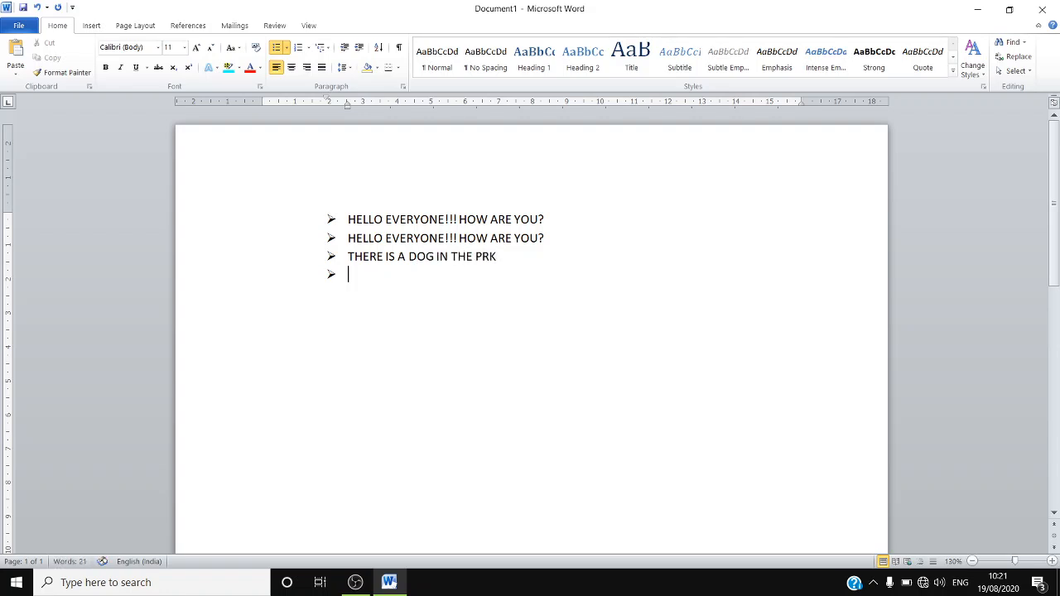
key("BackSpace")
key("BackSpace")
key("BackSpace")
key("BackSpace")
key("BackSpace")
type("ARK.")
End the arrow-bulleted list, leave a blank line, and start a list with check-mark bullets.
key("Return")
key("BackSpace")
key("BackSpace")
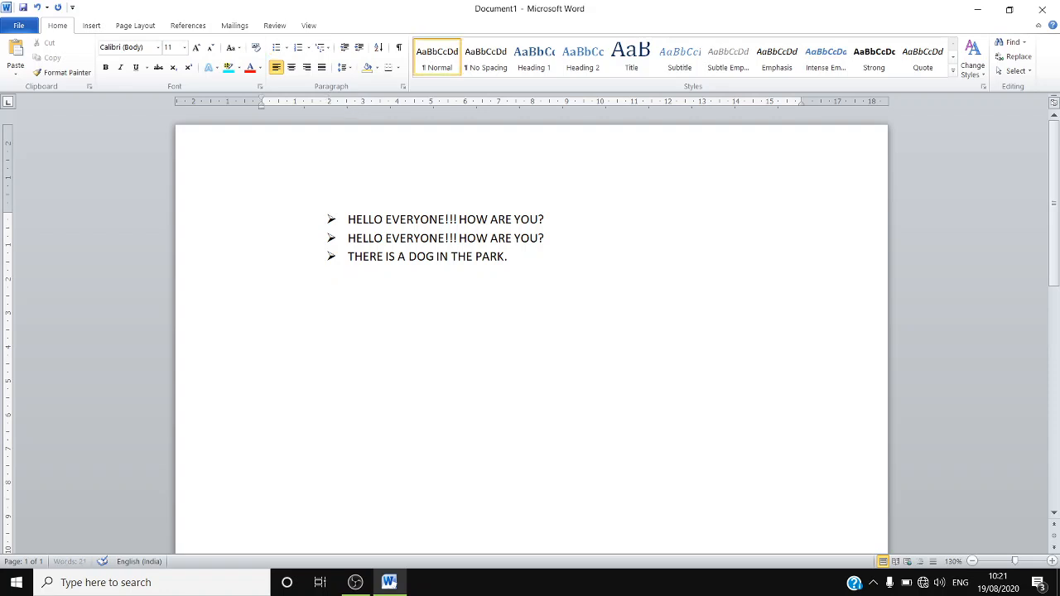
key("Return")
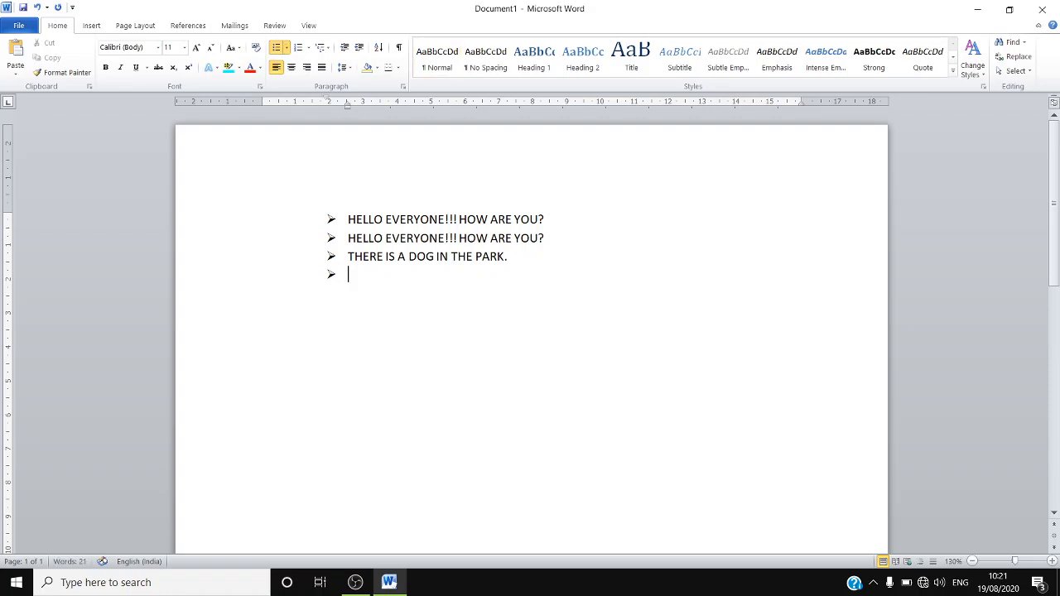
key("BackSpace")
key("Return")
left_click(287, 48)
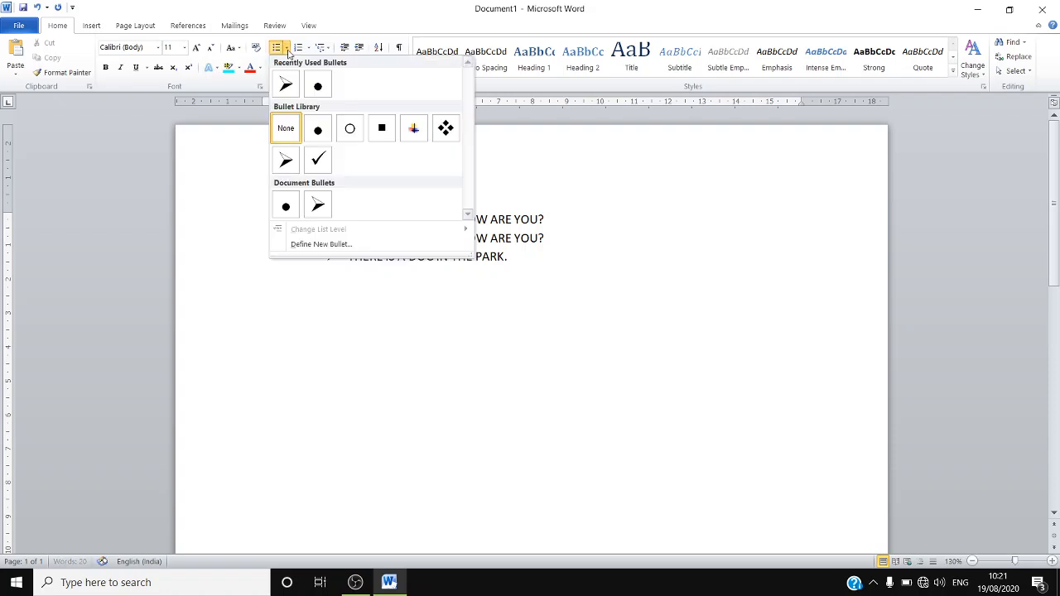
left_click(319, 160)
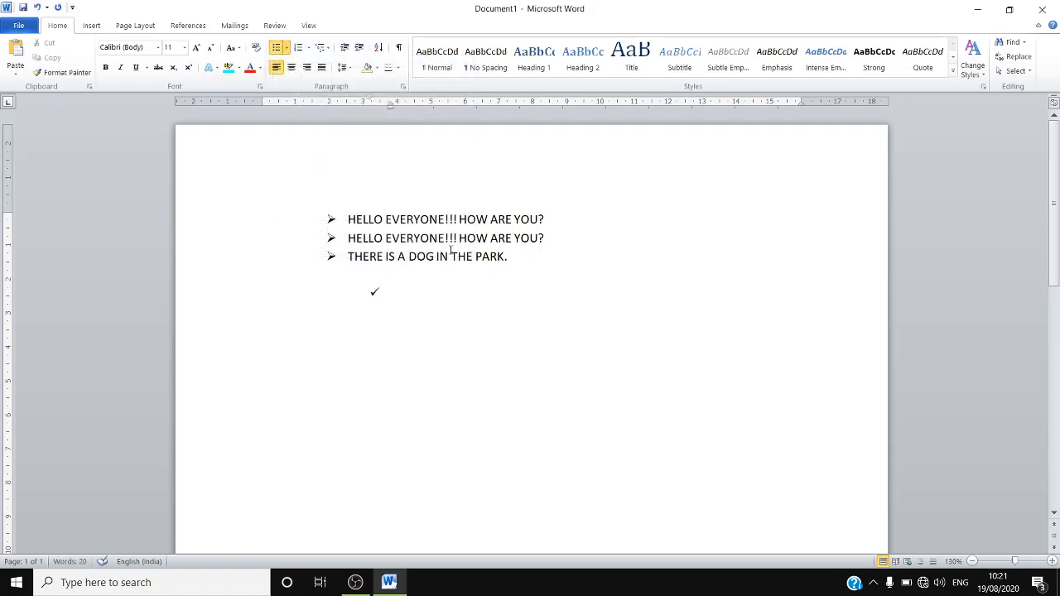
Enter a person's first name followed by "IS LIVING IN BHADRAK" as the first check-mark item.
type("RME")
key("BackSpace")
key("BackSpace")
type("AMESH IS ")
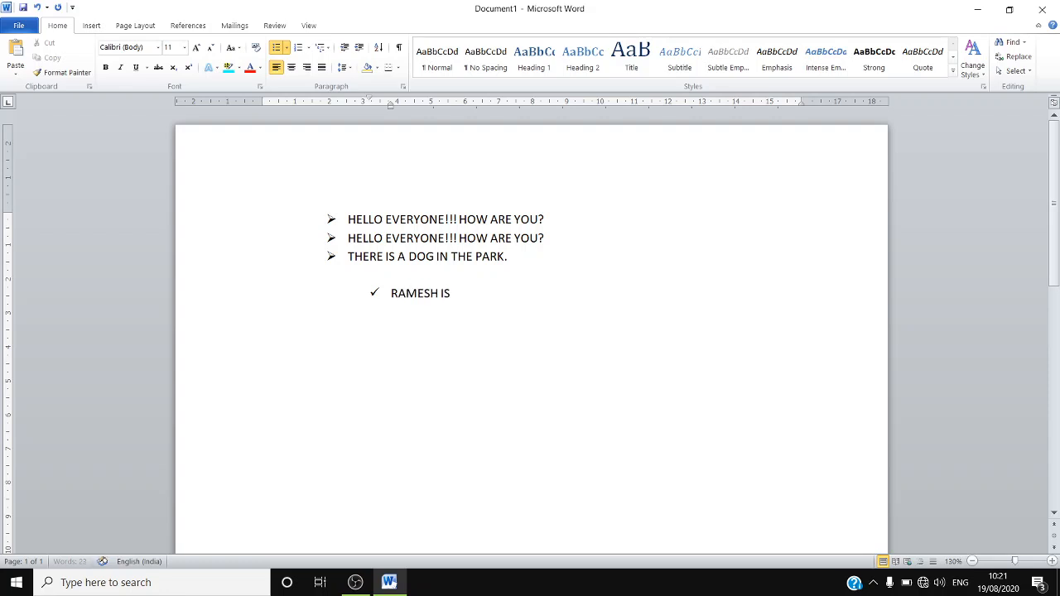
type("M")
key("BackSpace")
type("READ")
key("BackSpace")
key("BackSpace")
key("BackSpace")
key("BackSpace")
type("LIVING IN NBHADRA")
key("BackSpace")
key("BackSpace")
key("BackSpace")
key("BackSpace")
key("BackSpace")
key("BackSpace")
key("BackSpace")
type("BHADRAK")
Add a second check-mark item with the same first name followed by "READS IN BHADRAK AUTO. COLLEGE." and end the list.
key("Return")
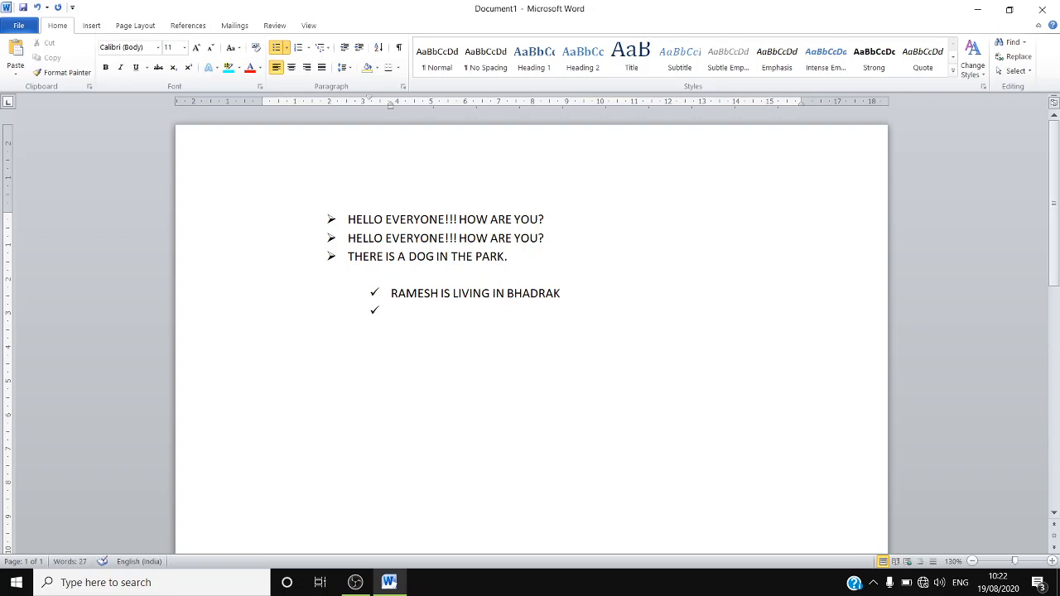
type("RAMESH READS I")
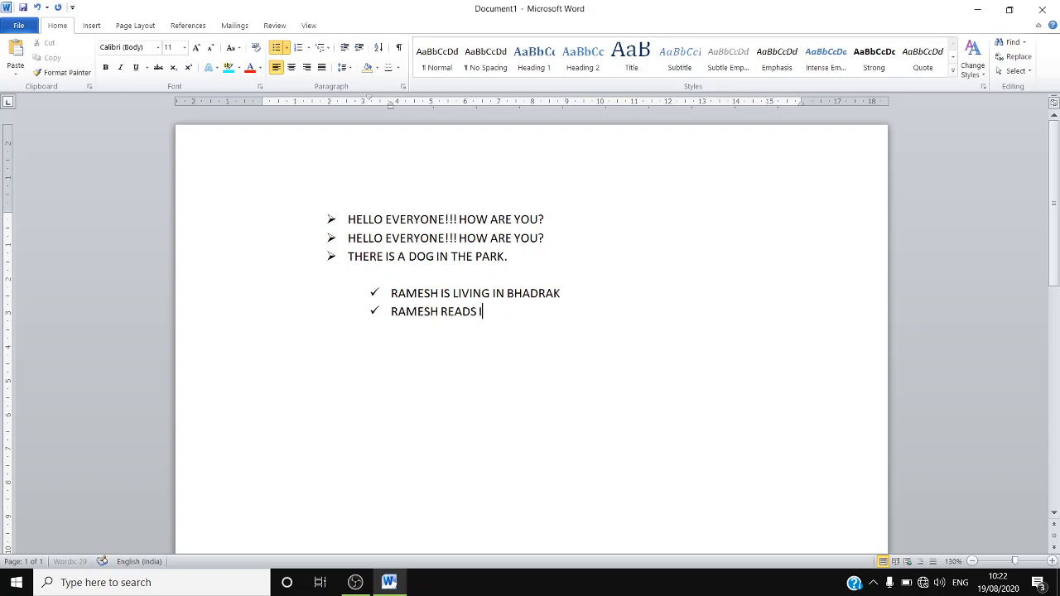
type("N BHADRAK AUTO. C")
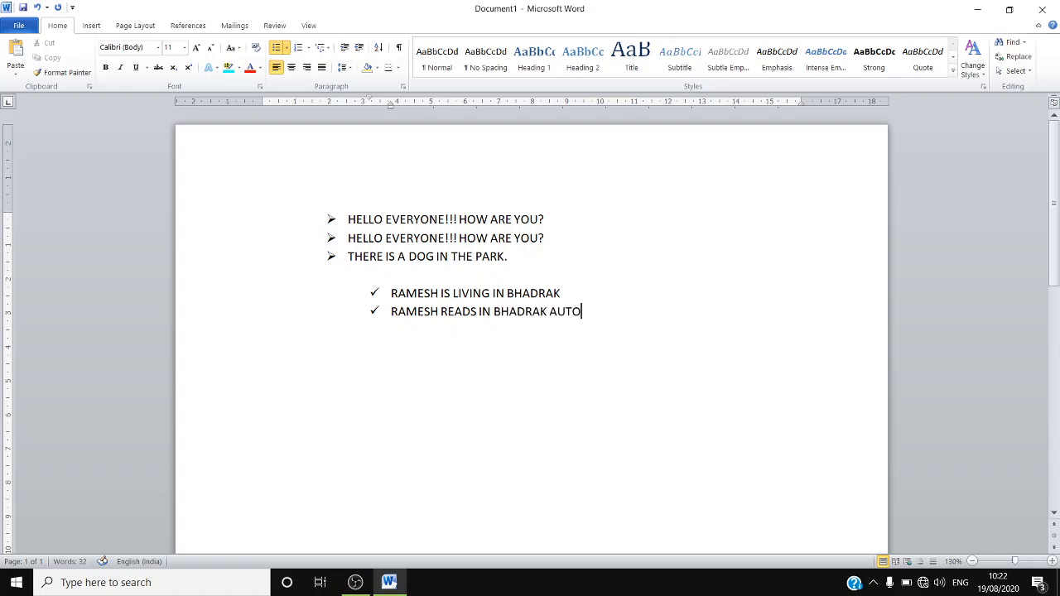
key("BackSpace")
type("OL")
key("BackSpace")
key("BackSpace")
type("COLLEGE.")
key("Return")
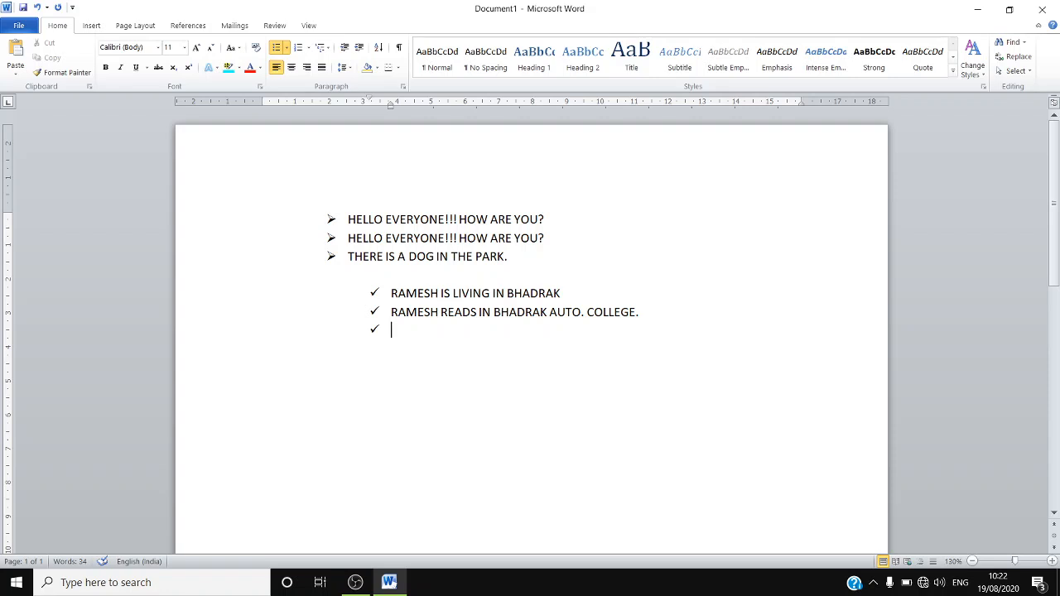
key("BackSpace")
left_click(288, 48)
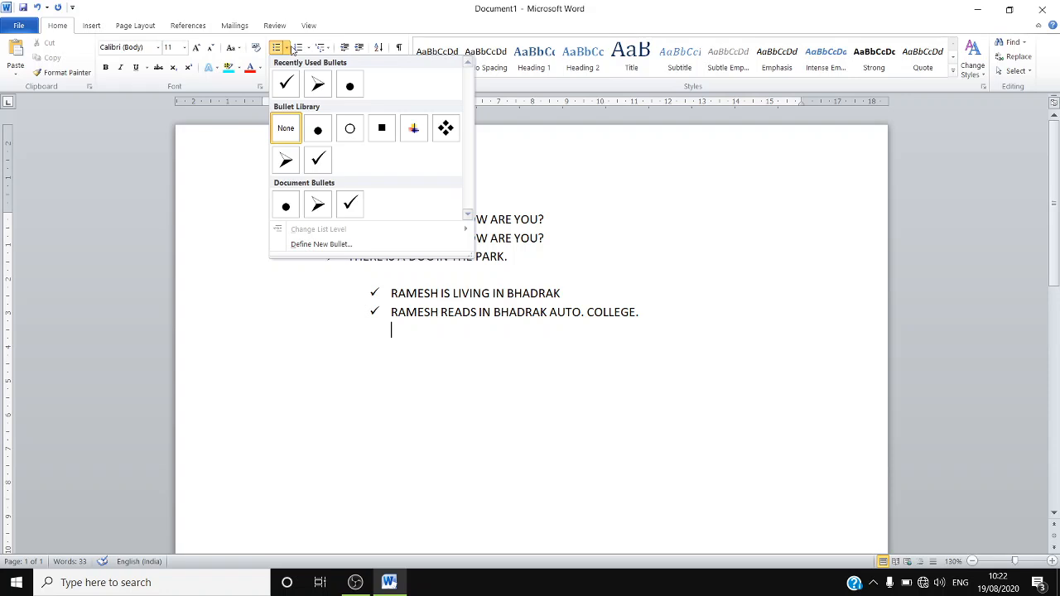
left_click(347, 8)
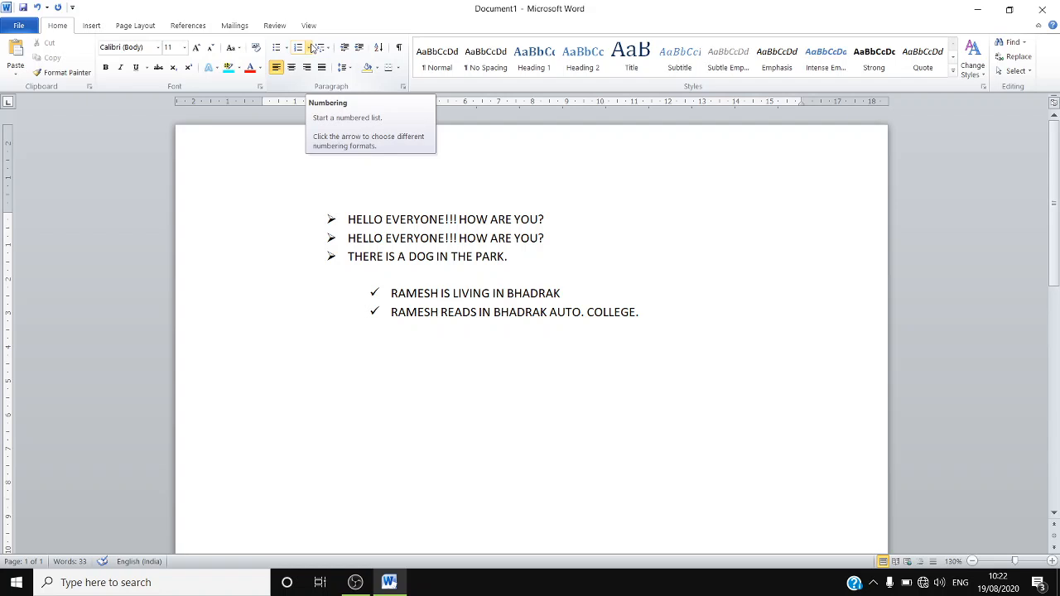
left_click(312, 48)
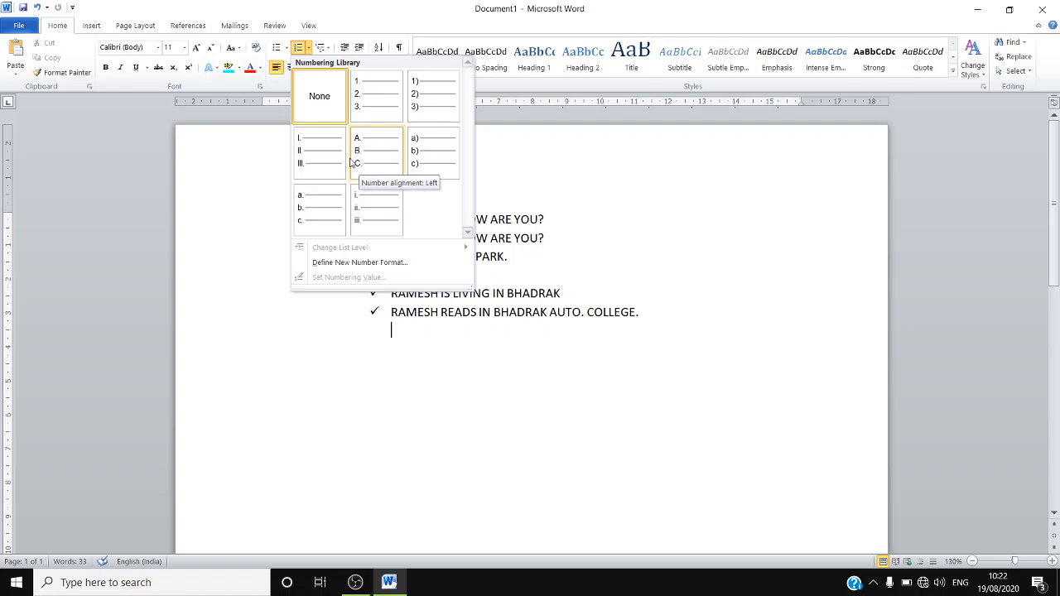
left_click(287, 49)
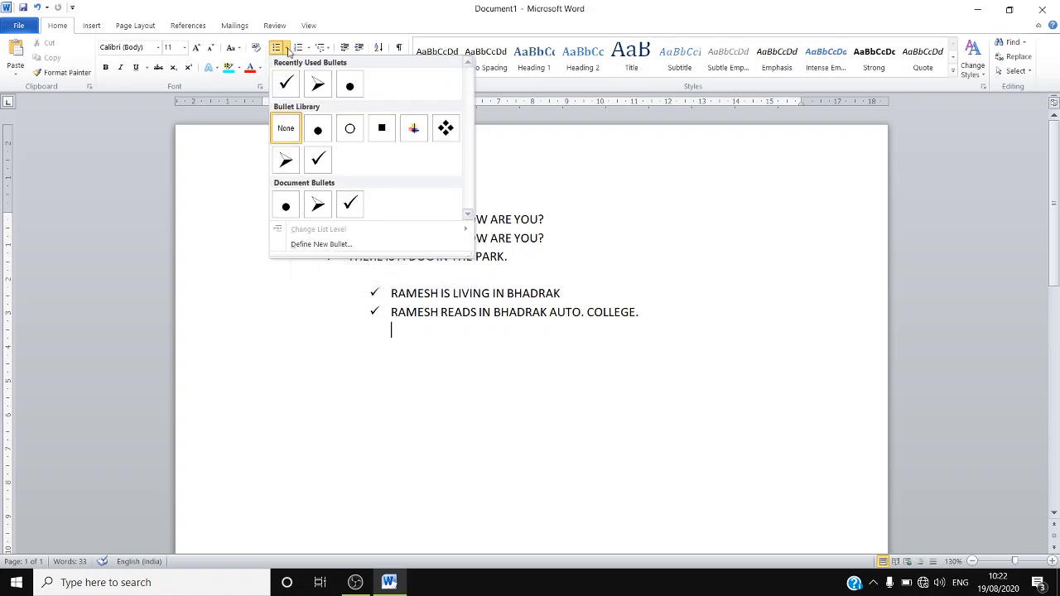
left_click(314, 51)
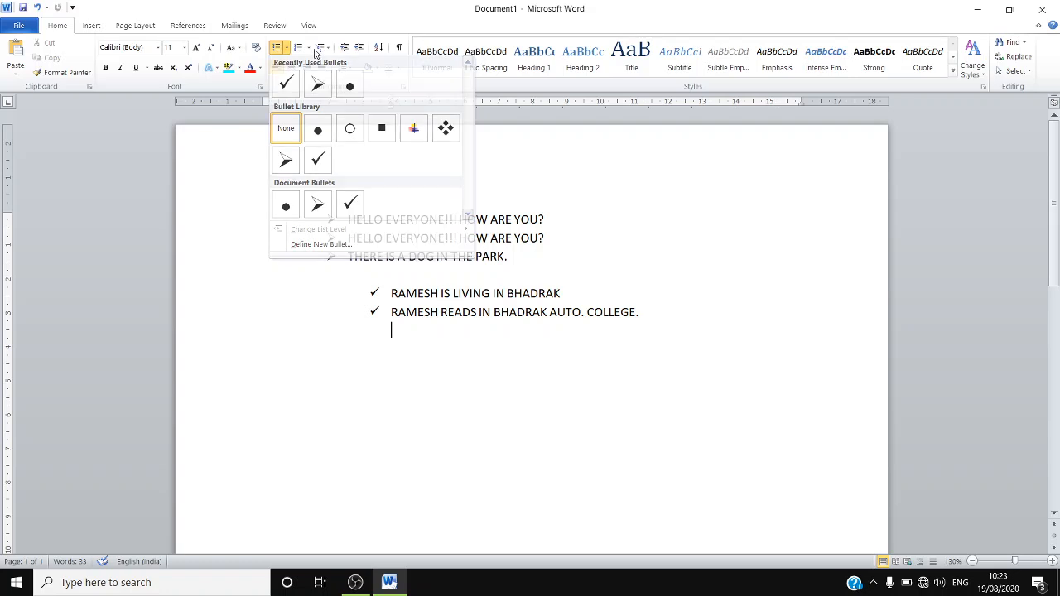
left_click(311, 52)
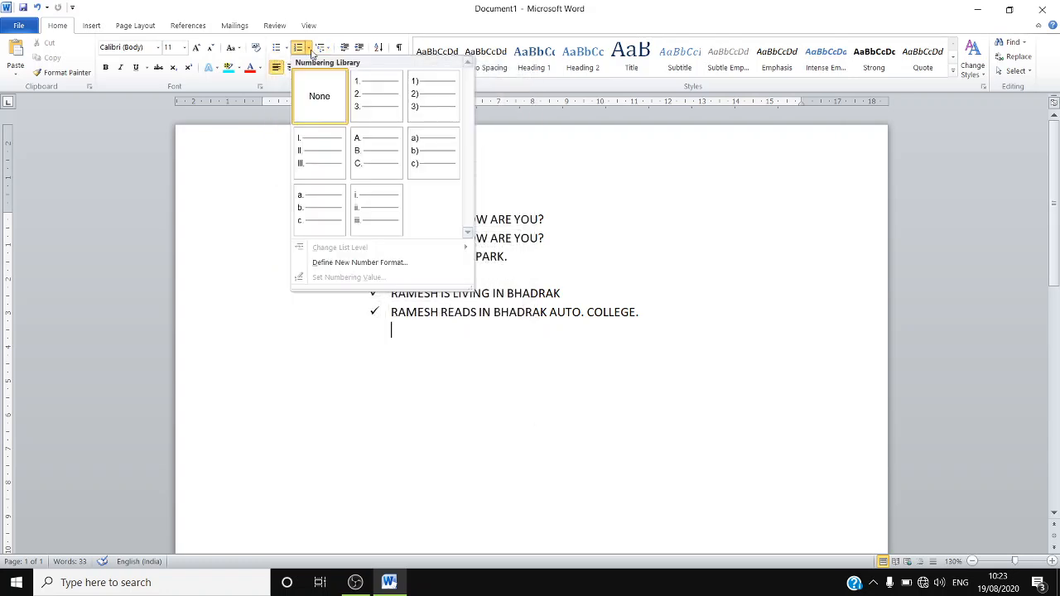
Enter the heading "TYPES OF COMPUTER MEMORY:-" two blank lines below the check-mark list.
left_click(439, 377)
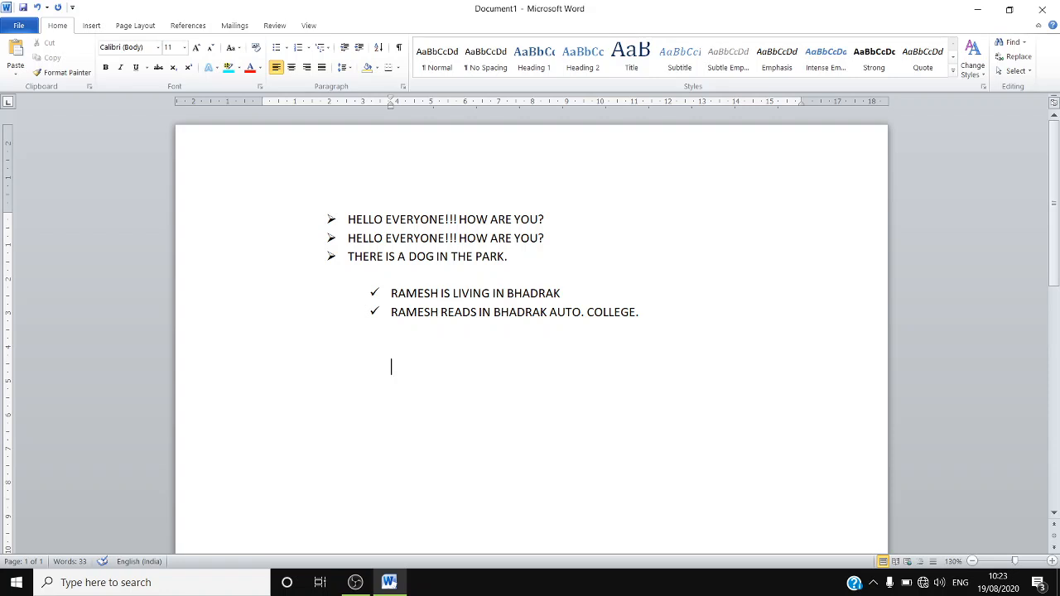
type("TYPES OF MEMEO")
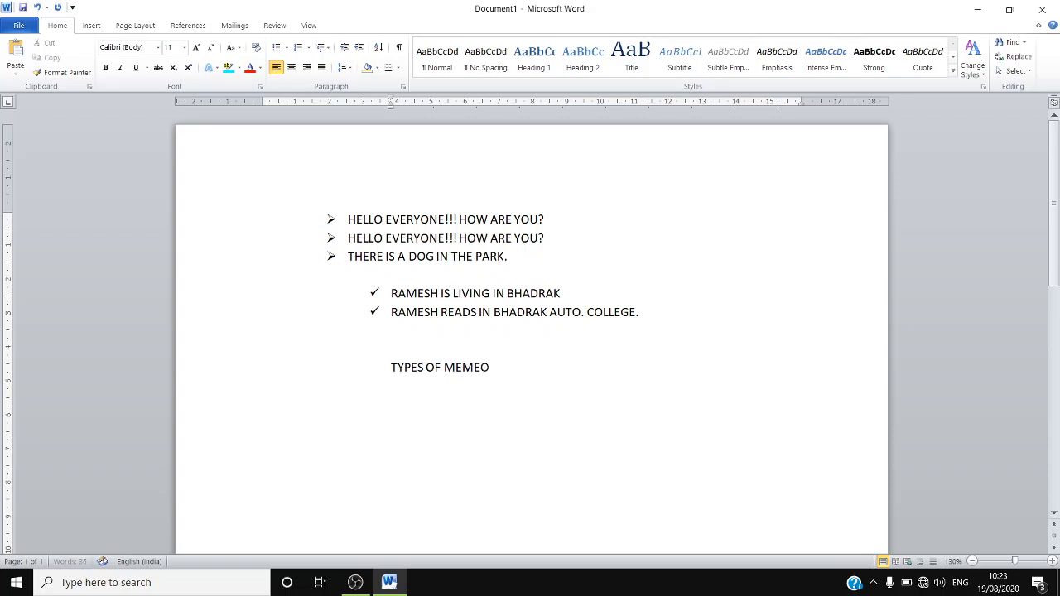
key("BackSpace")
key("BackSpace")
key("BackSpace")
key("BackSpace")
key("BackSpace")
type("COMPUTER MEMORY")
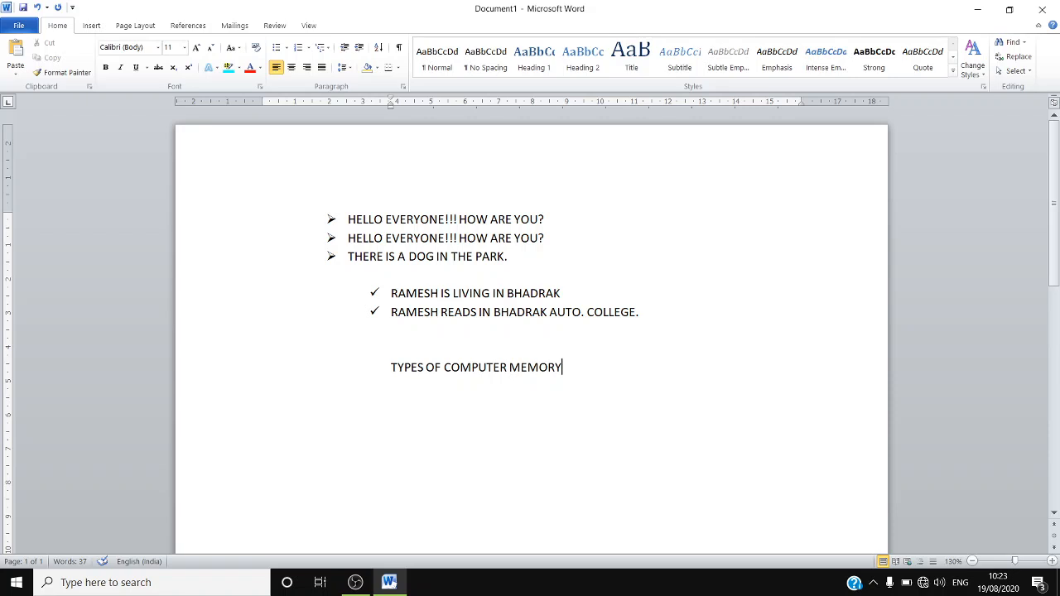
type(":-")
Start an uppercase Roman numeral list (I., II., III.) under the heading, with "INTERNAL MEMORY" as the first item.
key("Return")
left_click(307, 50)
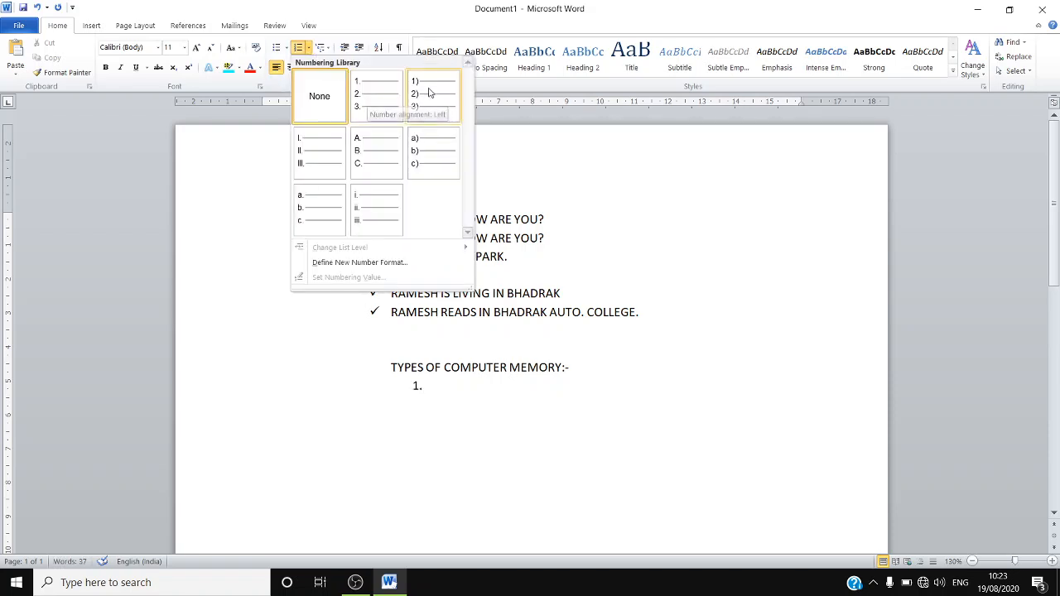
left_click(326, 153)
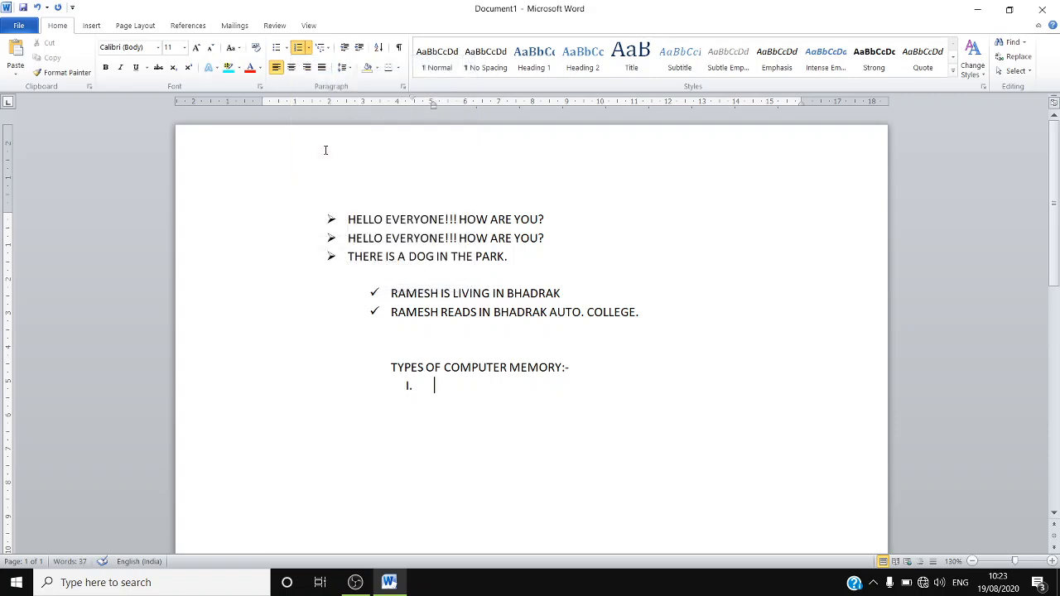
type("INTERNAL MEMEO")
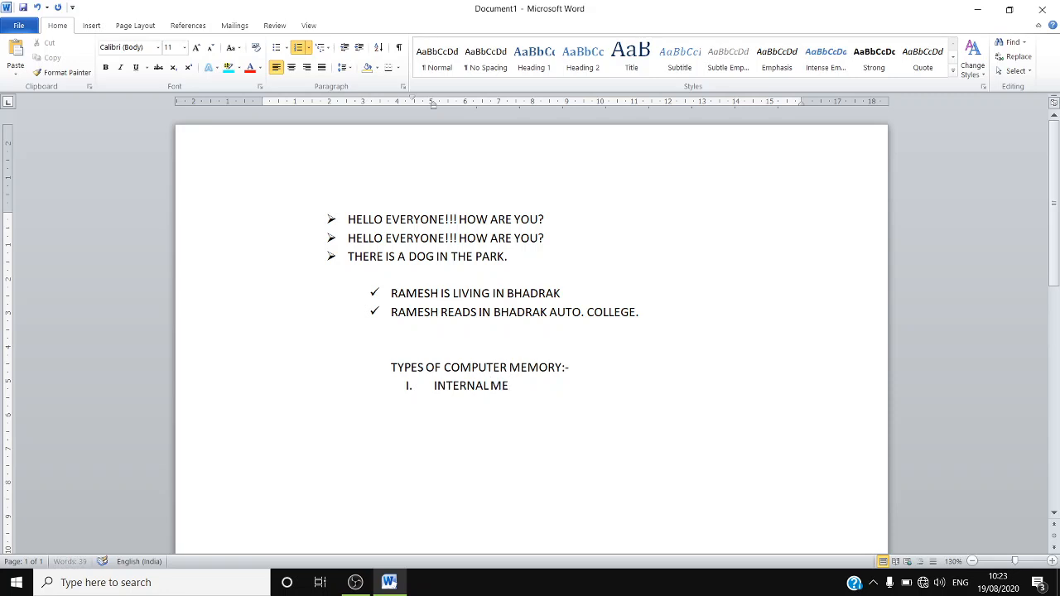
key("BackSpace")
key("BackSpace")
type("ORY")
key("Return")
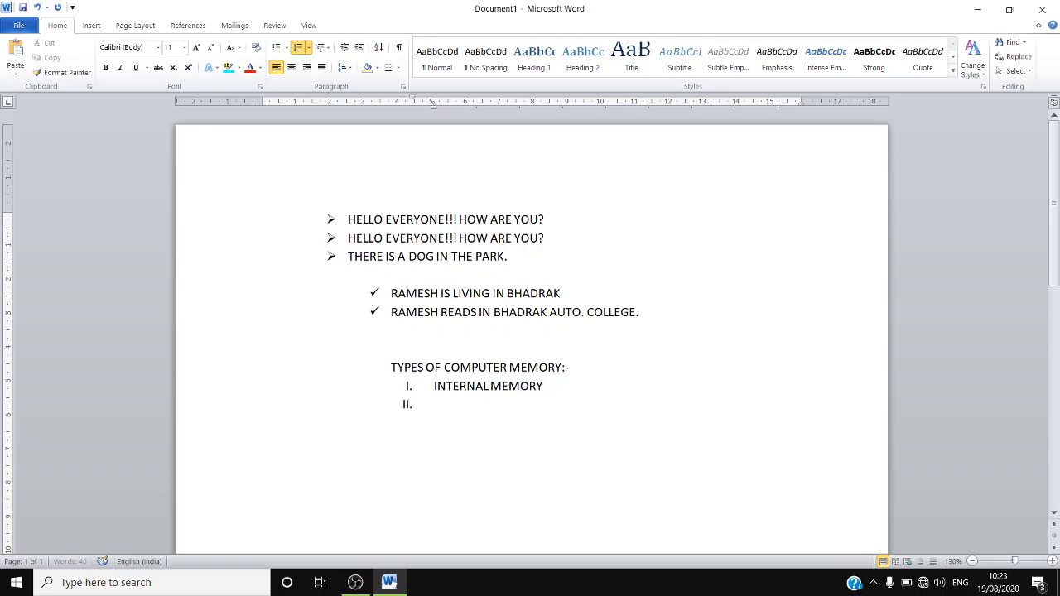
Add "SECONDARY MEMORY" as the second Roman numeral item and end the list with a blank line below it.
type("SECONDARY MEME")
key("BackSpace")
type("ORY")
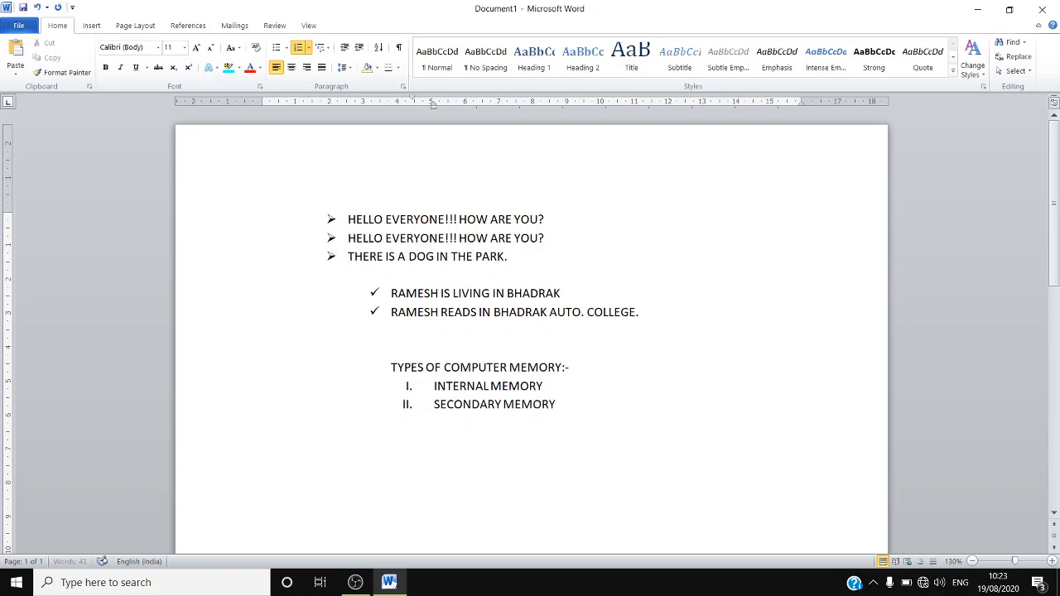
key("Return")
key("BackSpace")
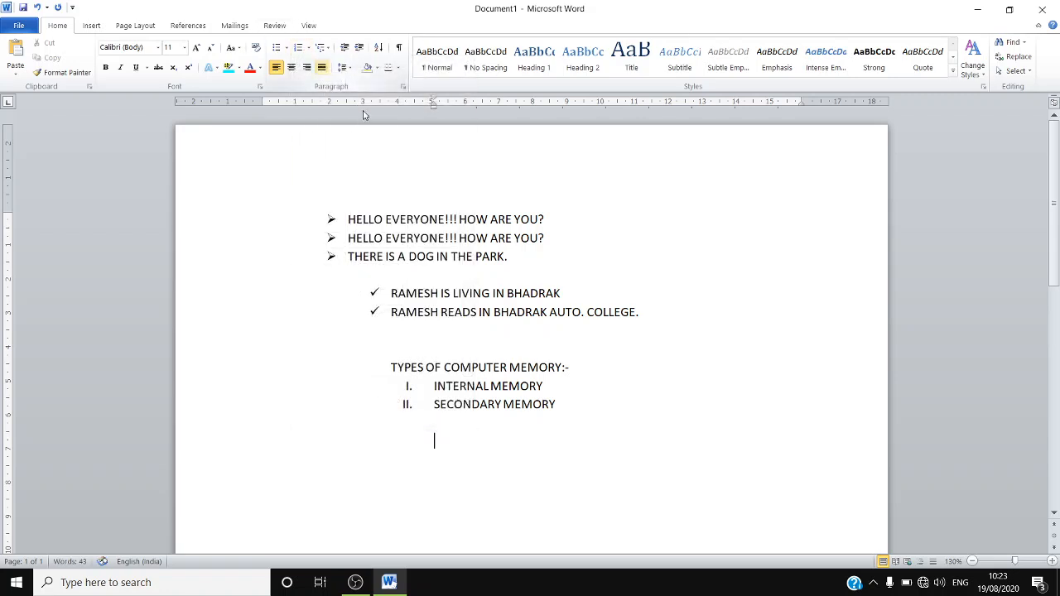
Examine the available numbering and bullet formats, first for the blank line below the list and again for the "SECONDARY MEMORY" item.
left_click(311, 49)
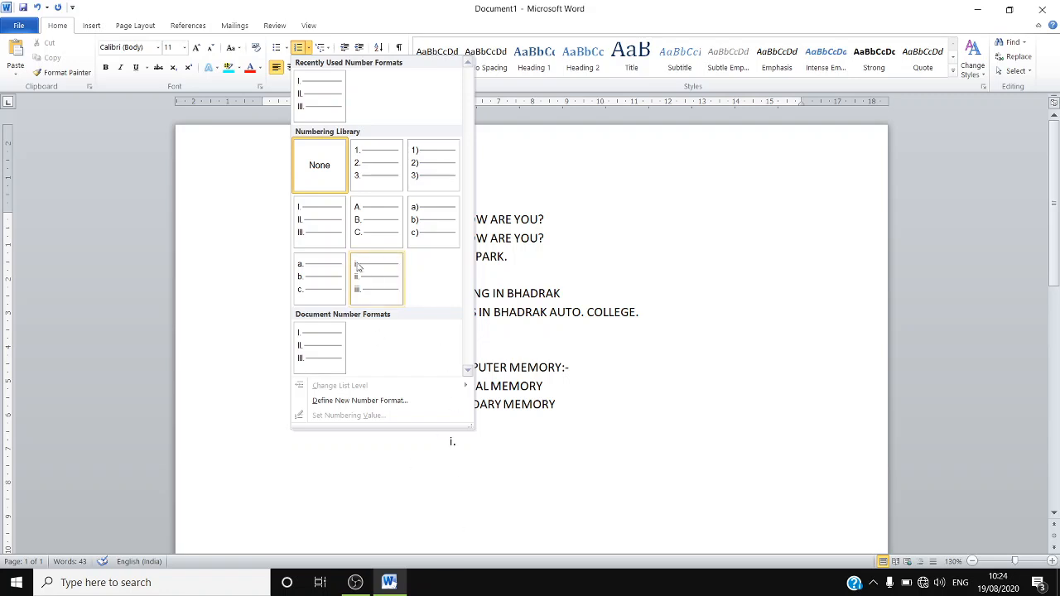
left_click(567, 467)
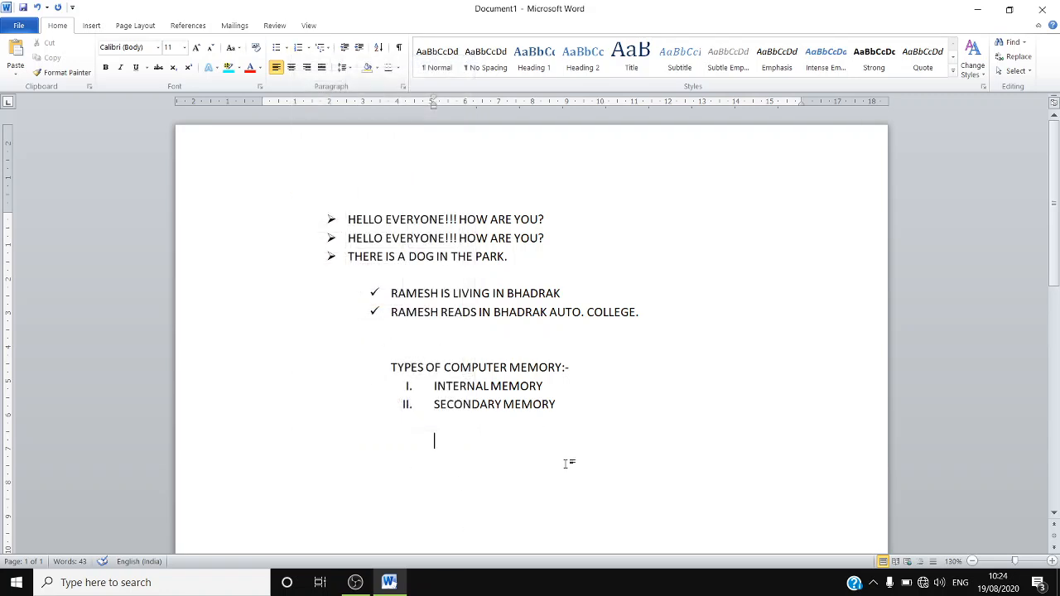
left_click(286, 48)
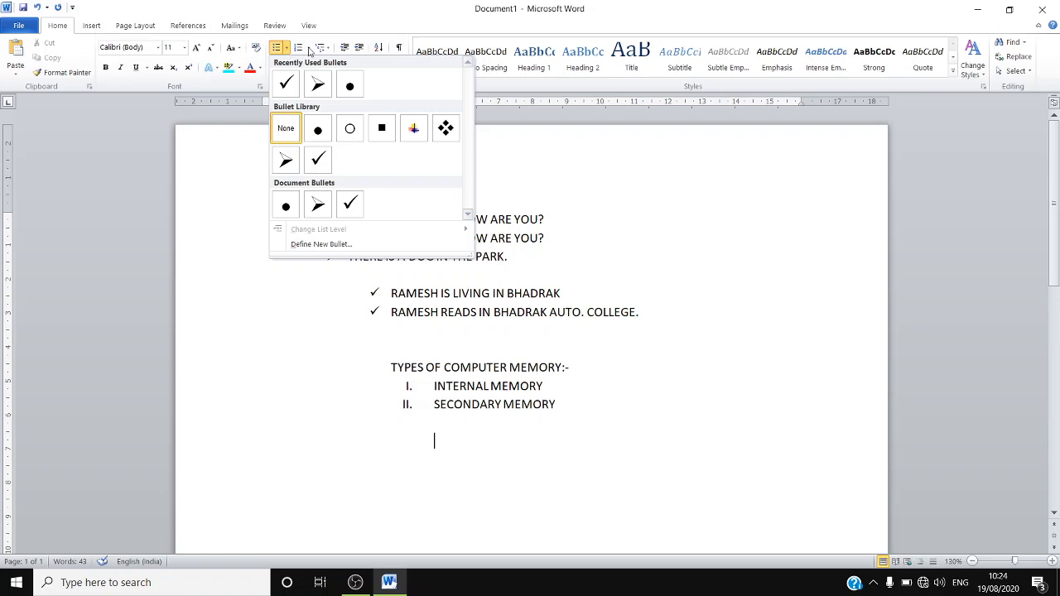
left_click(310, 49)
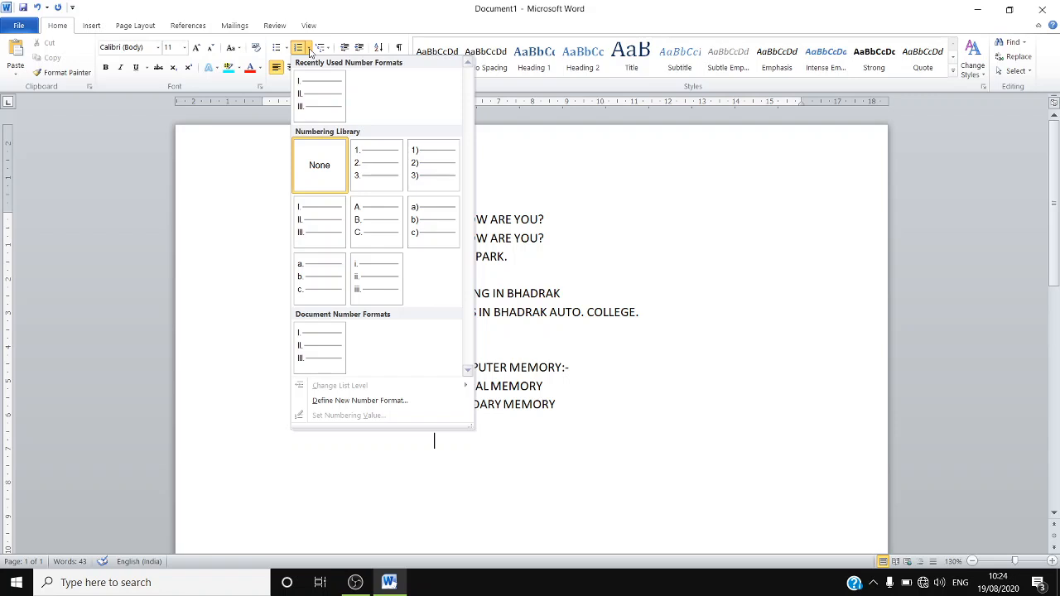
left_click(365, 401)
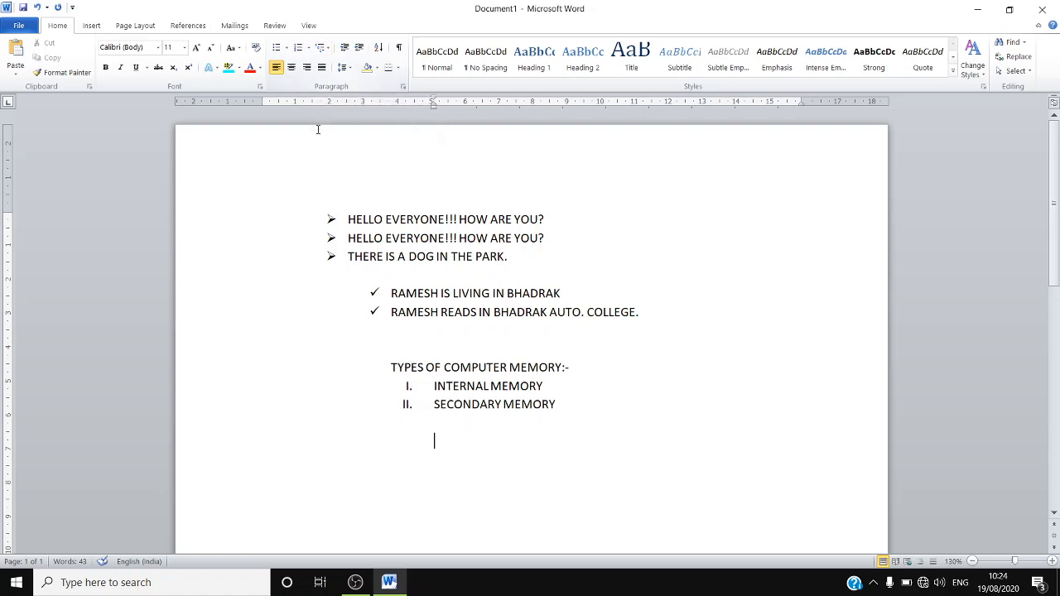
left_click(368, 222)
left_click(433, 419)
left_click(447, 404)
left_click(309, 47)
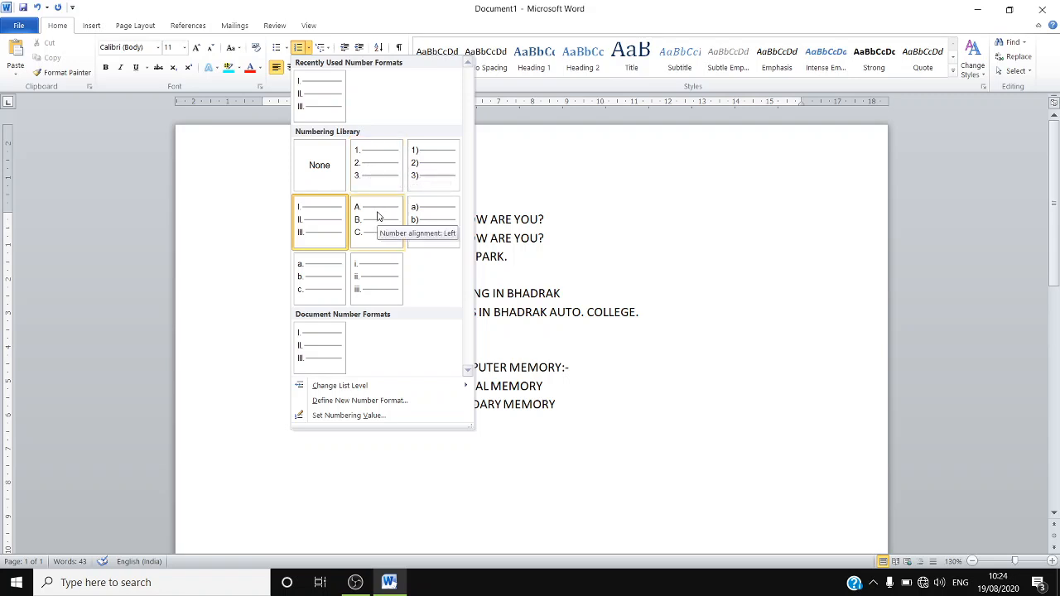
left_click(562, 519)
left_click(604, 386)
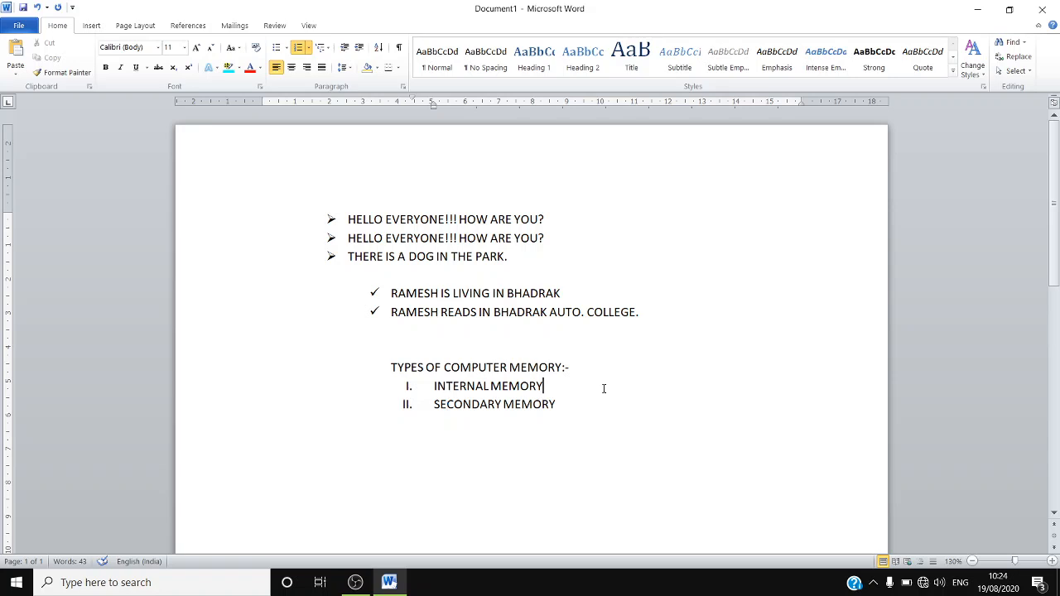
Examine the multilevel list formats for the "INTERNAL MEMORY" item and for the second arrow-bulleted line.
left_click(325, 48)
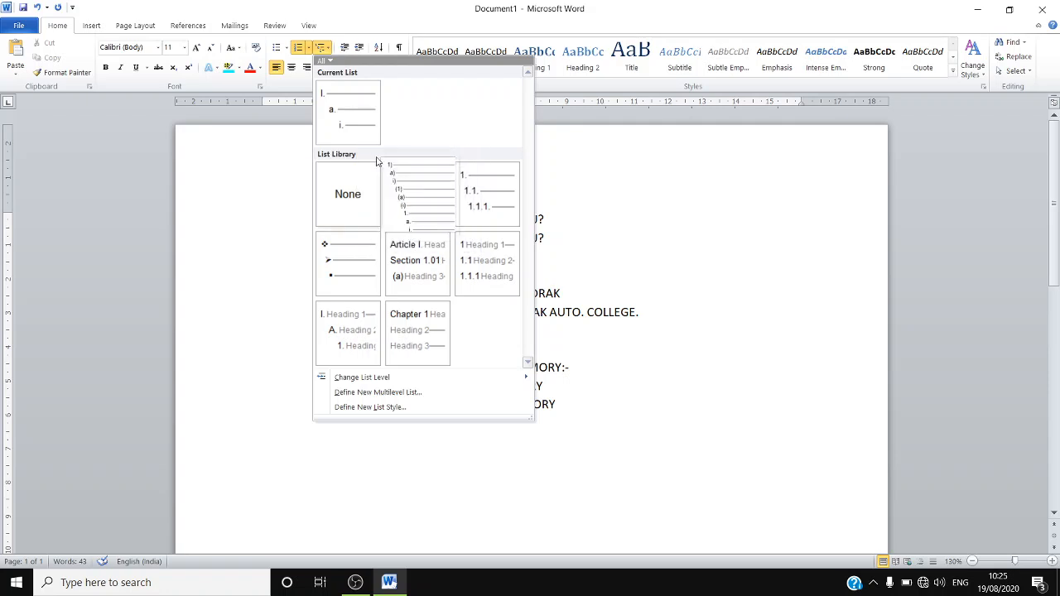
mouse_move(417, 184)
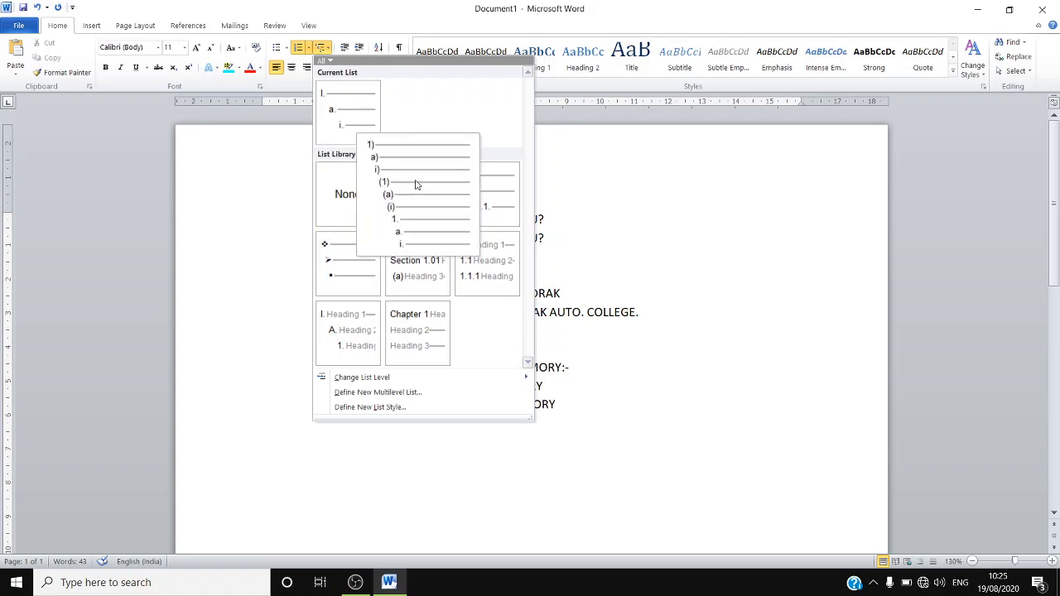
mouse_move(339, 259)
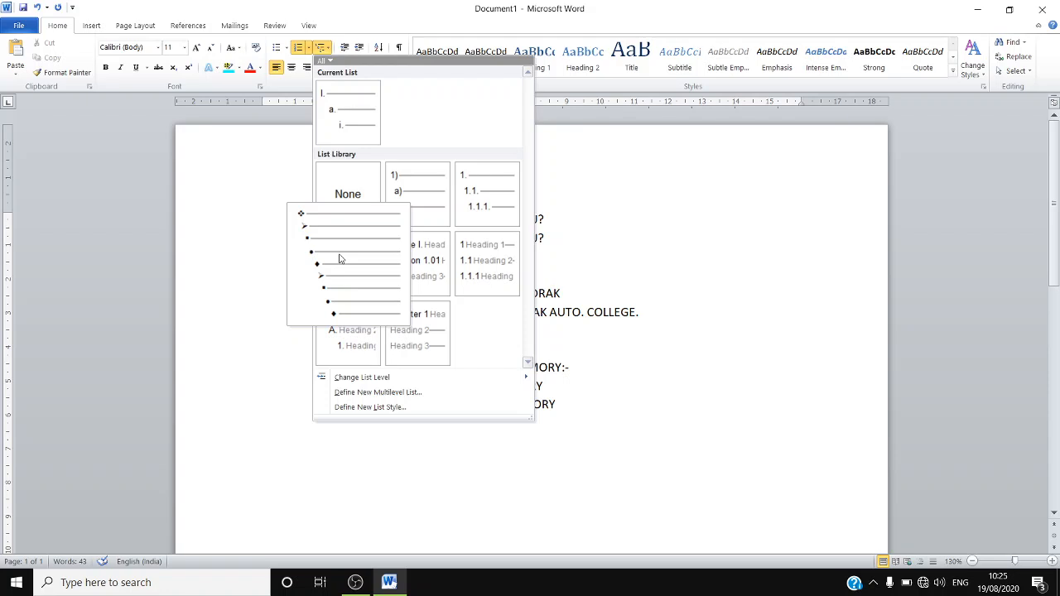
left_click(677, 263)
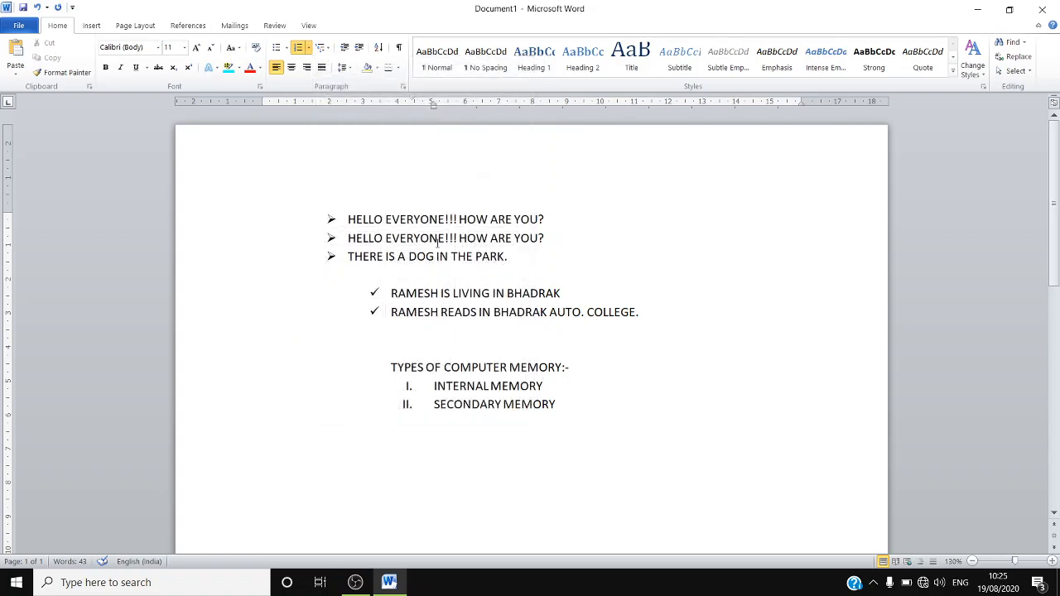
double_click(439, 239)
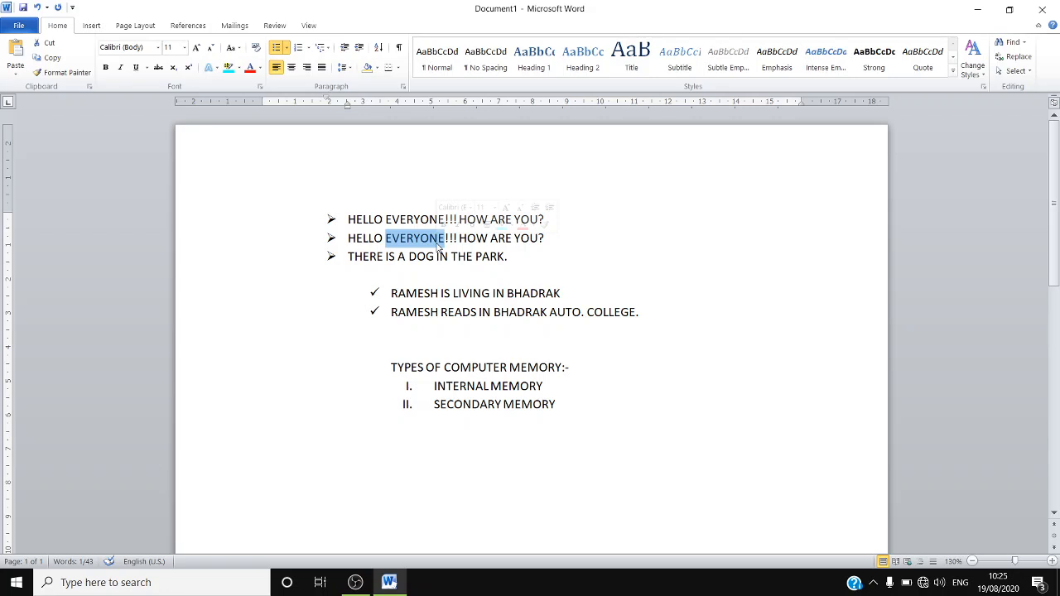
left_click(327, 49)
mouse_move(359, 263)
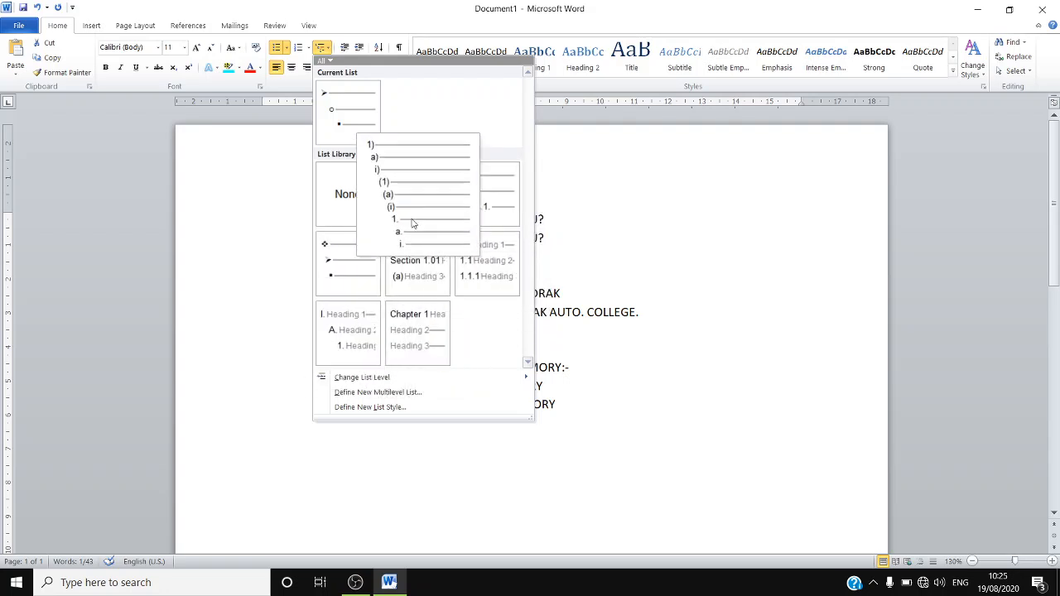
left_click(580, 441)
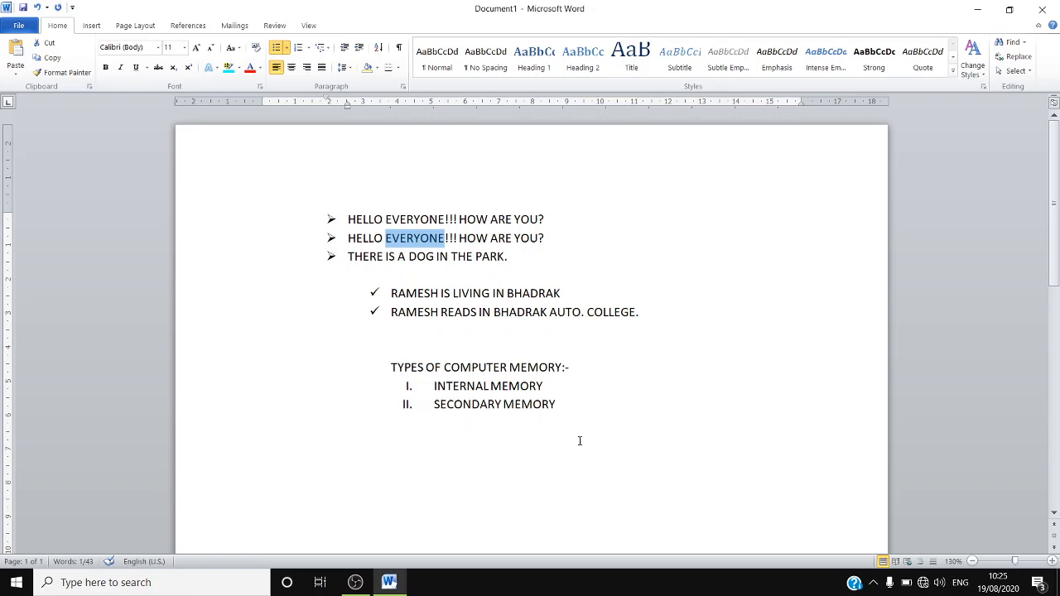
Delete both Roman numeral items under the "TYPES OF COMPUTER MEMORY:-" heading.
left_click(460, 469)
left_click_drag(571, 426, 405, 387)
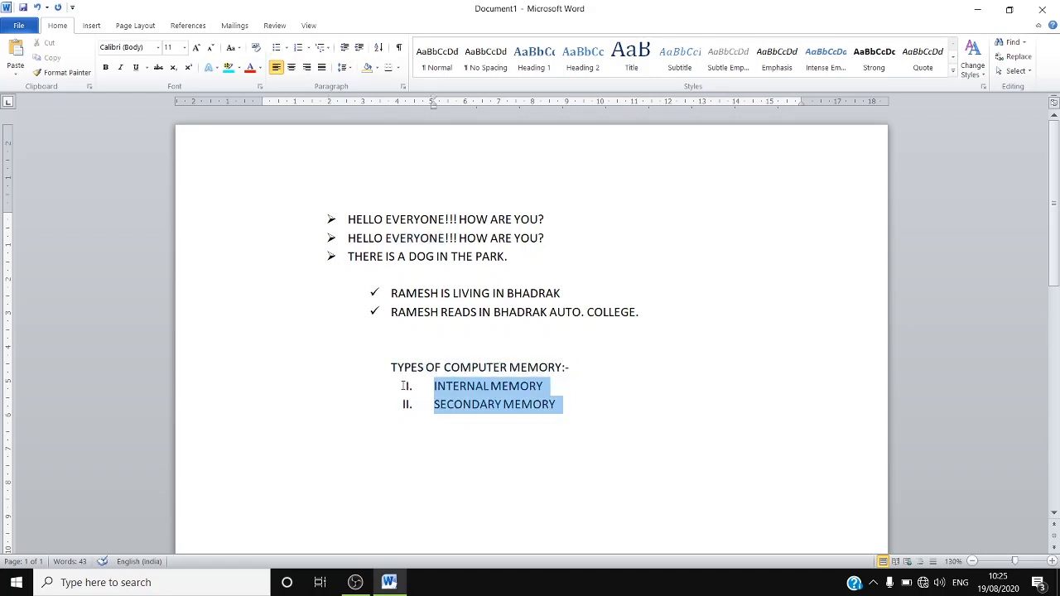
key("Delete")
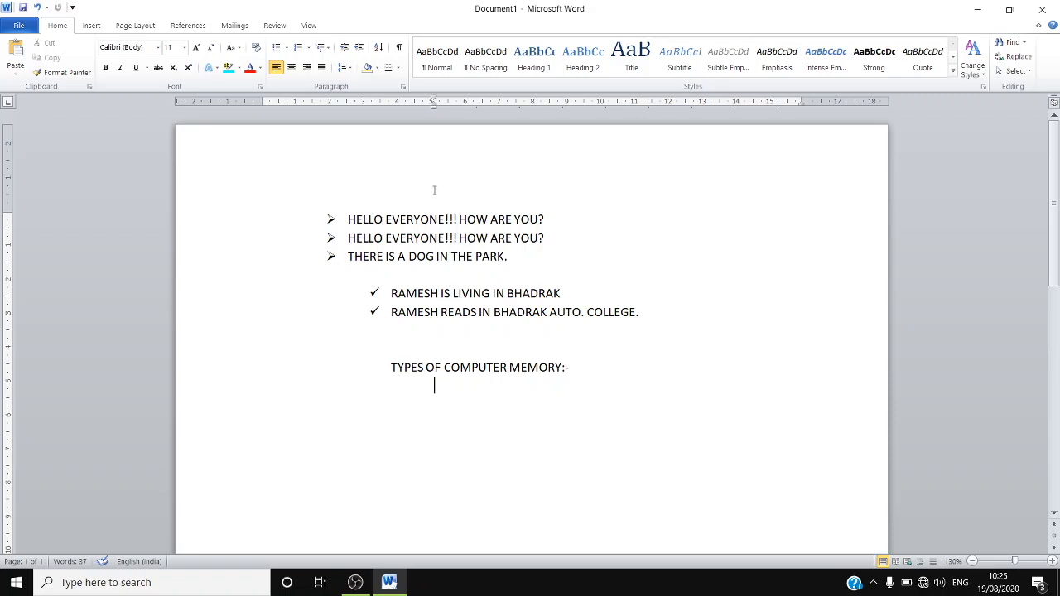
Apply the 1), a), i) multilevel list format below the heading and enter "INTERNAL MEMORY" as the item.
left_click(323, 48)
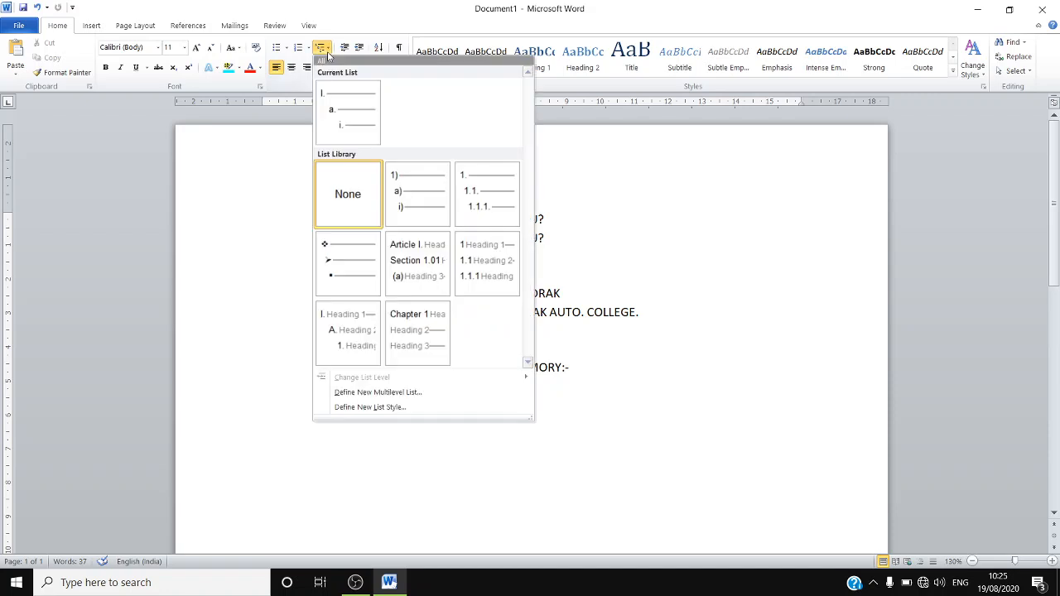
left_click(421, 199)
type("INTERNSL")
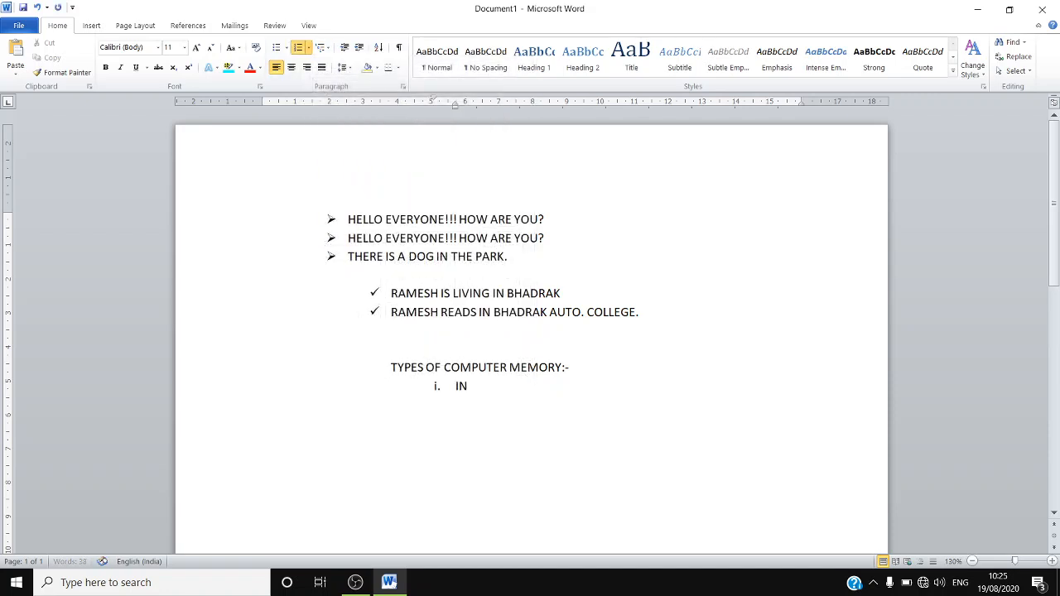
key("BackSpace")
key("BackSpace")
type("AL MEMO")
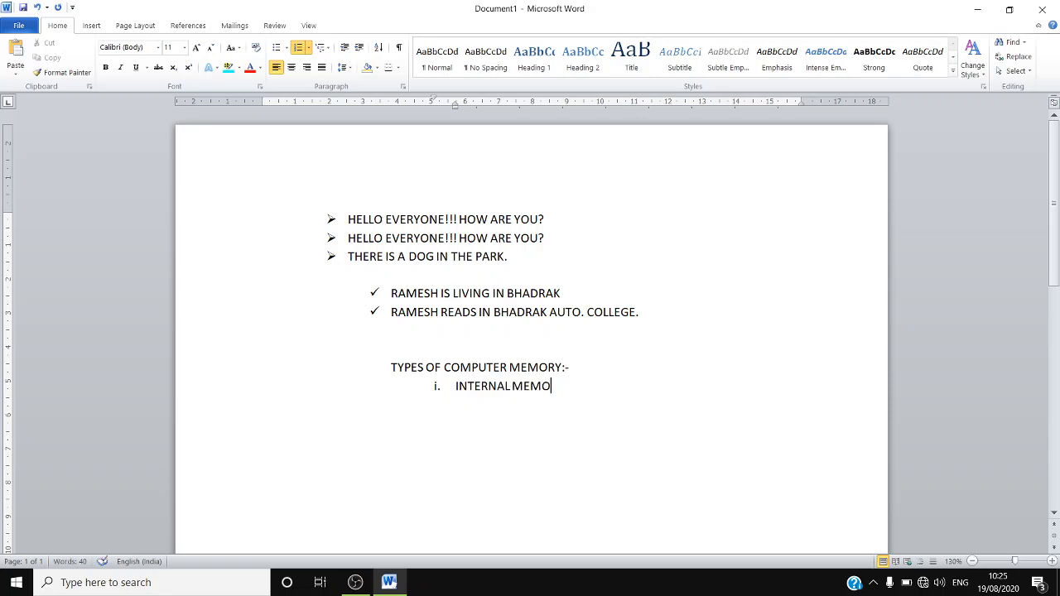
type("RT")
key("BackSpace")
type("Y")
key("Return")
key("Return")
key("alt+Tab")
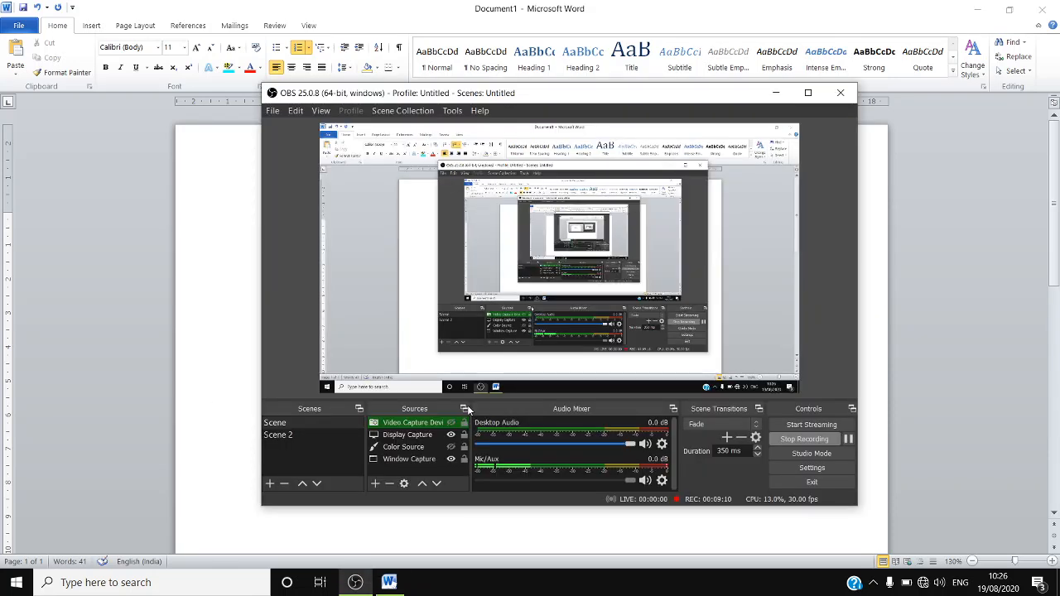
key("alt+Tab")
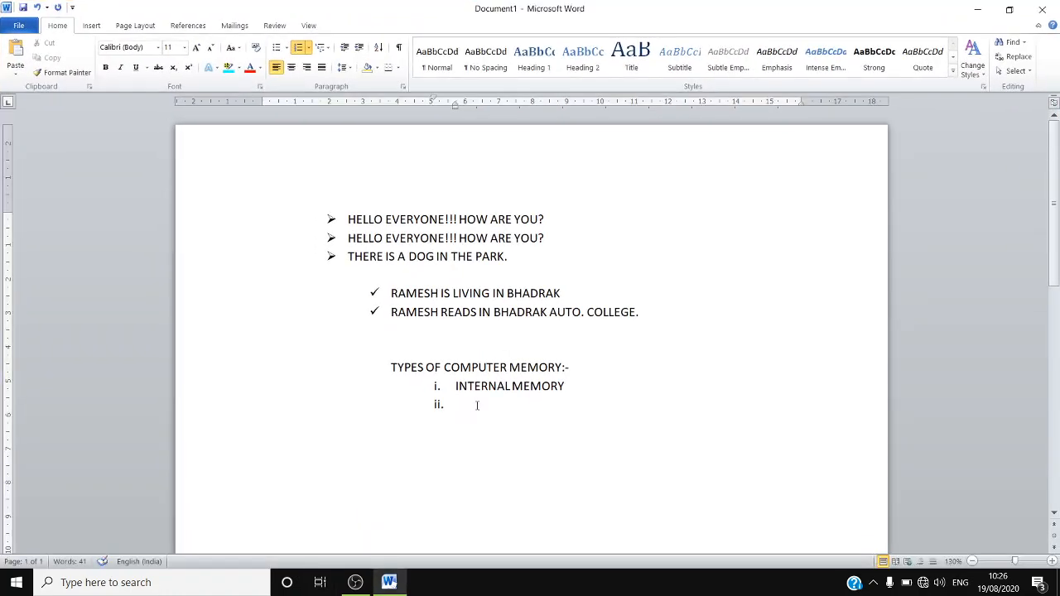
Enter "F" as the second item and try to promote the following list line to the highest level.
type("F")
key("Return")
key("shift+Tab")
key("shift+Tab")
key("shift+Tab")
key("shift+Tab")
key("shift+Tab")
key("shift+Tab")
key("shift+Tab")
key("shift+Tab")
Delete the list lines below the heading and the heading's trailing hyphen, leaving "TYPES OF COMPUTER MEMORY:".
key("BackSpace")
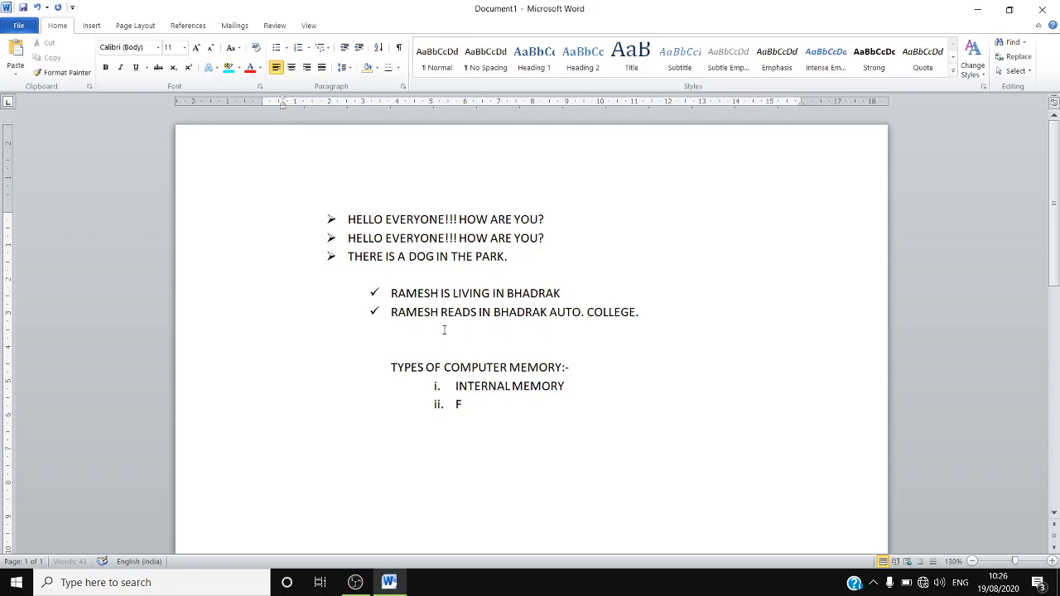
key("BackSpace")
key("BackSpace")
key("BackSpace")
key("BackSpace")
key("BackSpace")
key("BackSpace")
key("BackSpace")
key("BackSpace")
key("BackSpace")
key("BackSpace")
key("BackSpace")
key("BackSpace")
key("BackSpace")
key("BackSpace")
key("BackSpace")
key("BackSpace")
key("BackSpace")
key("BackSpace")
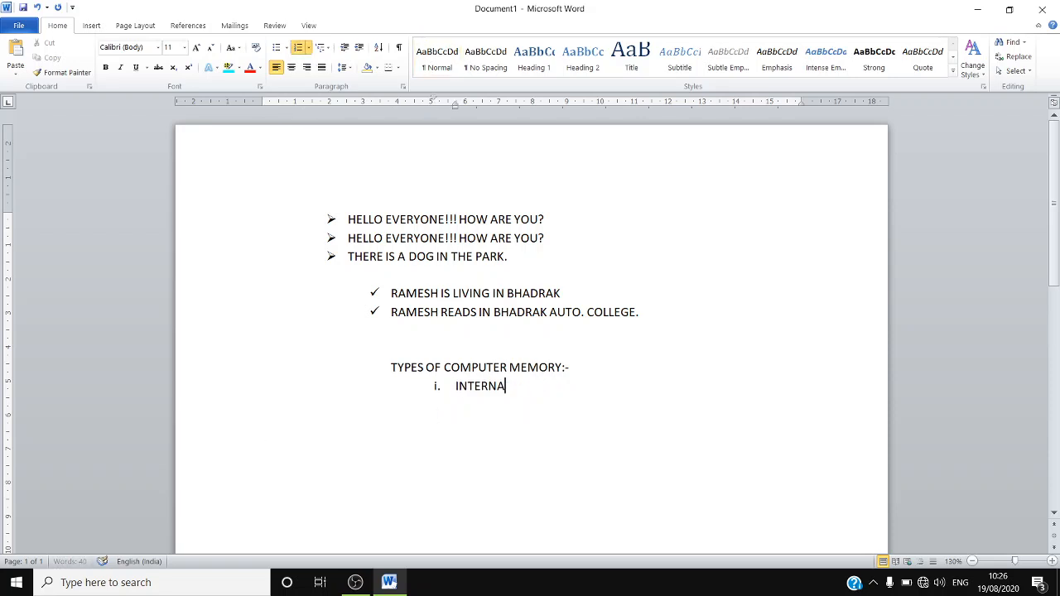
key("BackSpace")
key("BackSpace")
key("BackSpace")
key("BackSpace")
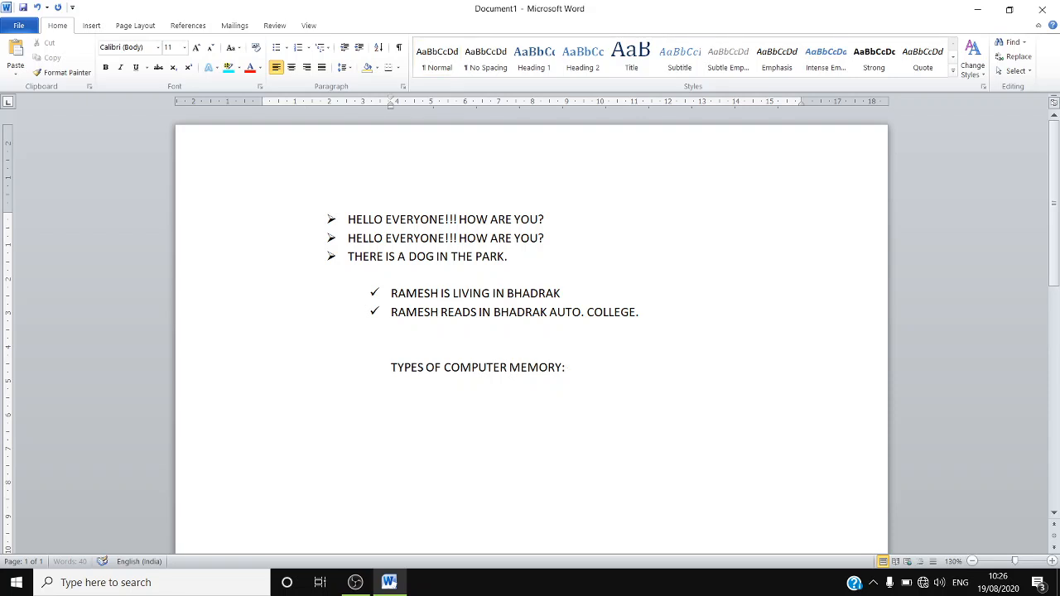
Start a Normal-style line below the heading and begin a 1), a), i) multilevel list with "INTERNAL MEMORY" as its first item.
key("Return")
key("ctrl+shift+n")
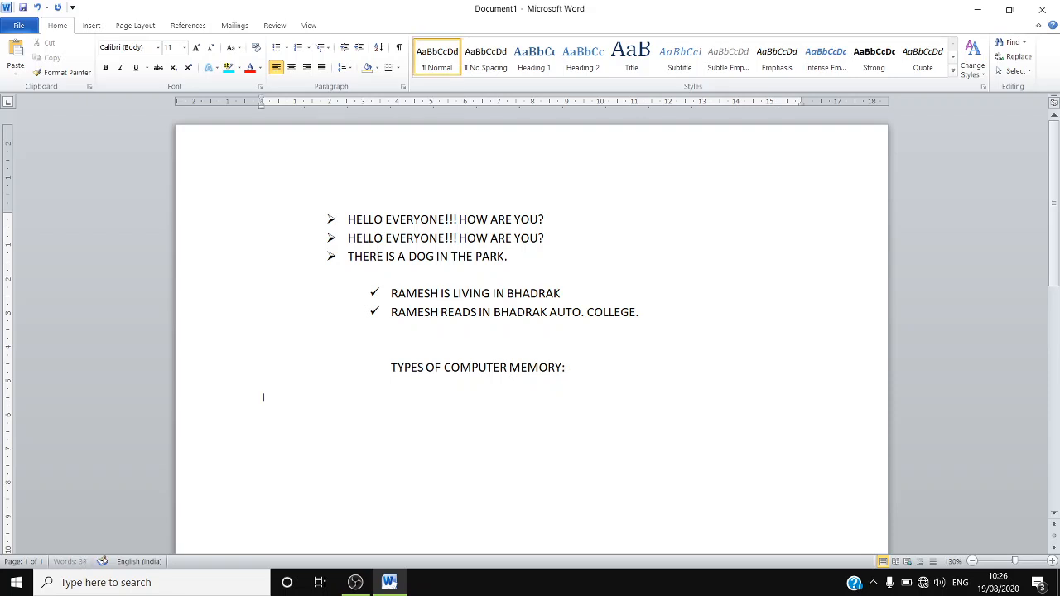
left_click(322, 47)
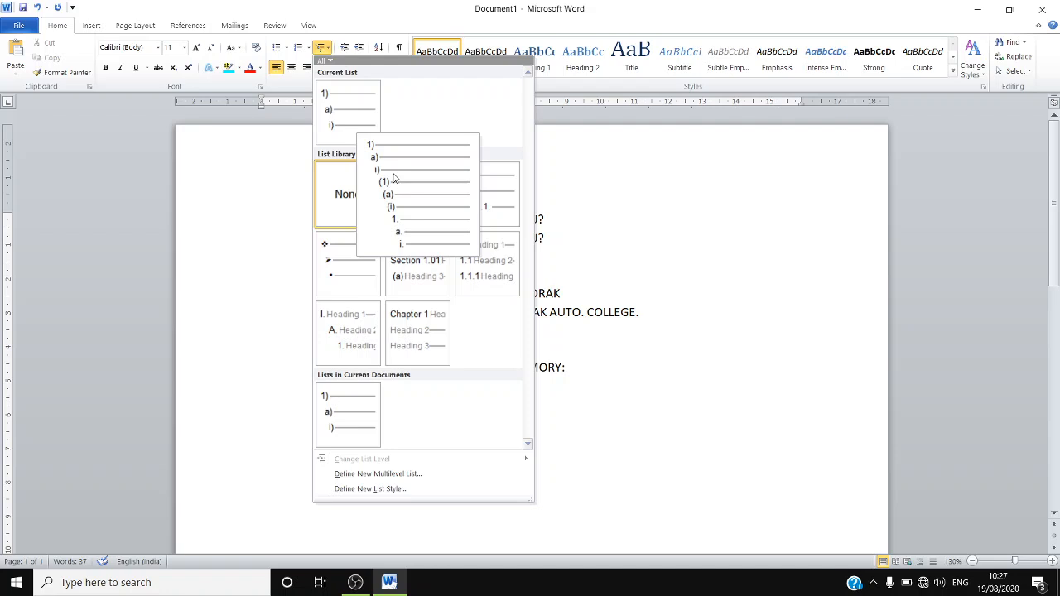
left_click(395, 177)
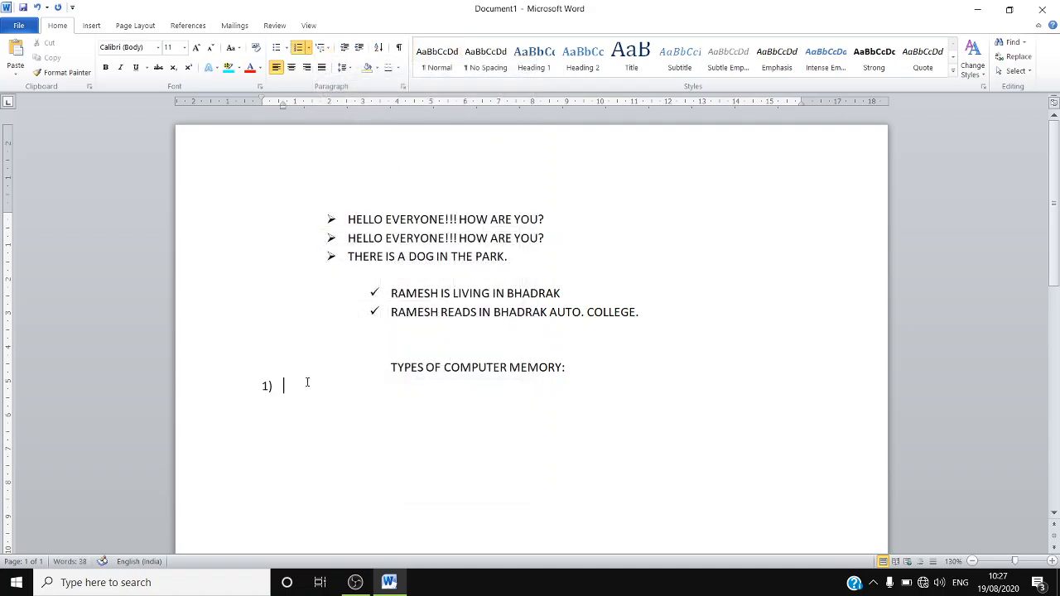
type("INTERNAL MEMORY")
key("Return")
Add "RAM" and "ROM" as second-level items a) and b) under "INTERNAL MEMORY".
key("Tab")
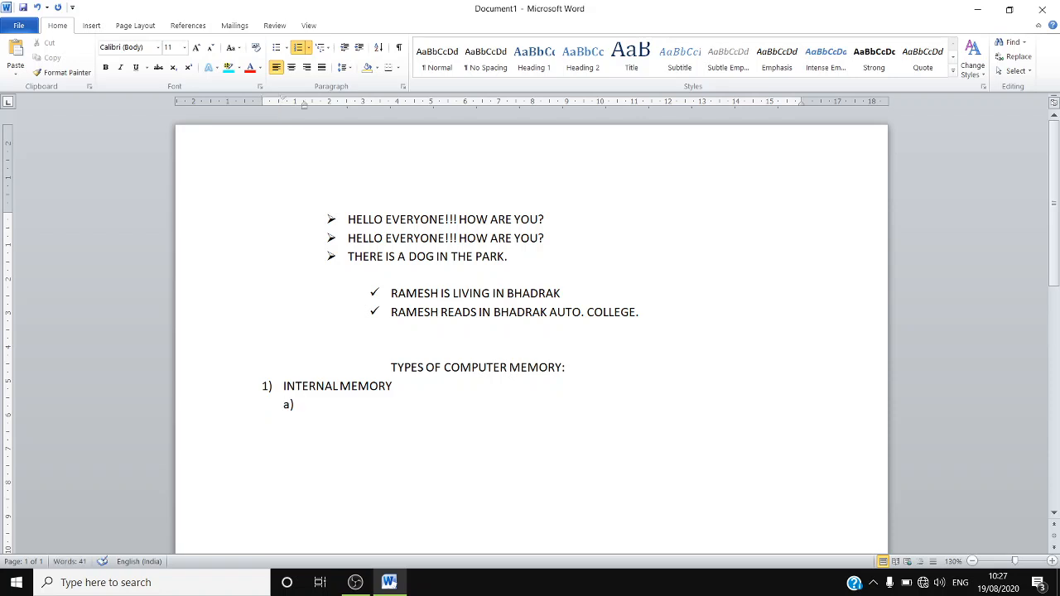
type("RAM")
key("Return")
type("ROM")
key("Return")
Demote the new line below "ROM" to the third level, then promote it to first-level item 2).
key("Tab")
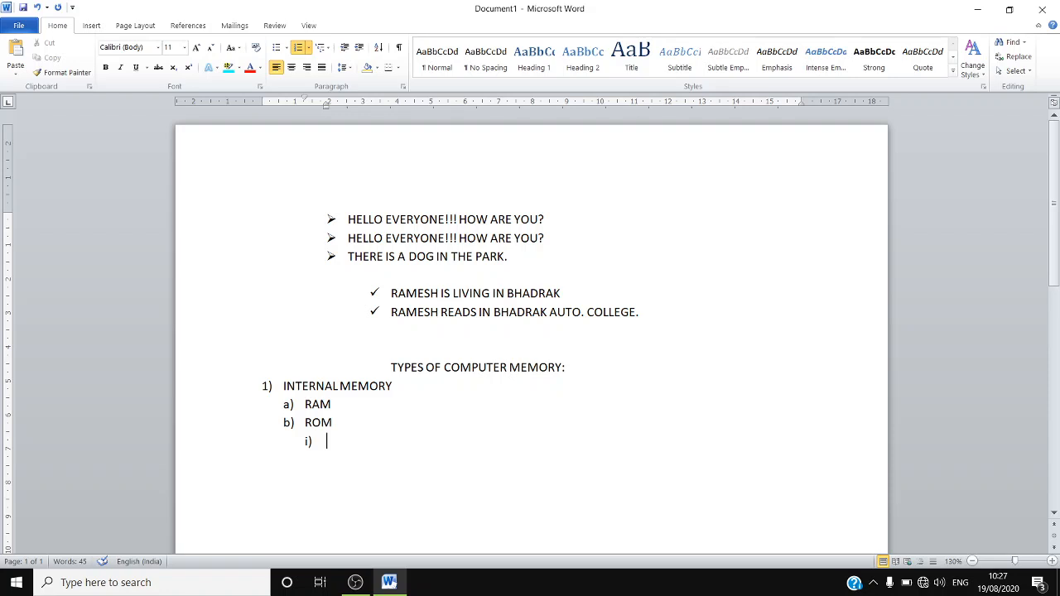
key("shift+Tab")
key("shift+Tab")
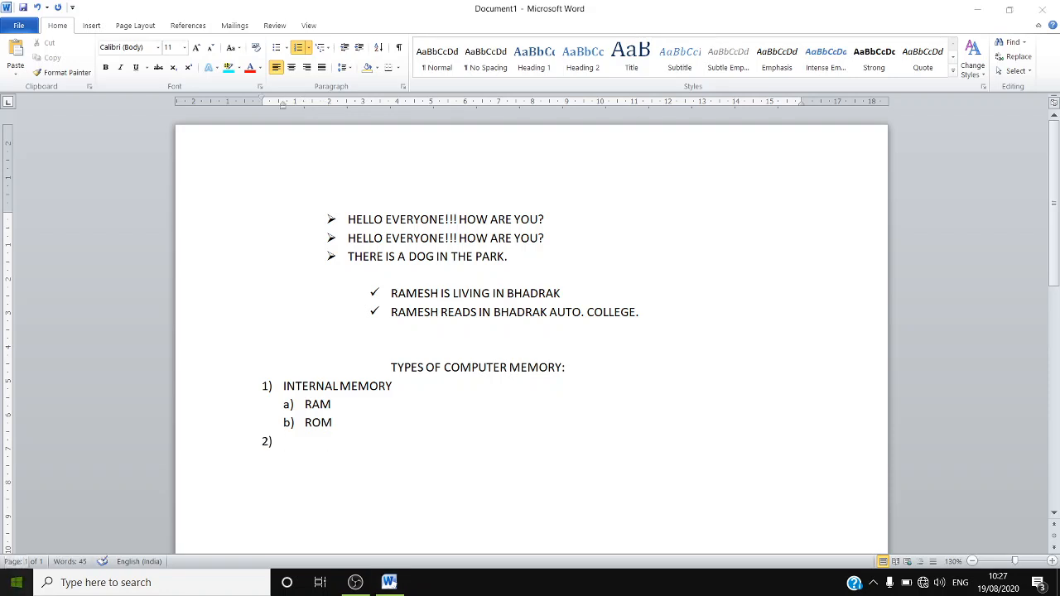
Search Windows for the On-Screen Keyboard and open it alongside the multilevel memory list.
left_click(17, 583)
type("ONSC")
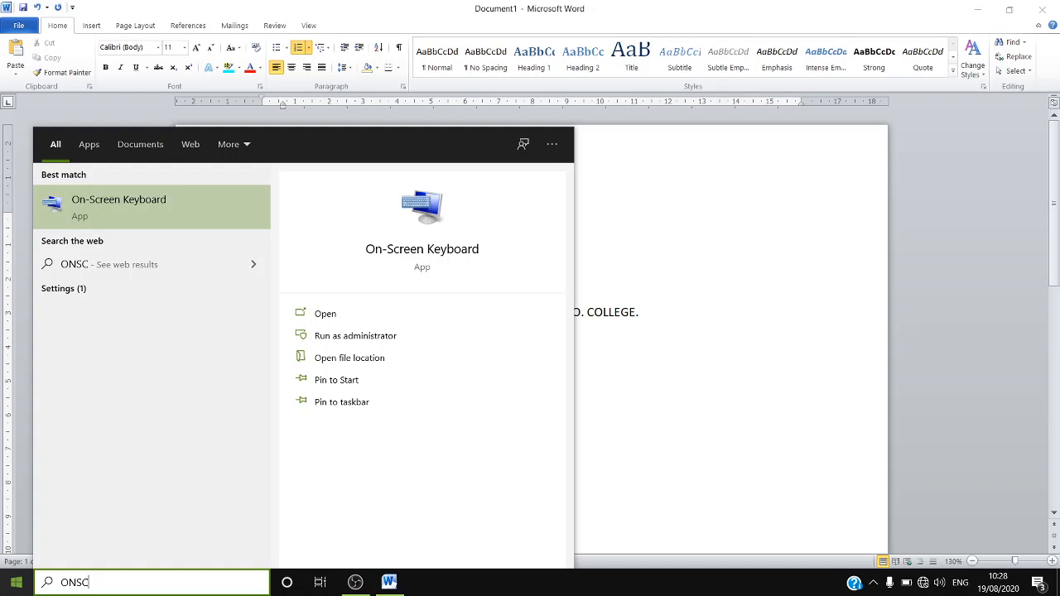
key("Escape")
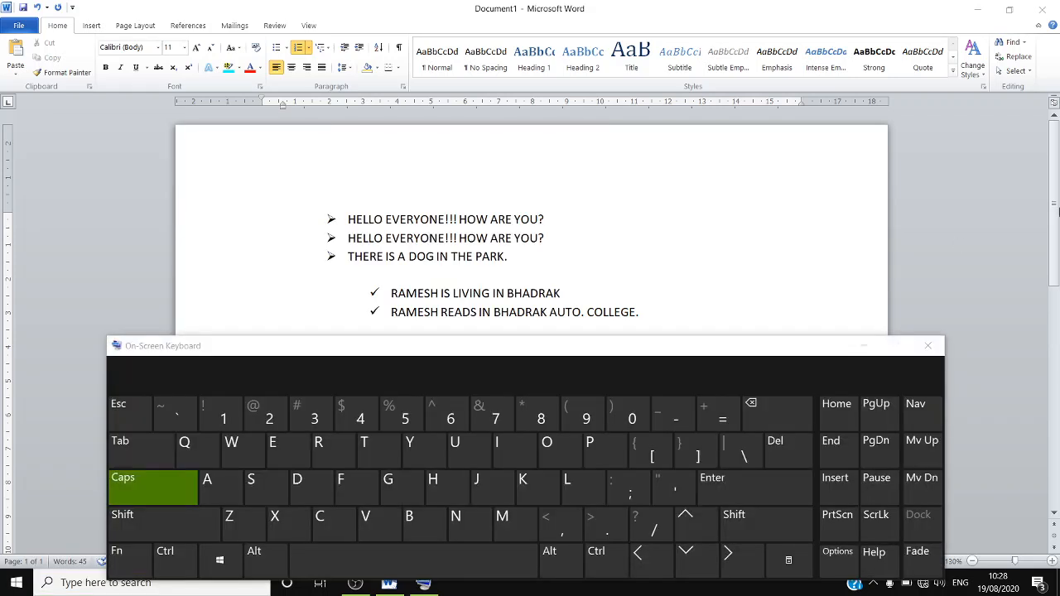
left_click_drag(1057, 211, 1058, 287)
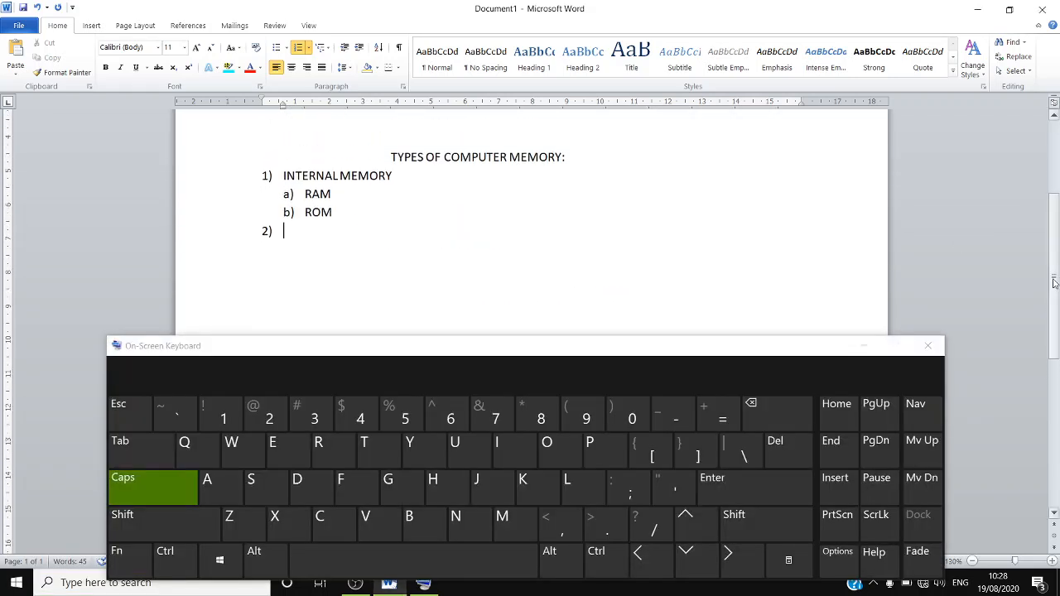
Insert a list line below "ROM", demote it to third-level i), and promote it until its numbering is removed.
left_click(342, 210)
key("Return")
key("Delete")
left_click(117, 460)
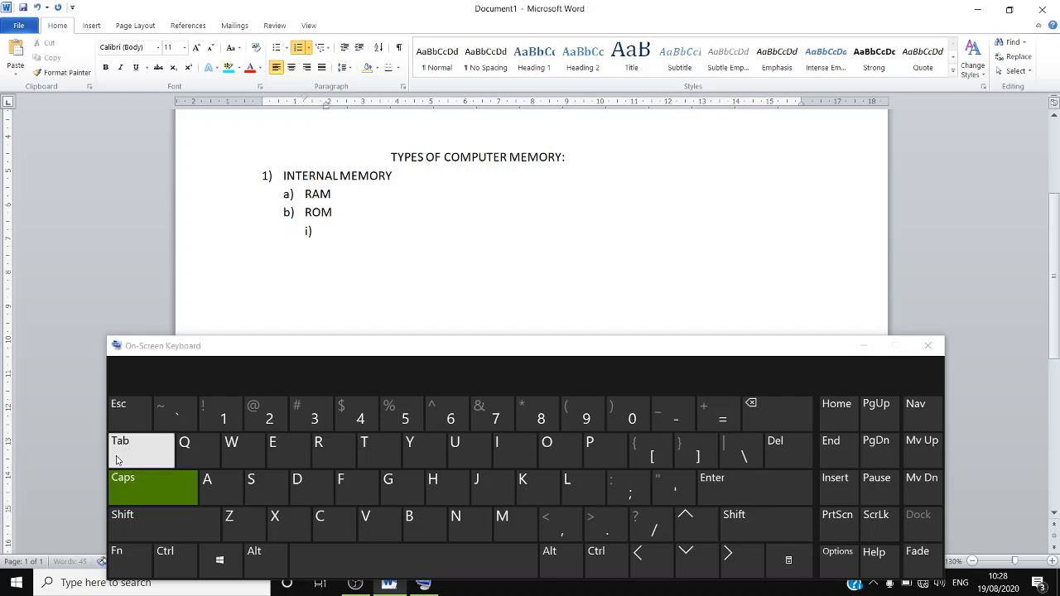
left_click(774, 411)
left_click(774, 411)
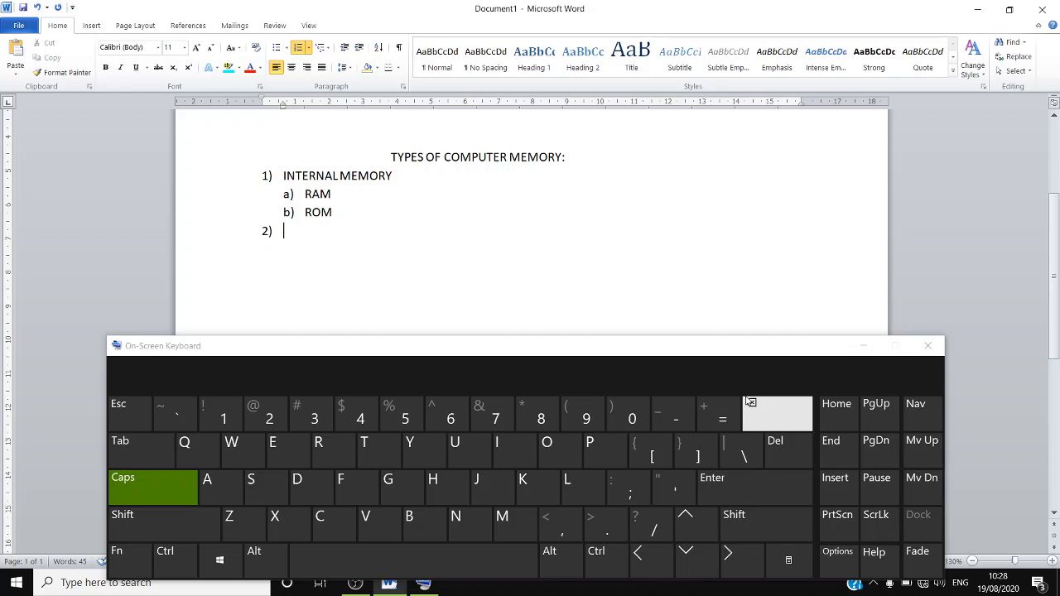
key("BackSpace")
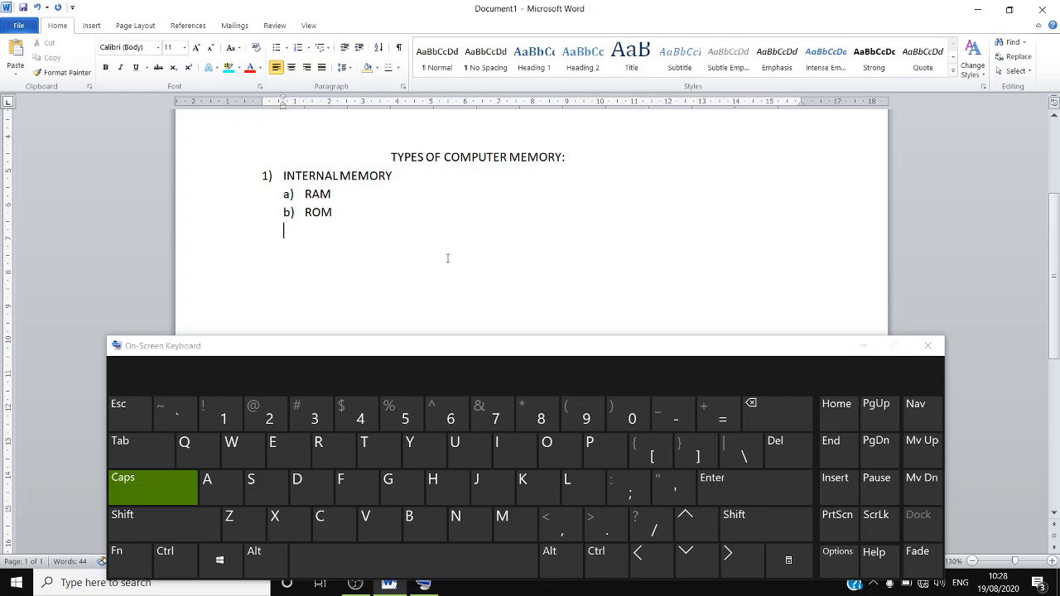
Insert another list line below "ROM", demote it to third-level i), and promote it to first-level item 2).
left_click(416, 214)
key("Return")
left_click(761, 419)
left_click(299, 47)
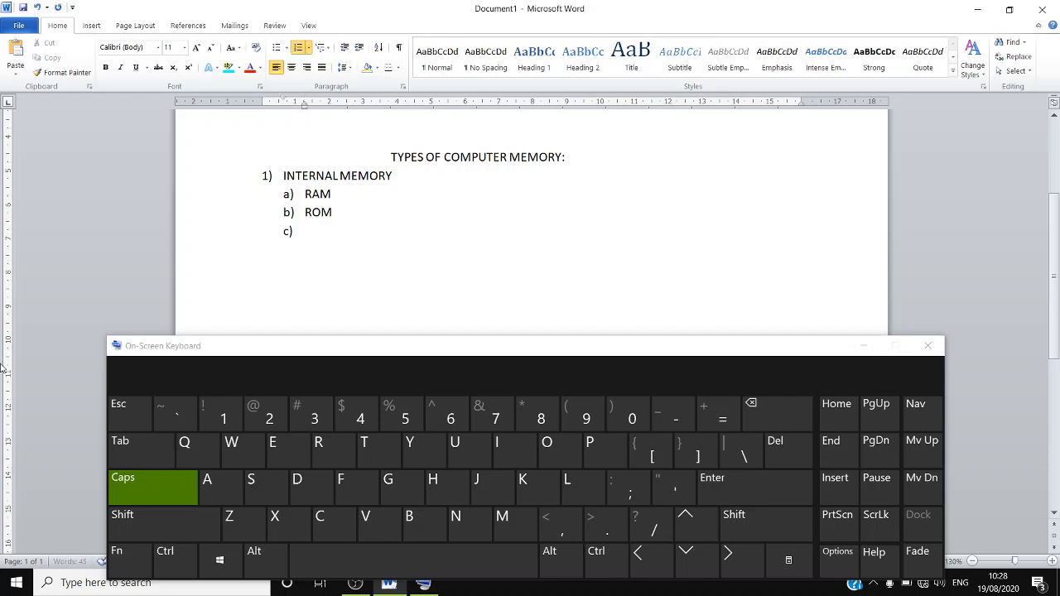
left_click(118, 445)
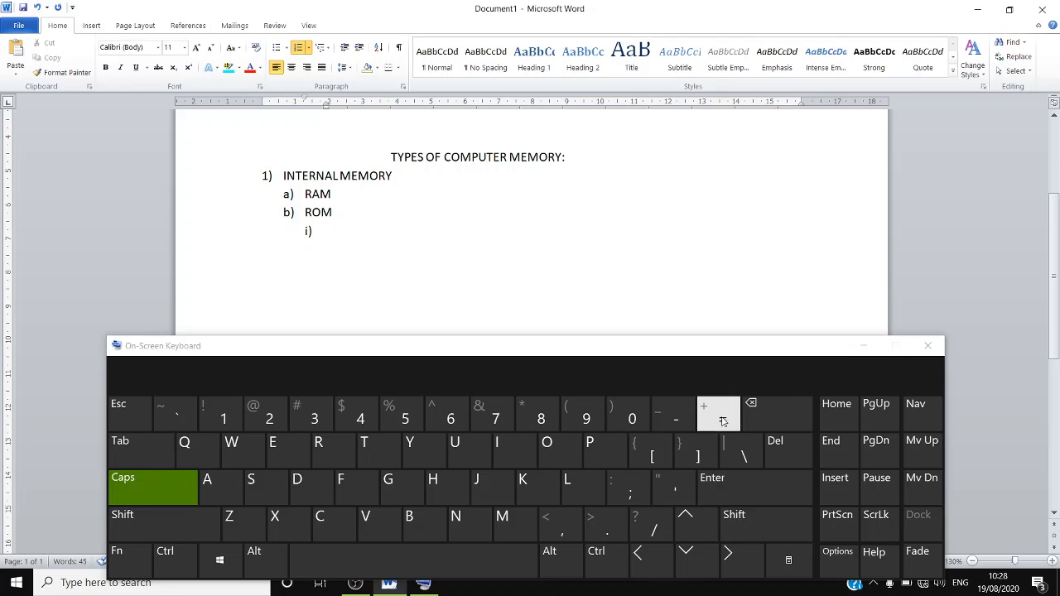
left_click(752, 426)
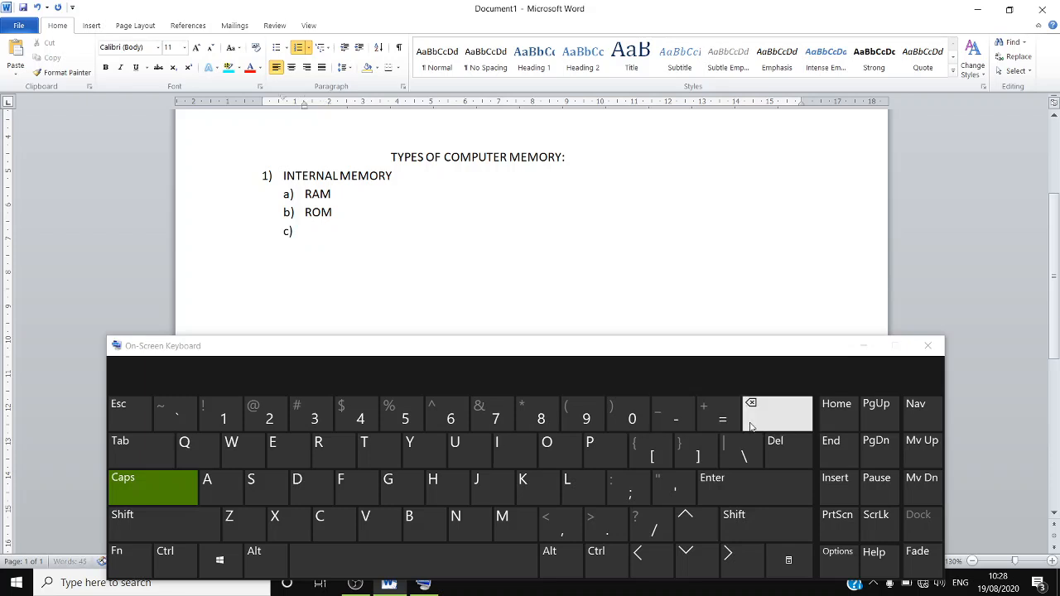
left_click(751, 426)
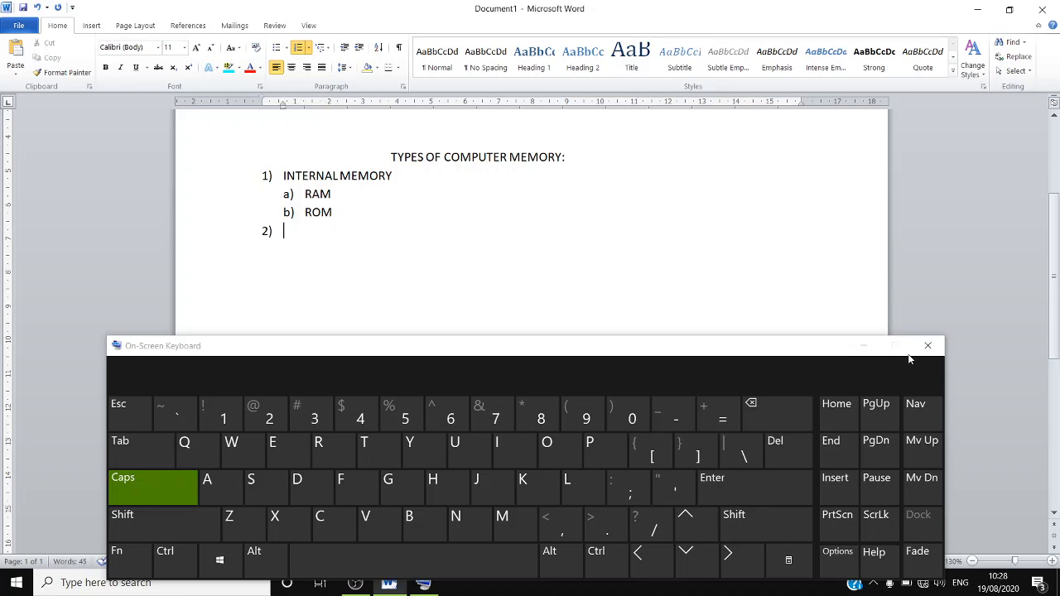
Minimise the On-Screen Keyboard and enter "SECONDARY MEMORY" as first-level item 2).
left_click(868, 346)
type("S")
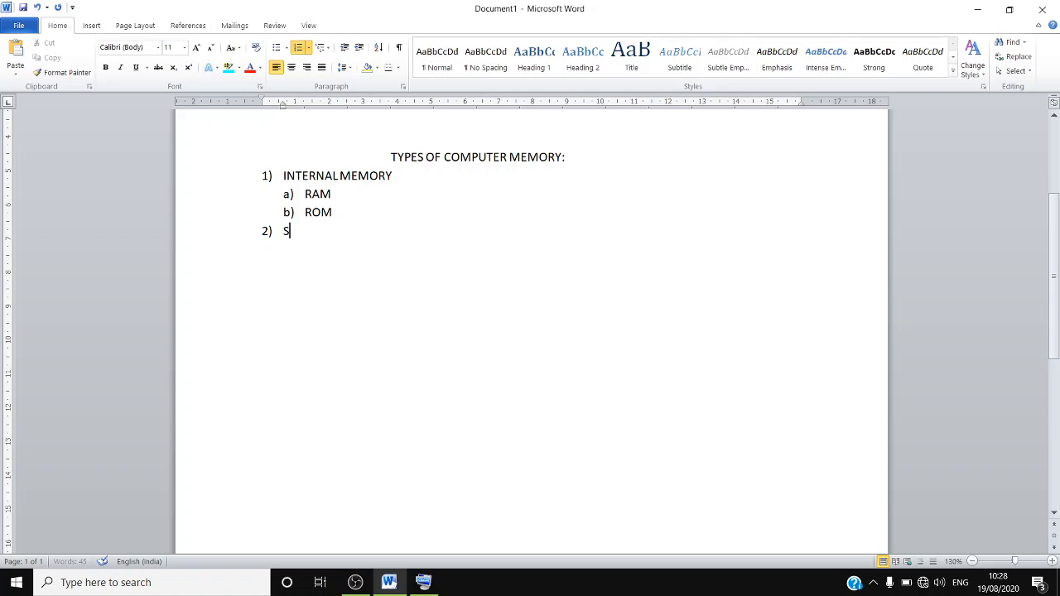
type("ECIONDARY MEMORY")
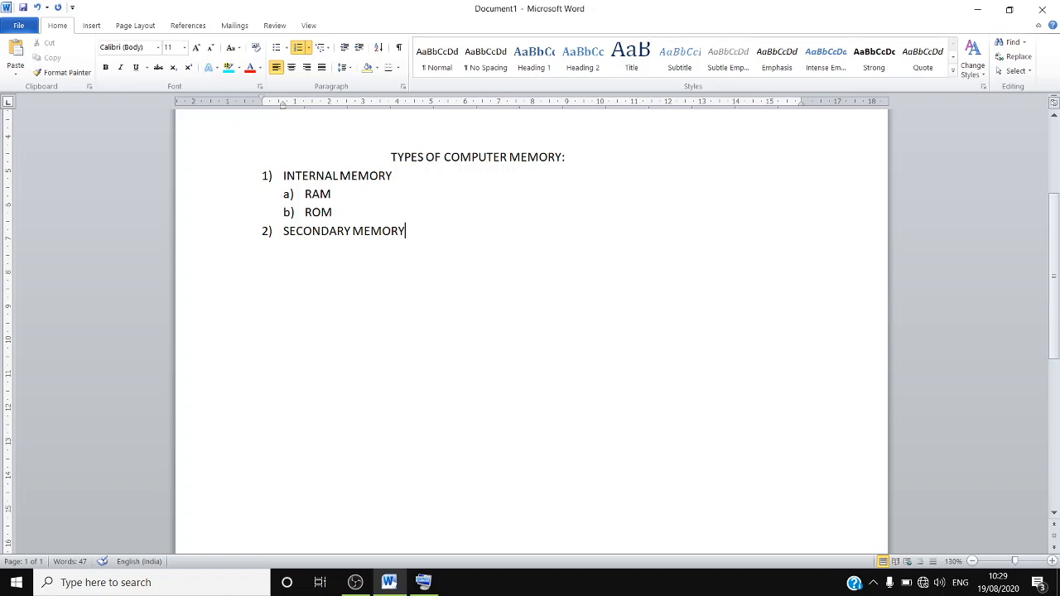
Add "FLOPPY DISK", "COMPACT DISK" and "DIGITAL VERSATILE DISK" as second-level items under "SECONDARY MEMORY", leaving the line below them unnumbered.
key("Return")
key("Tab")
type("FLOPPY DISK")
key("Return")
type("CO")
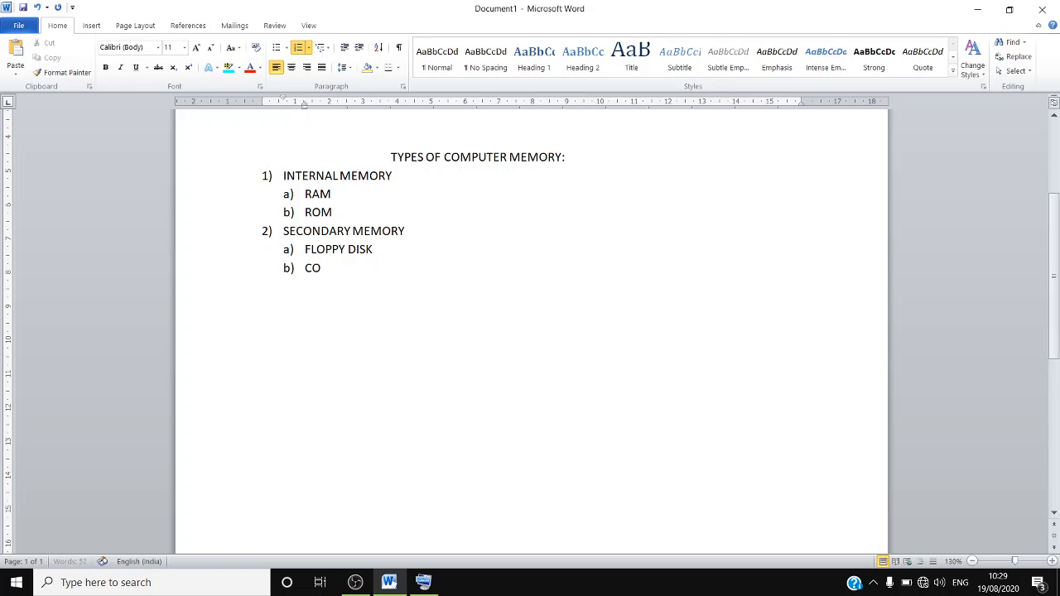
type("MPACT DISK")
key("Return")
type("D")
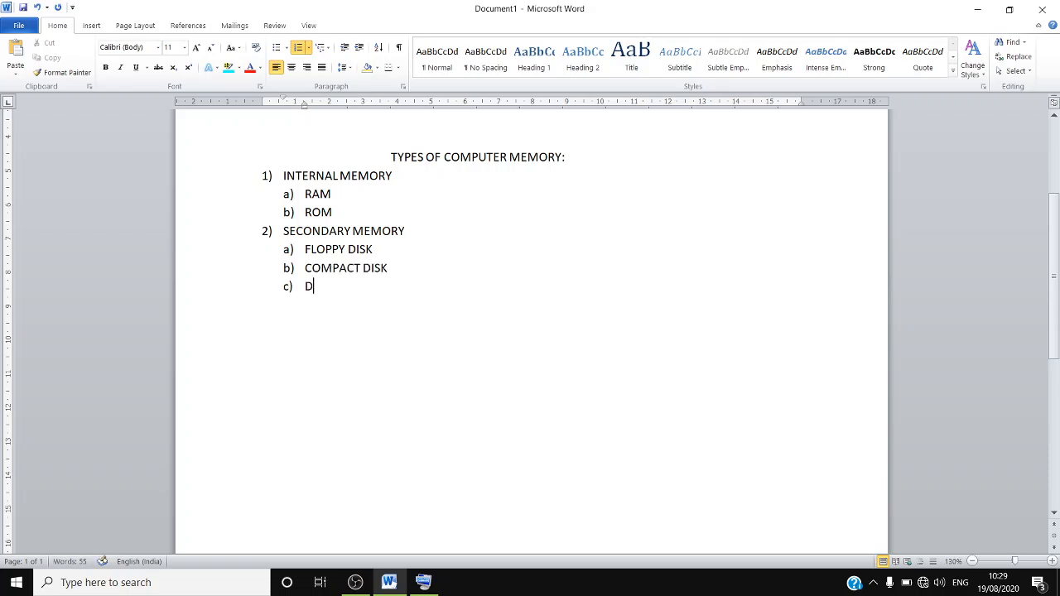
type("IGITAL VERSATI")
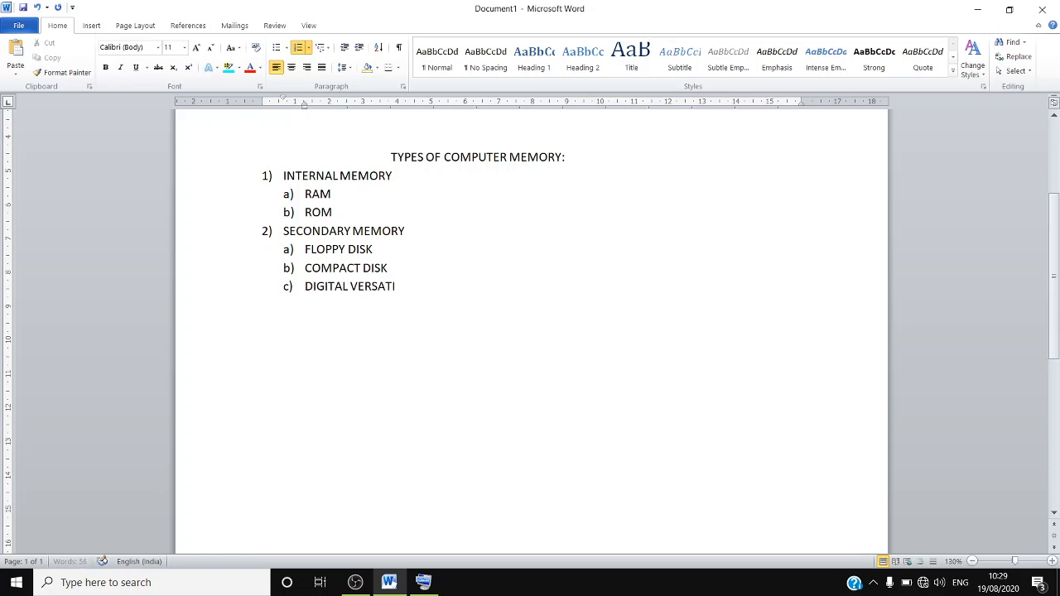
type("LE DISK")
key("Return")
key("BackSpace")
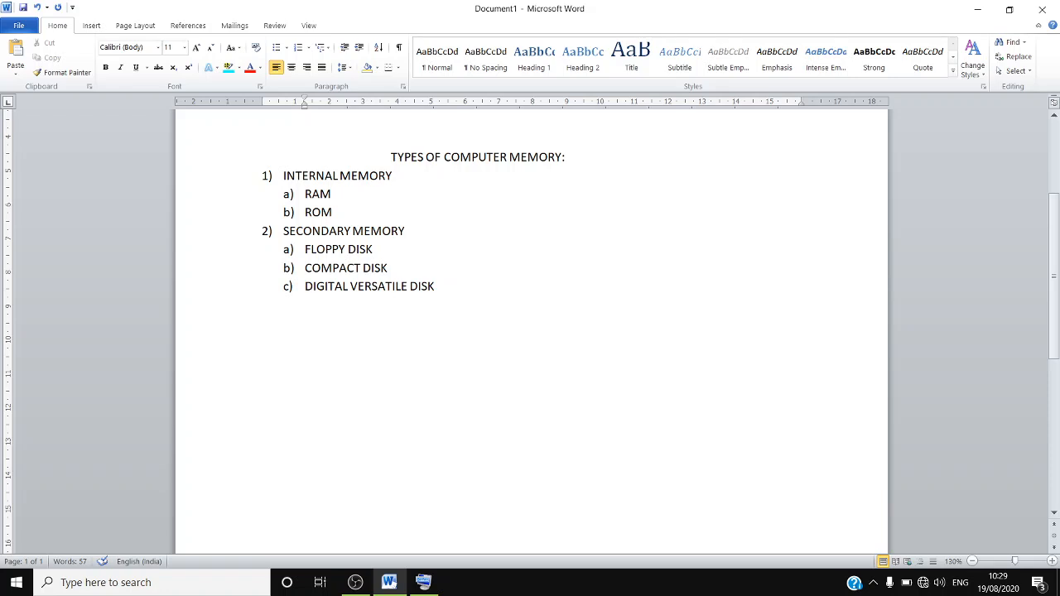
Apply the multilevel bullet style with diamond, arrow and dot symbols to the whole memory list.
left_click(287, 48)
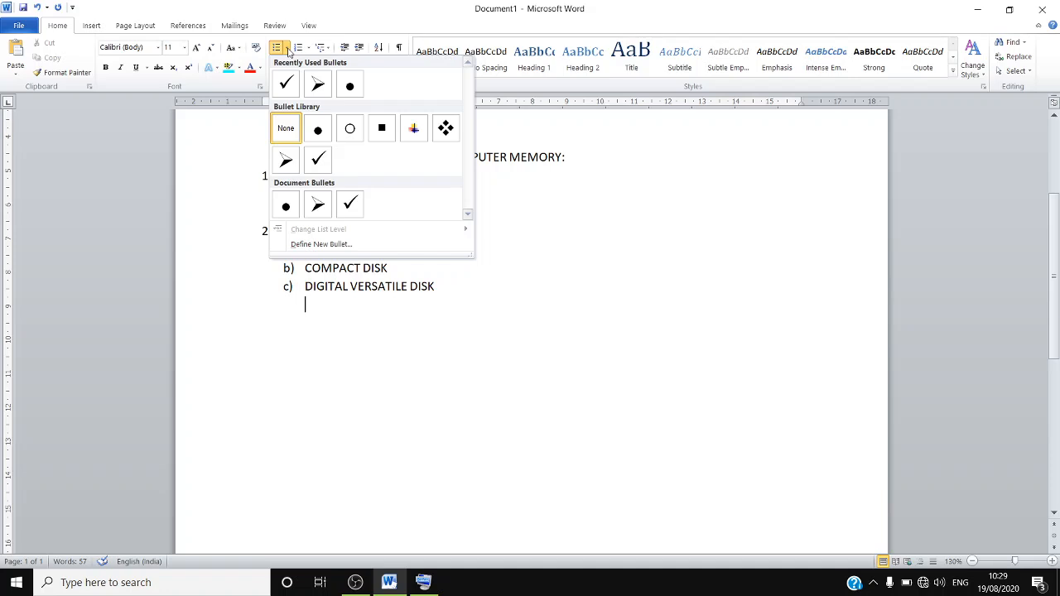
left_click(332, 51)
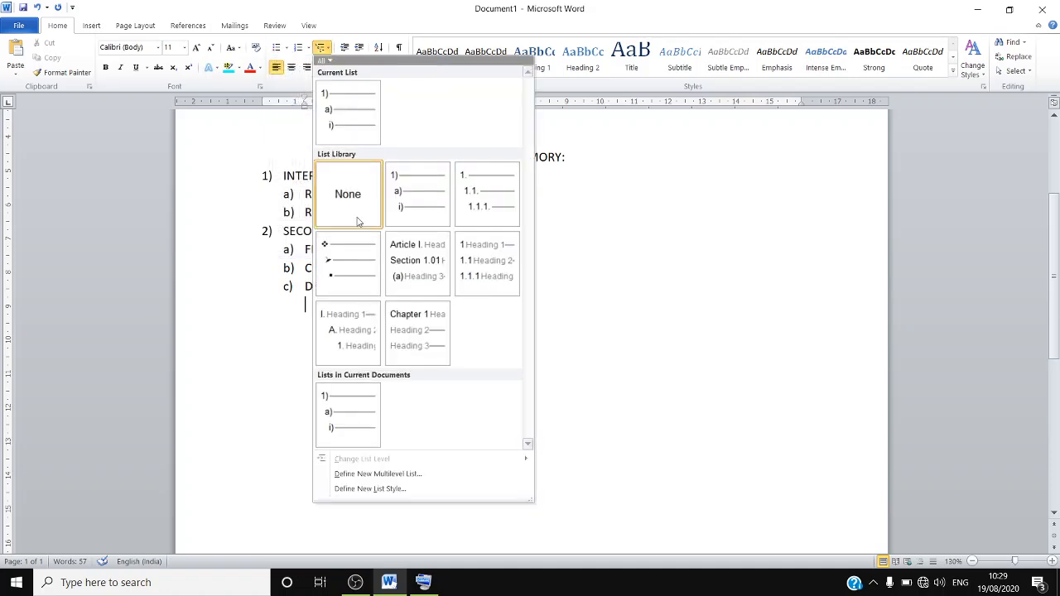
left_click(622, 454)
left_click_drag(486, 312, 284, 176)
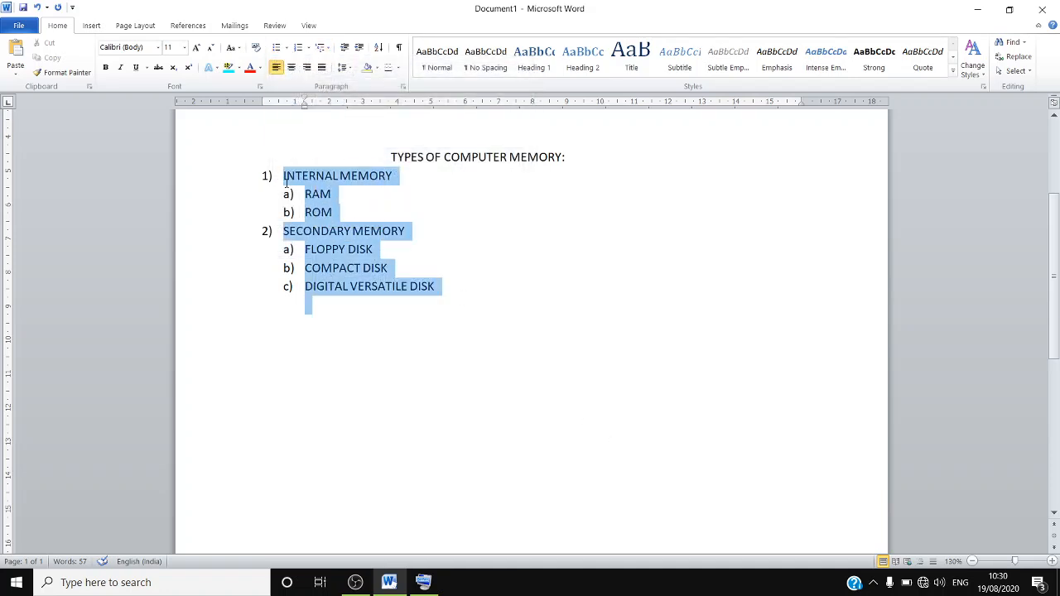
left_click(322, 47)
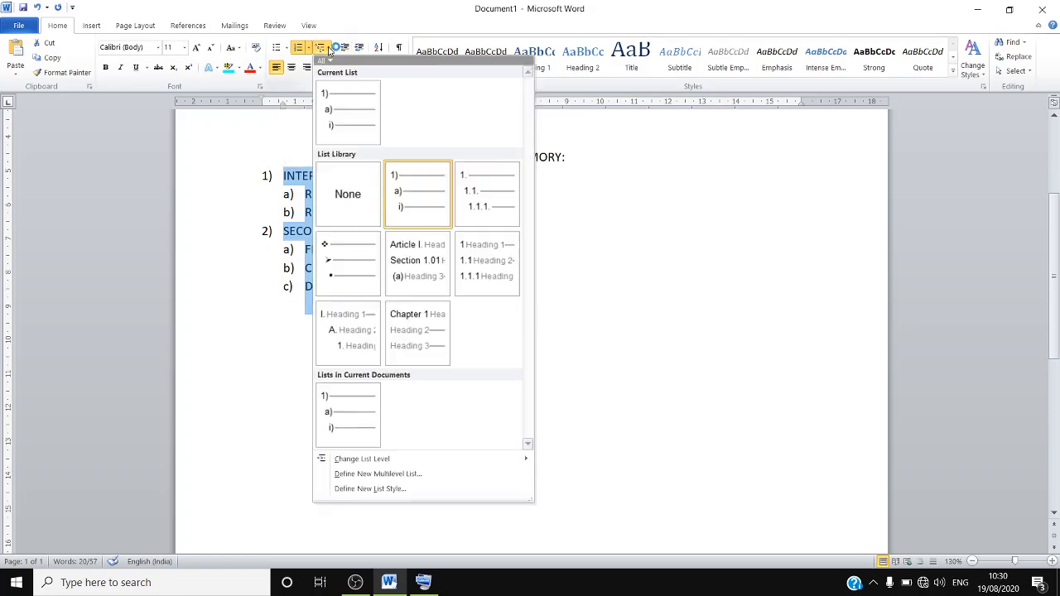
left_click(372, 238)
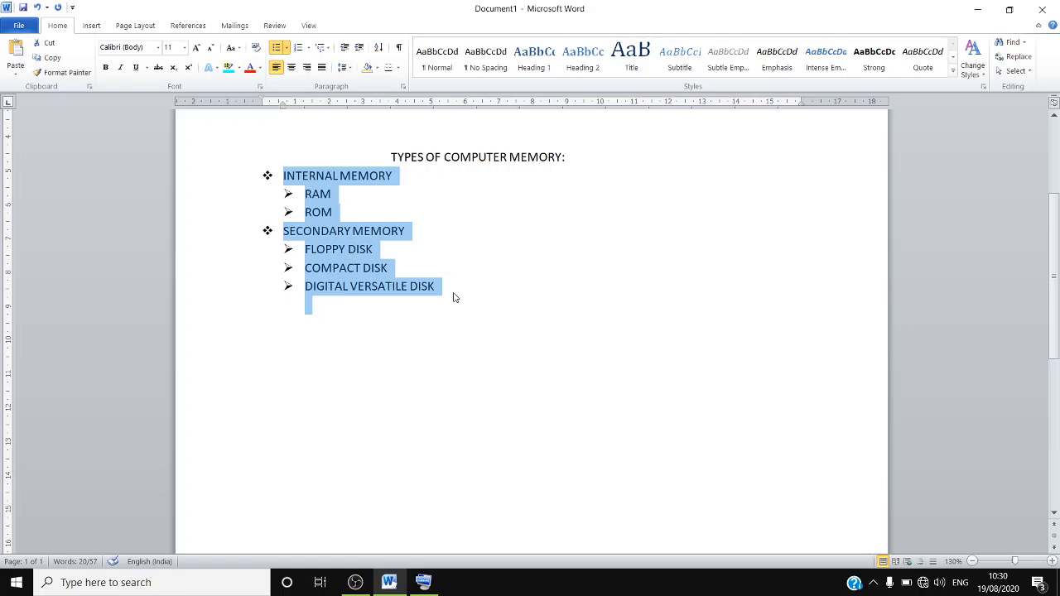
left_click(454, 295)
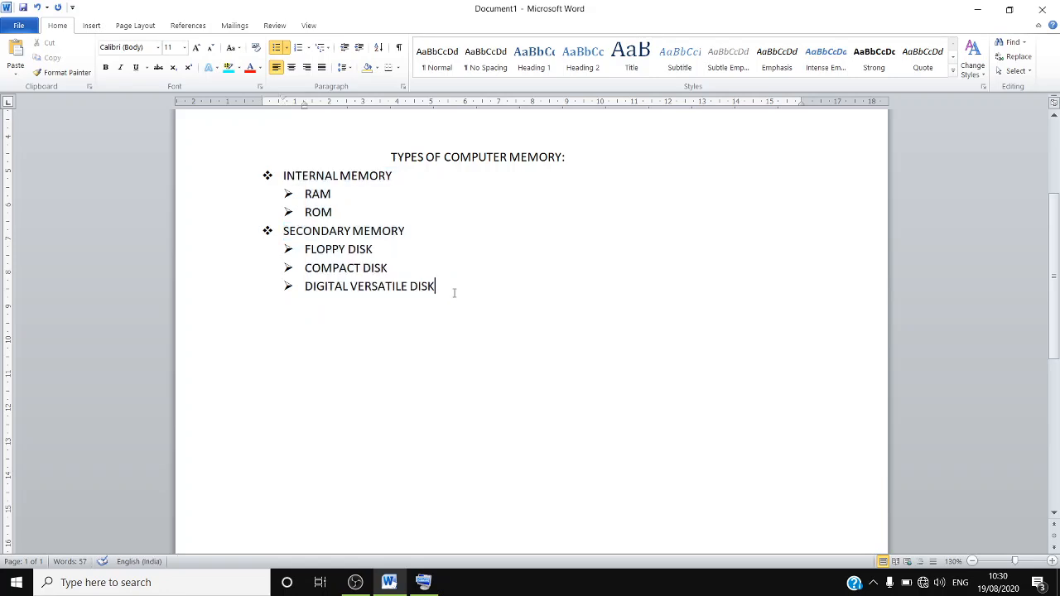
Change the memory list from "INTERNAL MEMORY" to "DIGITAL VERSATILE DISK" to the 1 Heading 1, 1.1 Heading 2, 1.1.1 Heading 3 multilevel style.
key("Return")
key("BackSpace")
left_click_drag(448, 282, 268, 172)
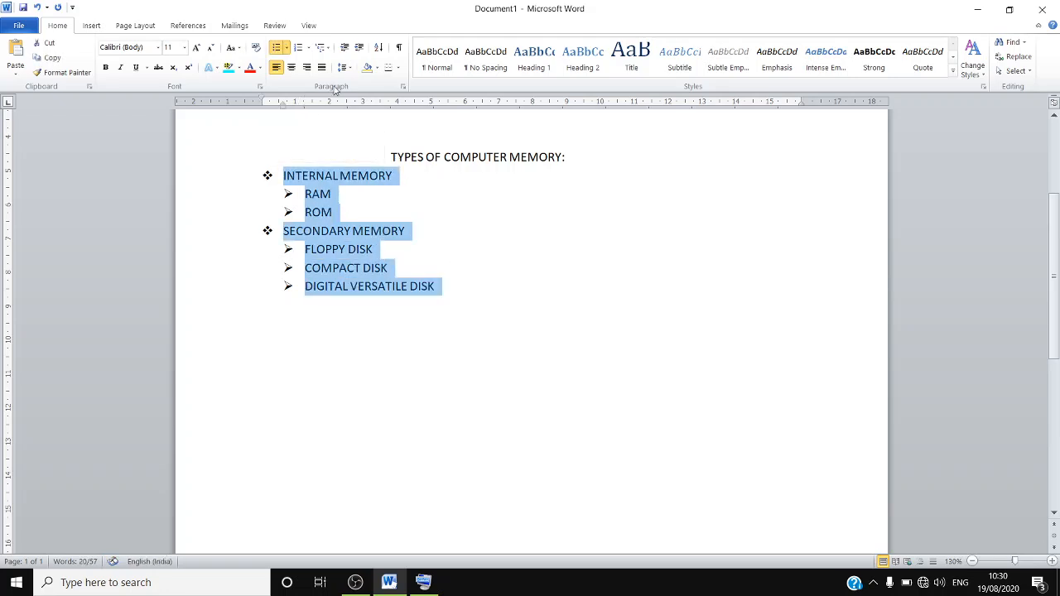
left_click(328, 48)
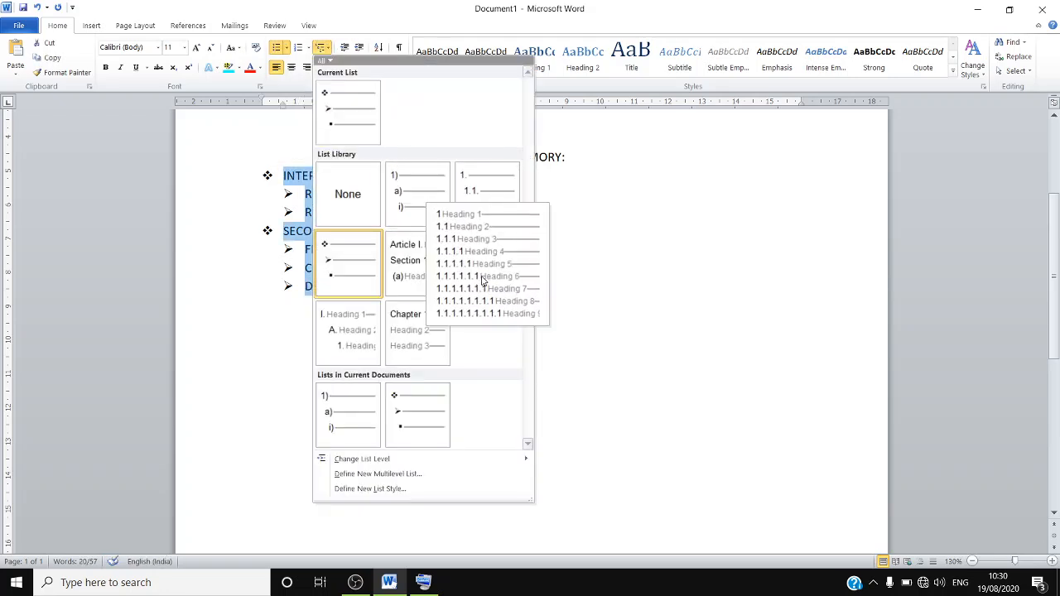
left_click(483, 281)
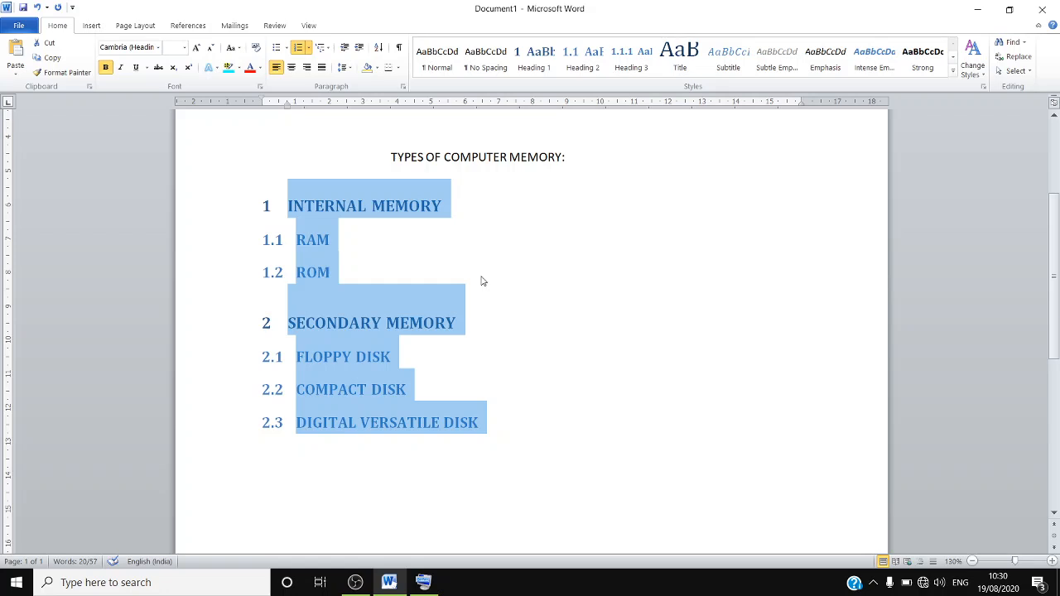
Change the memory list to the I. Heading 1, A. Heading 2, 1. Heading 3 multilevel style and deselect it.
left_click(330, 48)
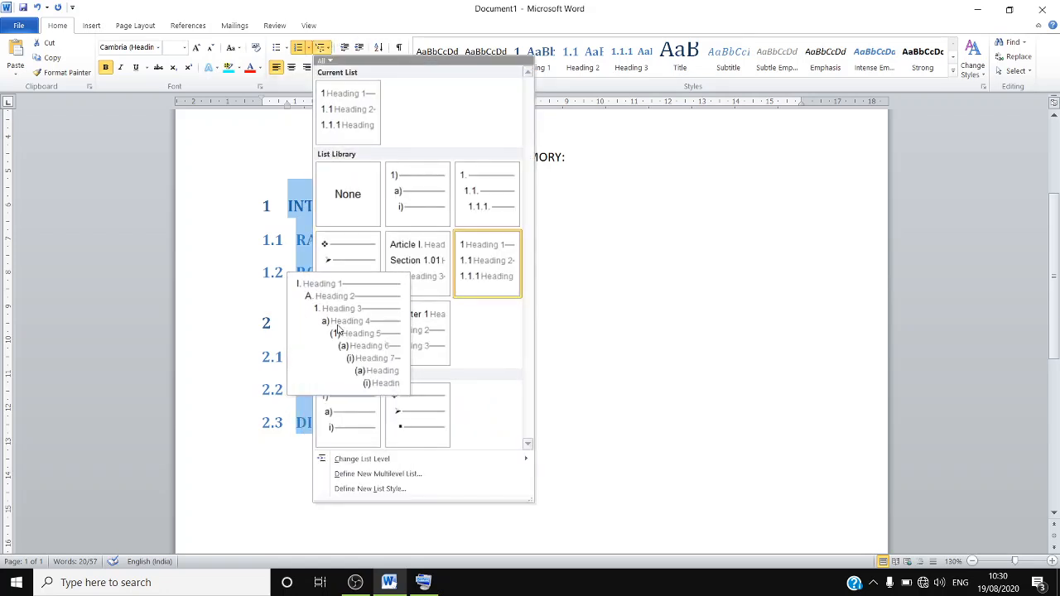
left_click(338, 329)
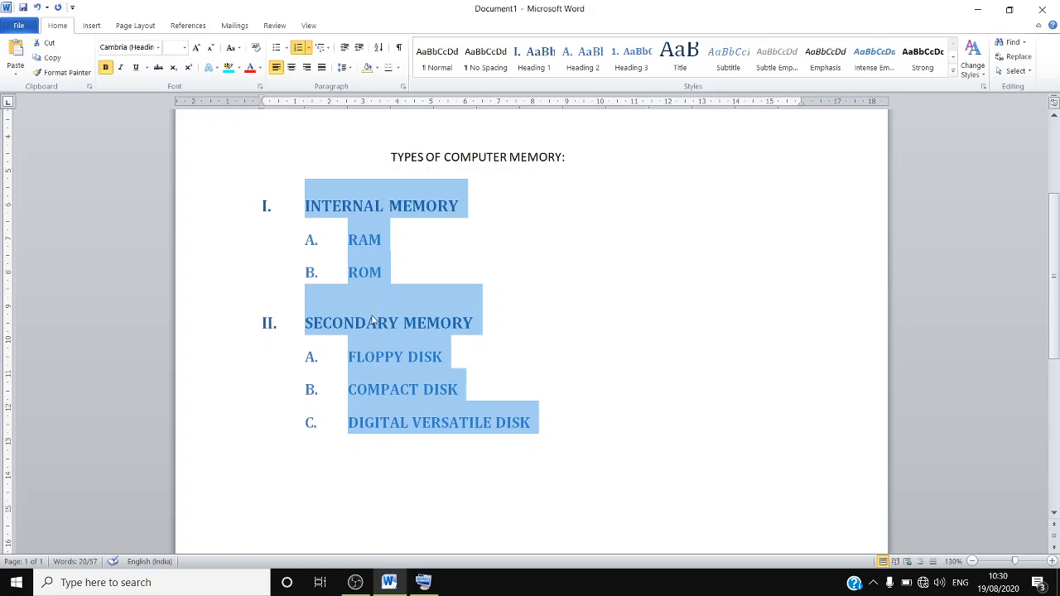
left_click(623, 502)
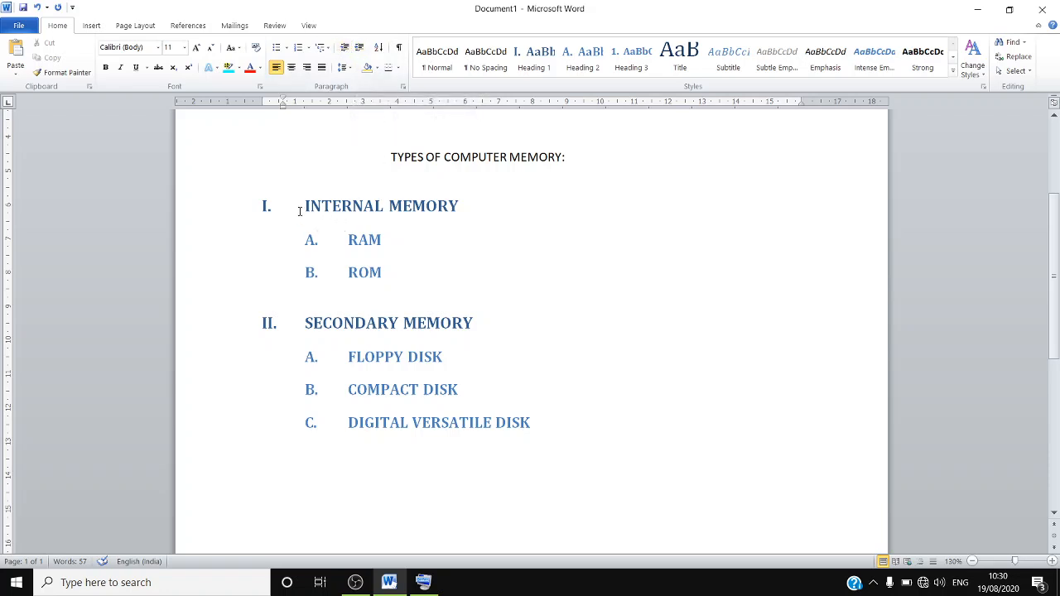
Add two blank lines below "DIGITAL VERSATILE DISK" and increase the last one's indent to about 7.5 cm.
left_click(299, 211)
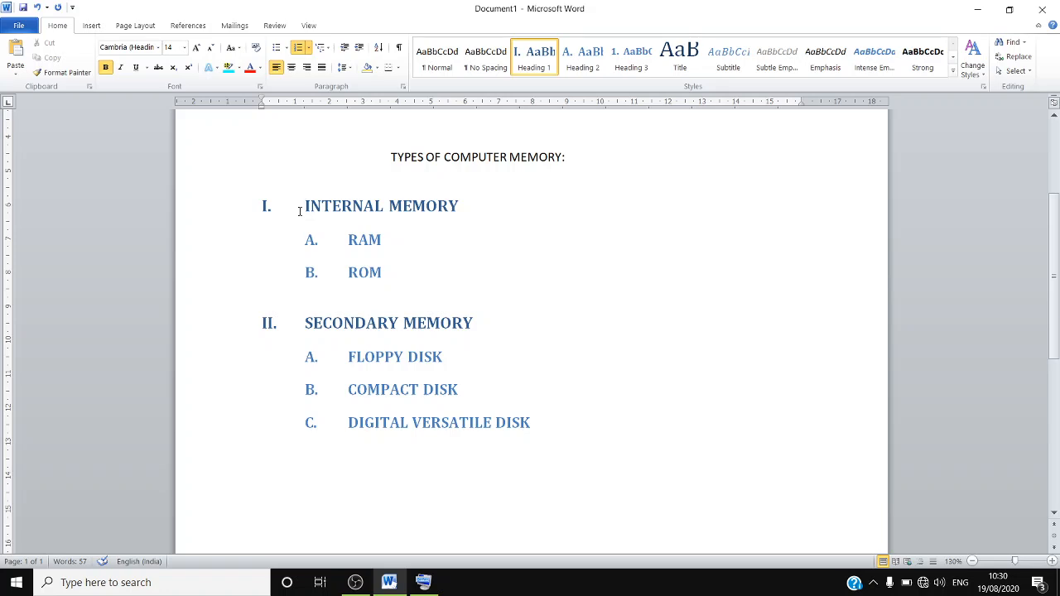
left_click(583, 412)
key("Return")
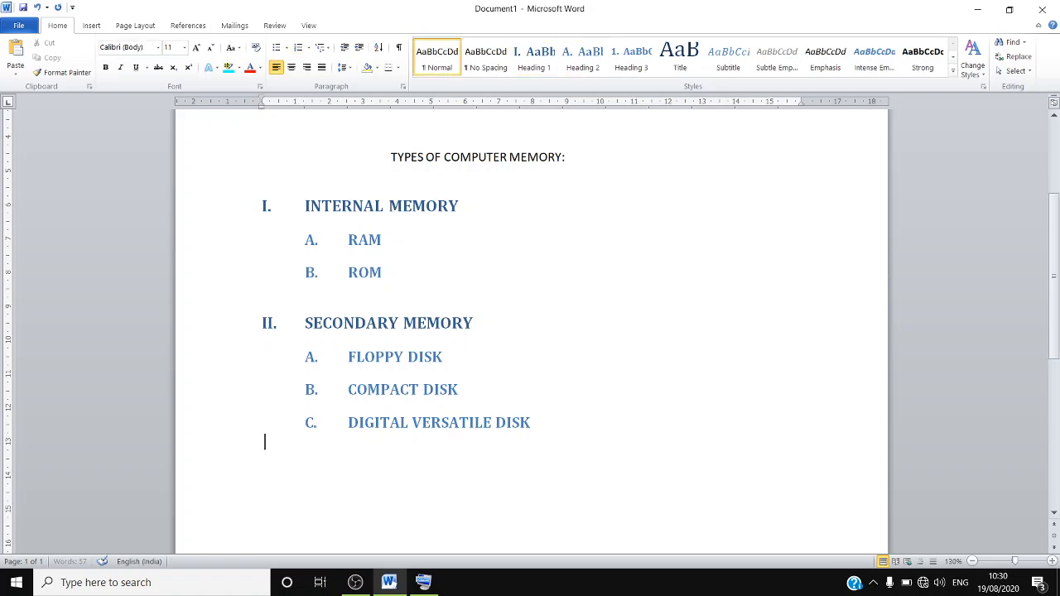
key("Return")
left_click(363, 49)
left_click(363, 48)
left_click(363, 48)
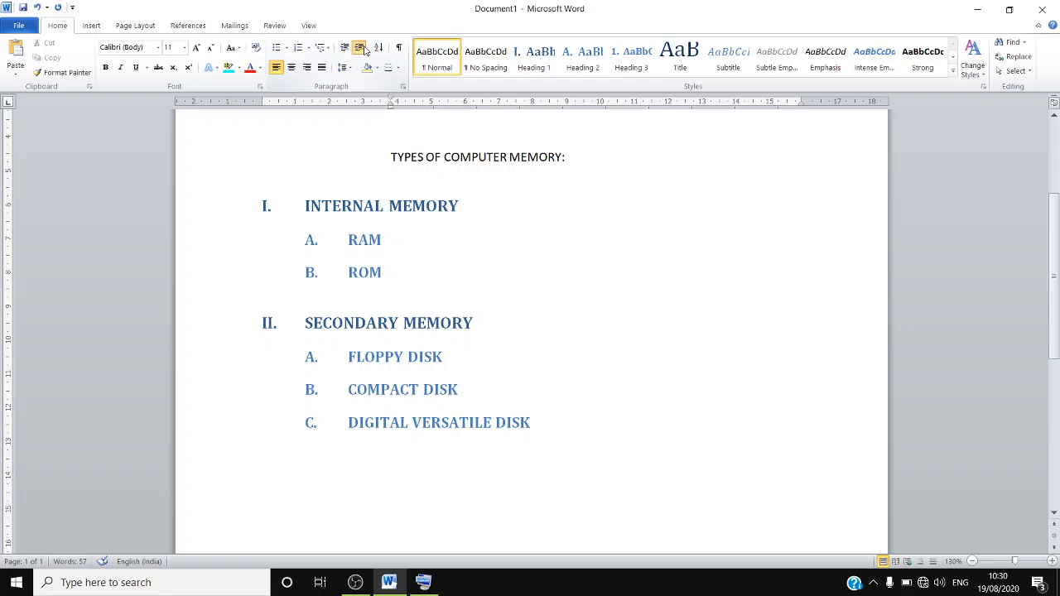
left_click(363, 48)
left_click(361, 48)
double_click(419, 470)
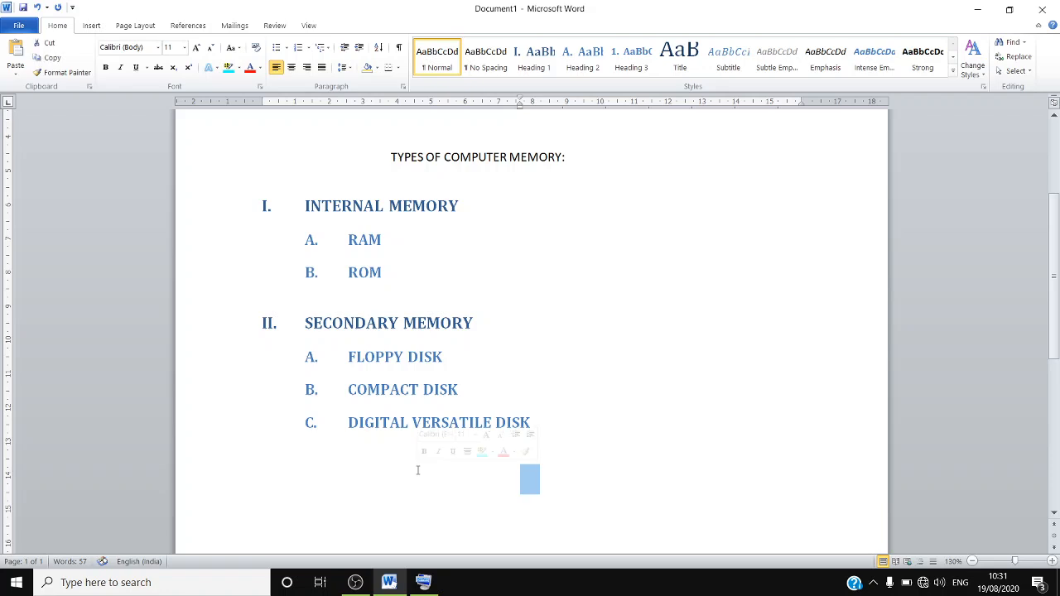
left_click(565, 483)
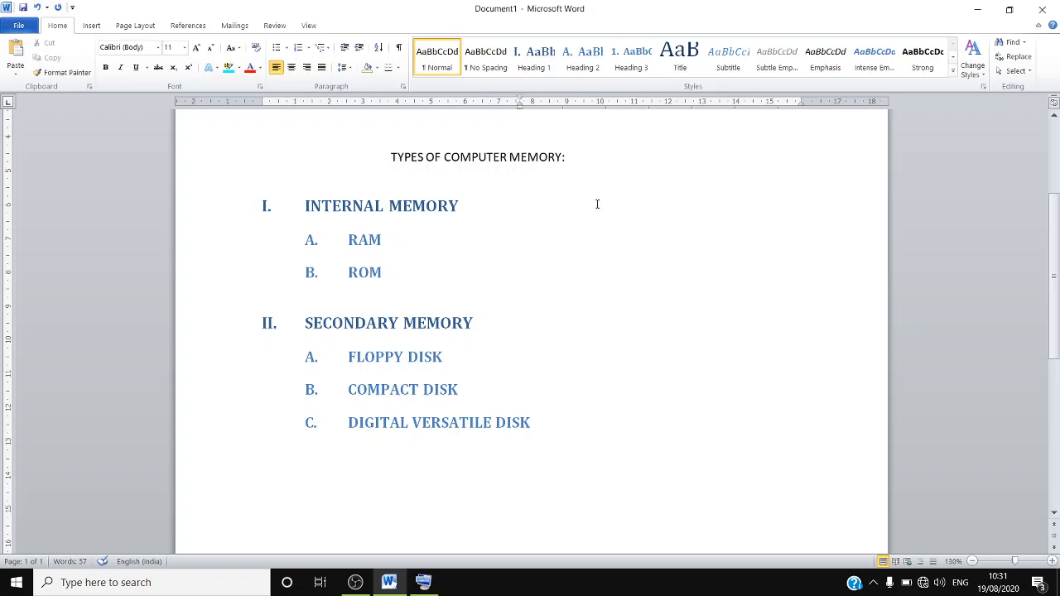
Increase the last blank line's indent by four steps, and decrease it by nine steps.
left_click(360, 48)
left_click(359, 47)
left_click(359, 47)
left_click(359, 47)
left_click(345, 48)
left_click(345, 48)
left_click(345, 48)
left_click(345, 48)
left_click(345, 48)
left_click(344, 48)
left_click(345, 48)
left_click(345, 48)
left_click(345, 48)
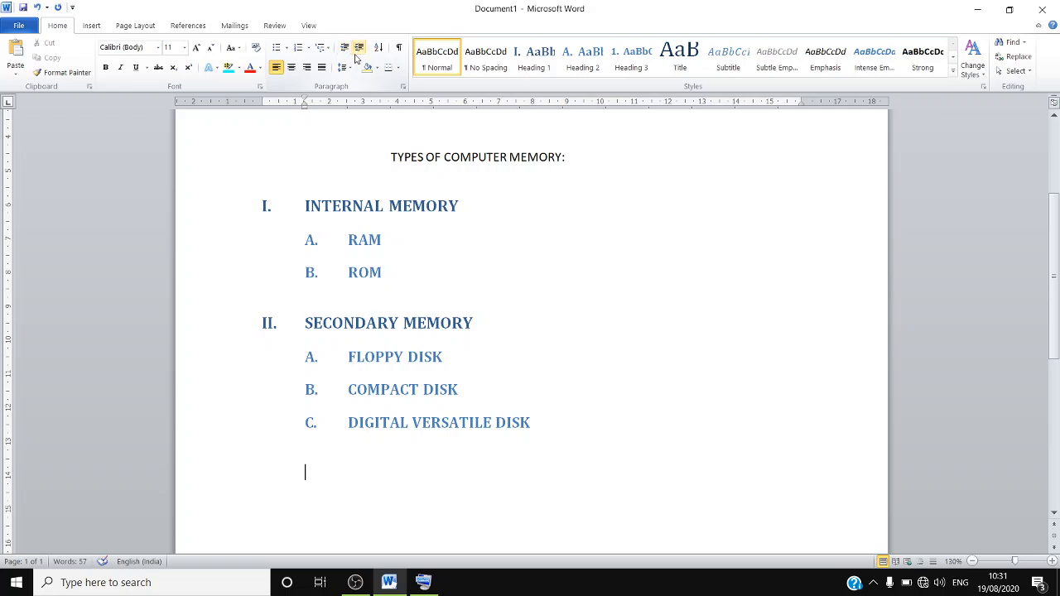
Increase the blank line's indent by four steps and enter the sample text "FHFHFDHDFHDFGHDFH" there.
left_click(359, 47)
left_click(359, 47)
left_click(358, 47)
left_click(359, 47)
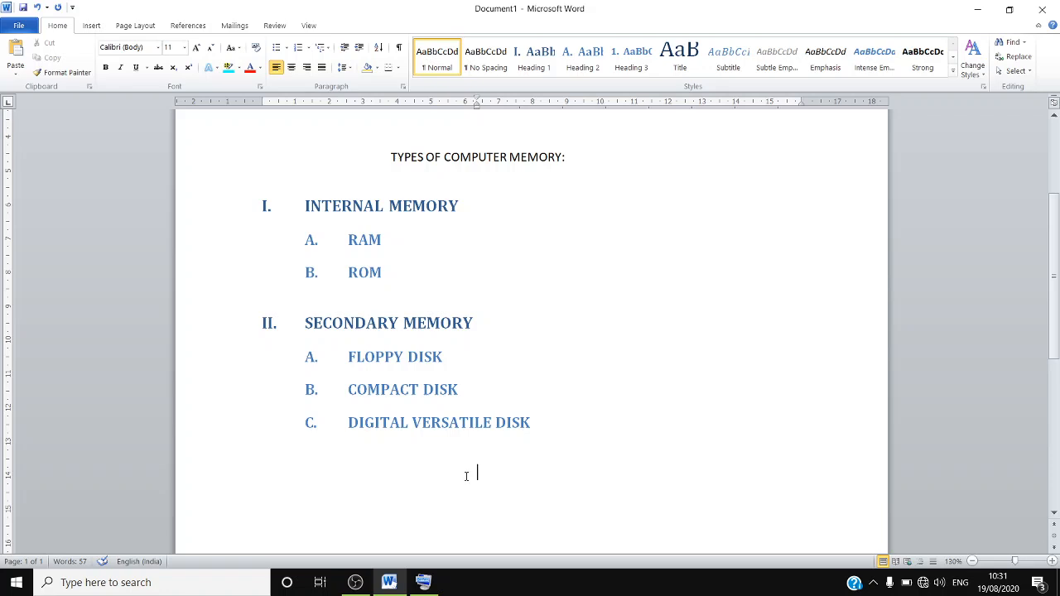
type("FHFHFDHDFHDFGHDFH")
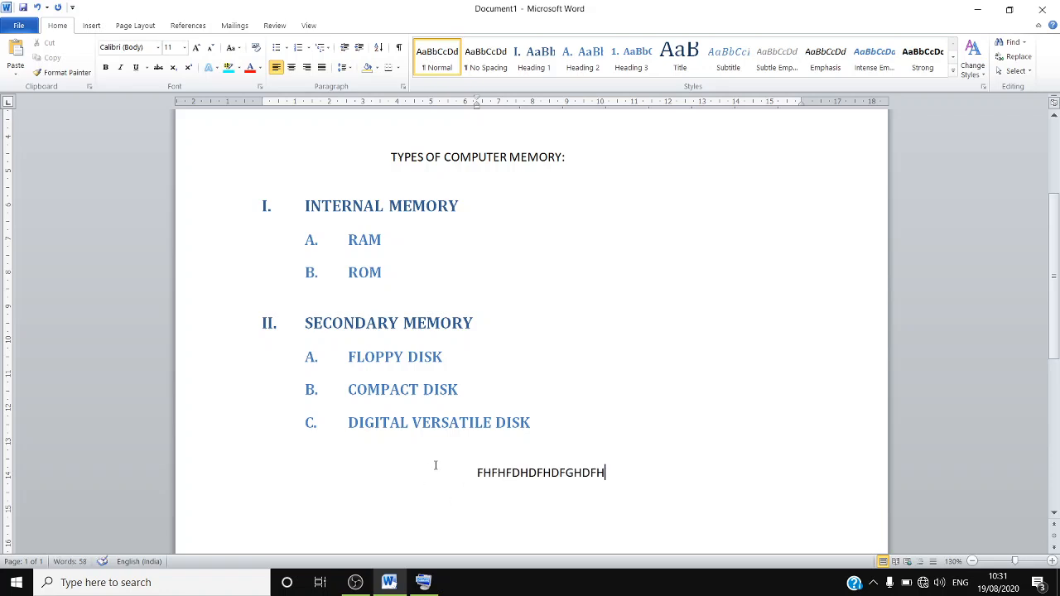
Place the cursor at the start of the sample text line and increase its indent by one step.
key("Home")
key("Up")
key("Down")
key("Up")
key("Down")
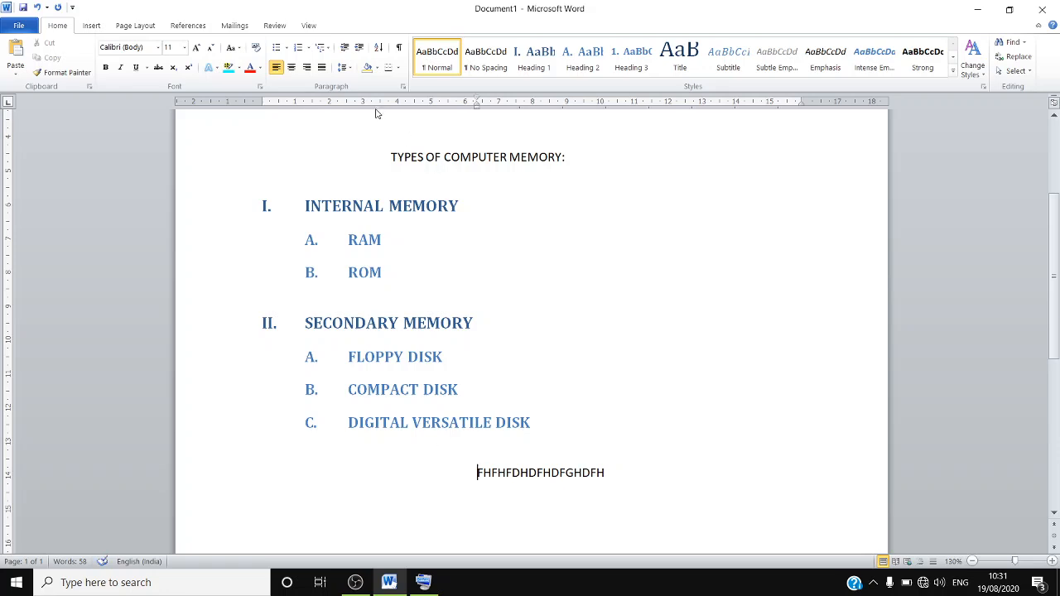
left_click(358, 52)
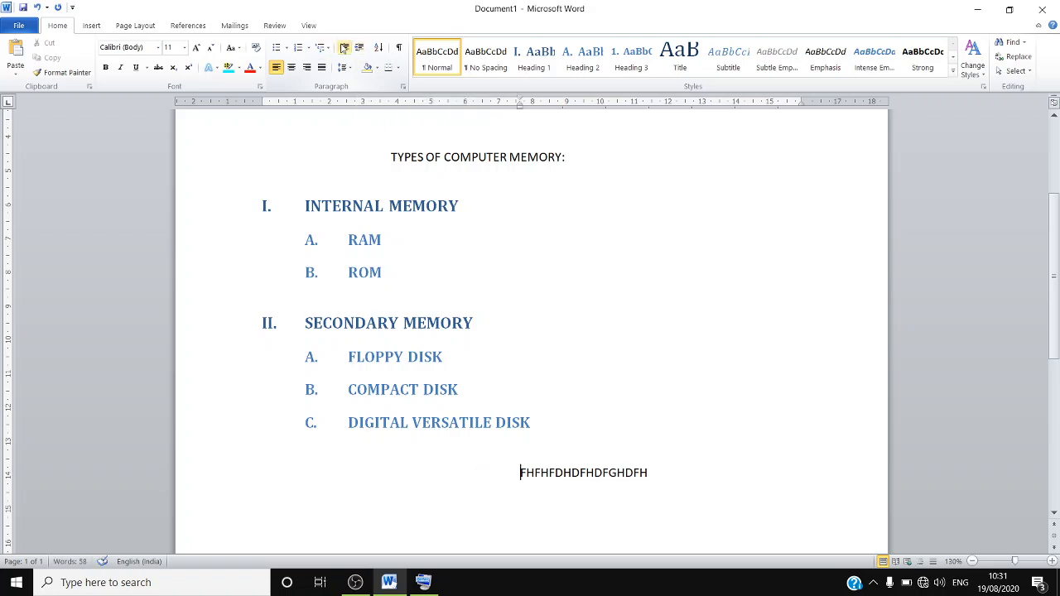
Decrease the sample text line's indent by six steps, back to the page margin.
left_click(344, 49)
left_click(345, 48)
left_click(345, 49)
left_click(345, 49)
left_click(345, 49)
left_click(345, 49)
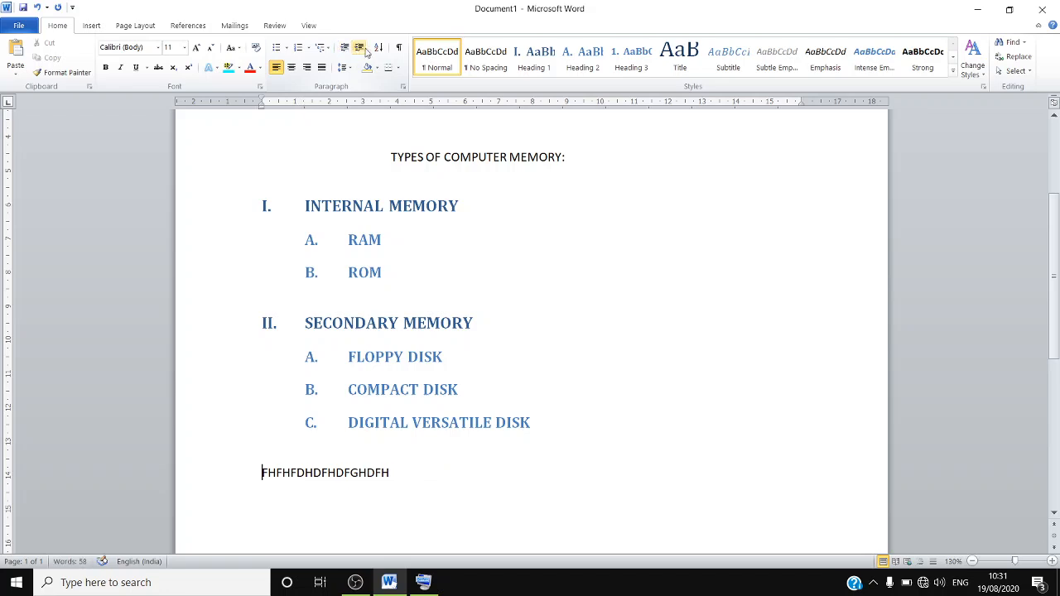
Increase the sample text line's indent to about 7.5 cm and place the cursor at its start.
left_click(364, 52)
left_click(364, 52)
left_click(365, 51)
left_click(364, 51)
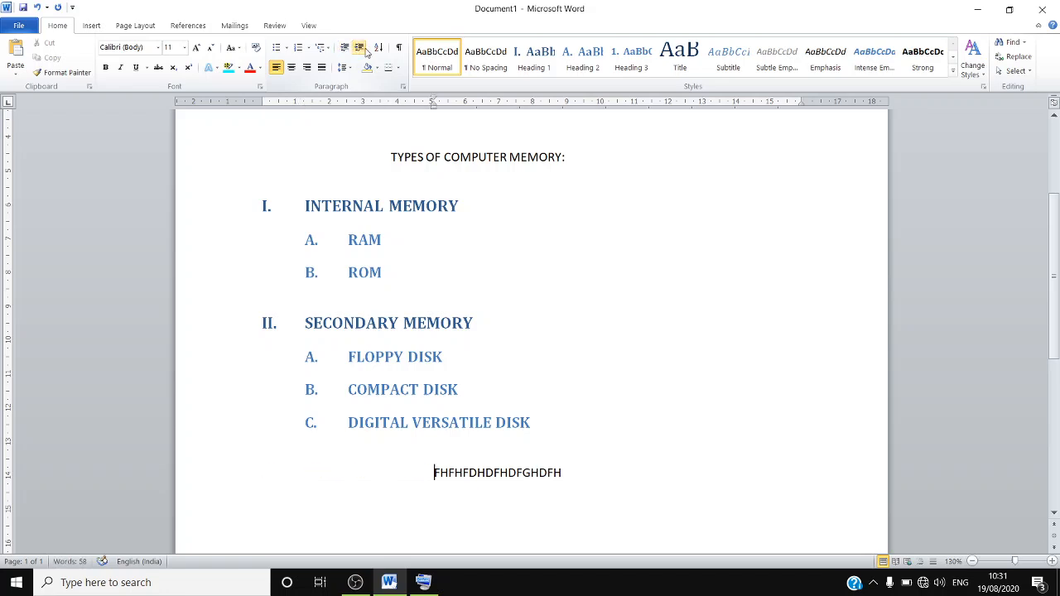
left_click(323, 48)
left_click(359, 49)
left_click(358, 49)
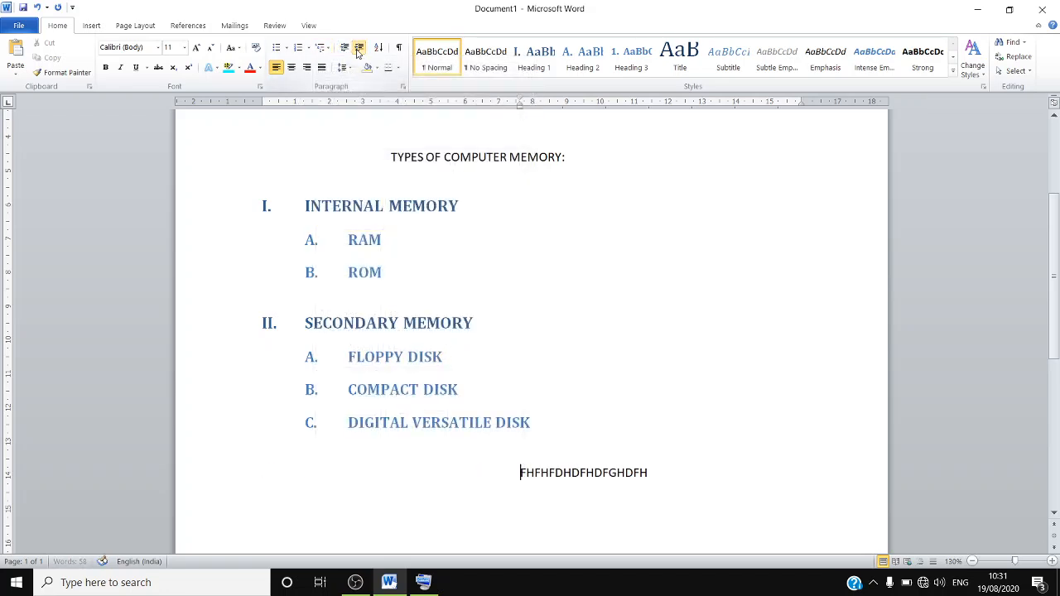
left_click(359, 48)
left_click(345, 49)
key("Up")
left_click(519, 473)
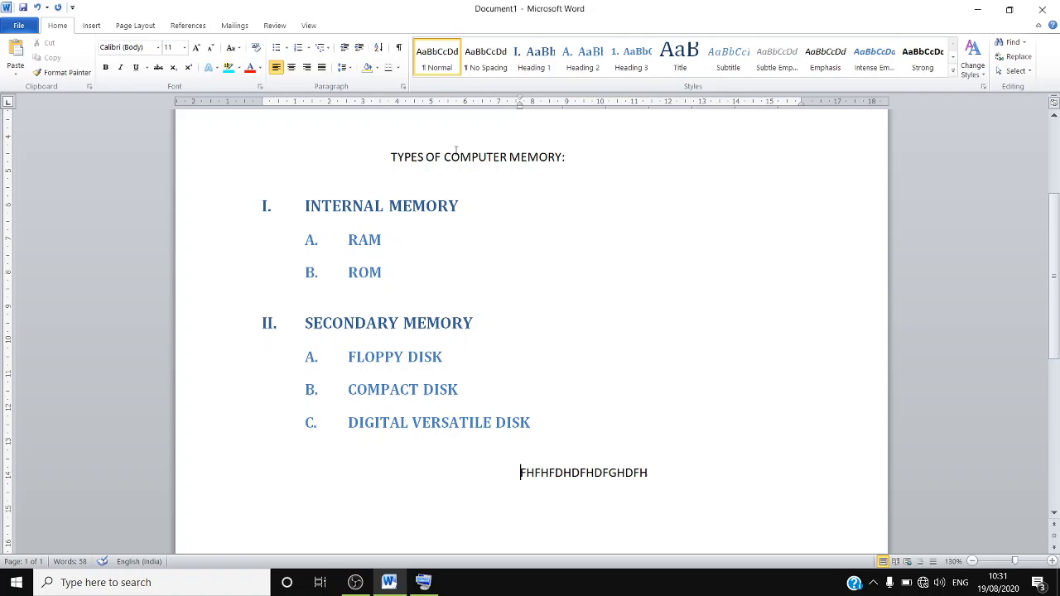
Move the sample text line from its 7.5 cm indent back to the margin by decreasing the indent six steps.
left_click(344, 49)
left_click(344, 49)
left_click(344, 49)
left_click(343, 49)
left_click(344, 49)
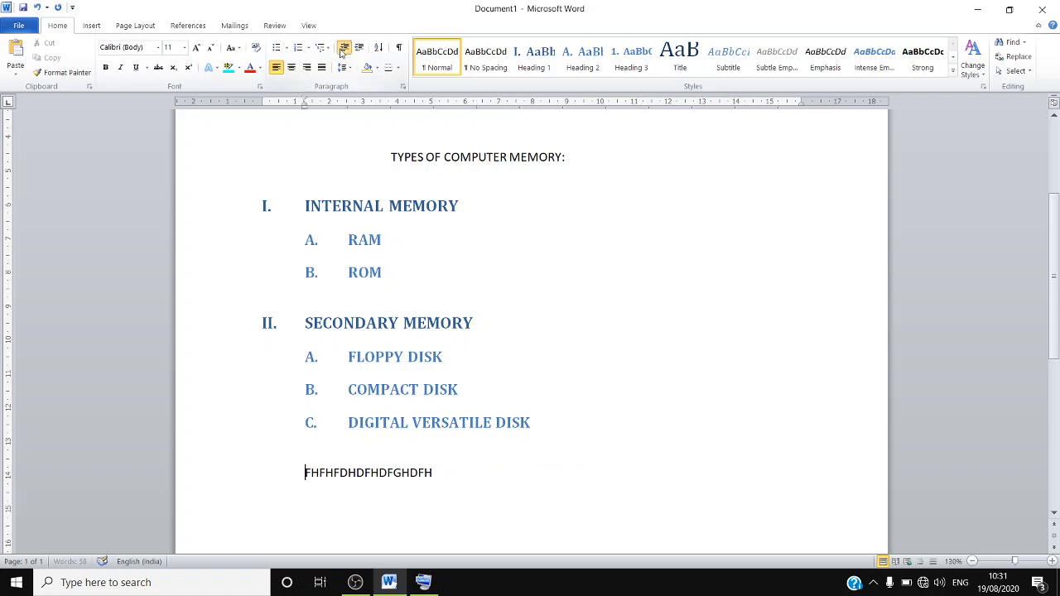
left_click(344, 49)
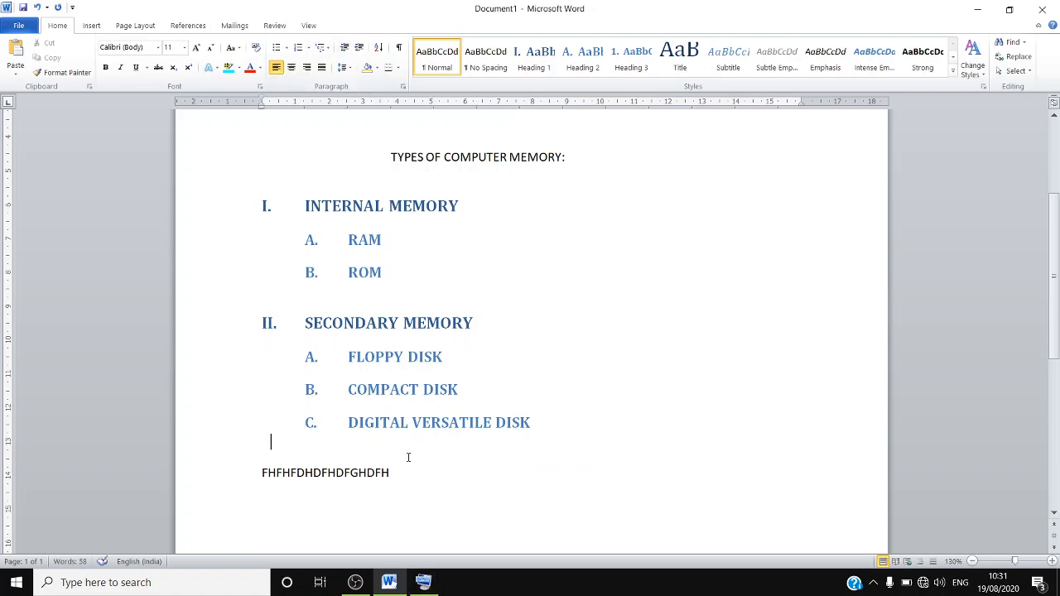
Delete the sample text "FHFHFDHDFHDFGHDFH" below the memory list.
left_click(238, 439)
left_click(367, 487)
left_click_drag(407, 476, 144, 464)
key("BackSpace")
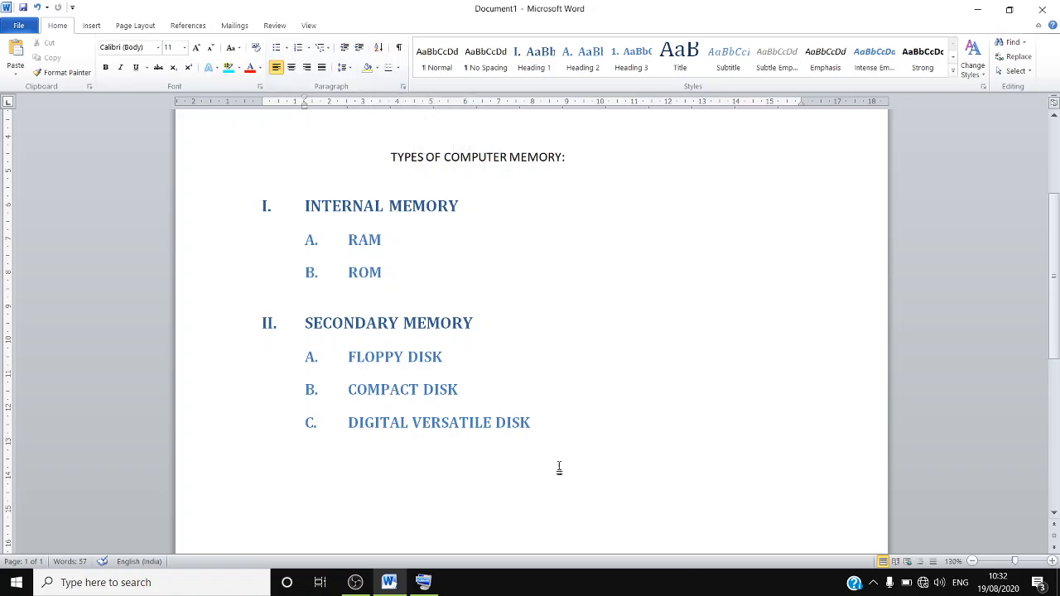
Remove the multilevel numbering from the whole memory list by applying the None list style.
left_click_drag(539, 431, 291, 171)
left_click(330, 47)
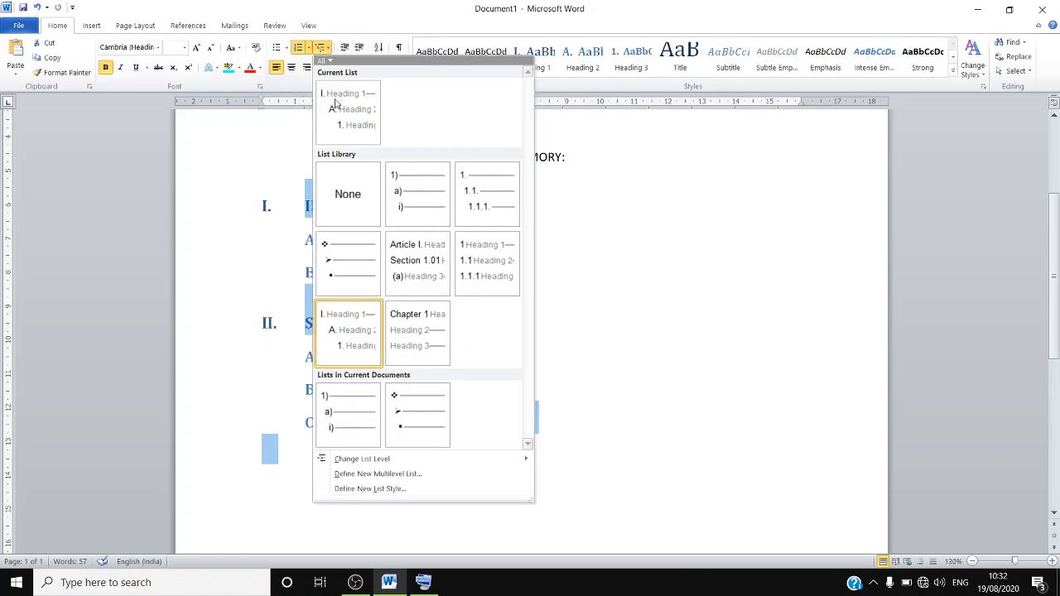
left_click(348, 195)
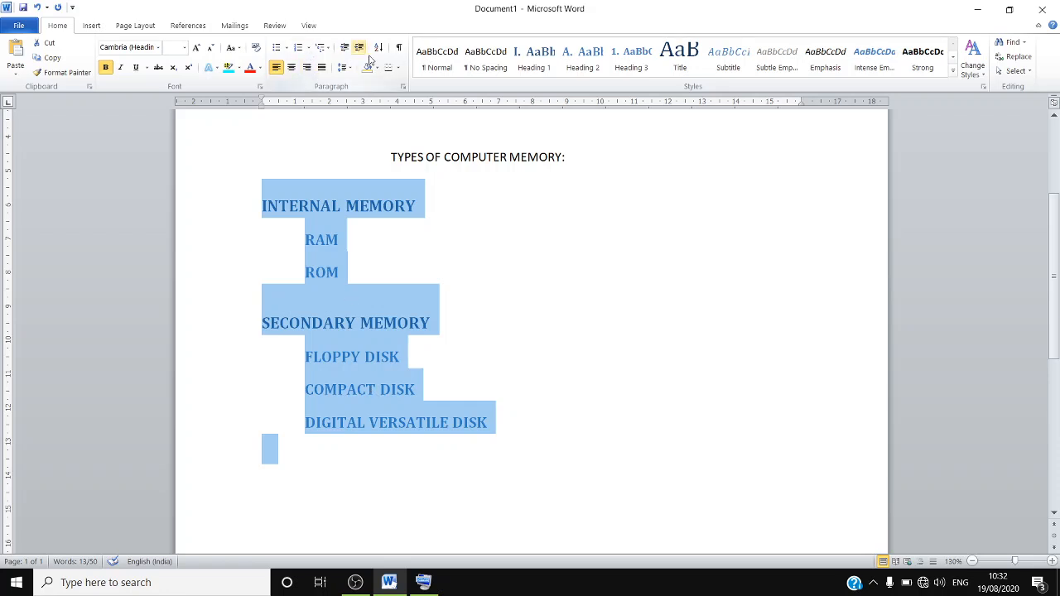
left_click(327, 316)
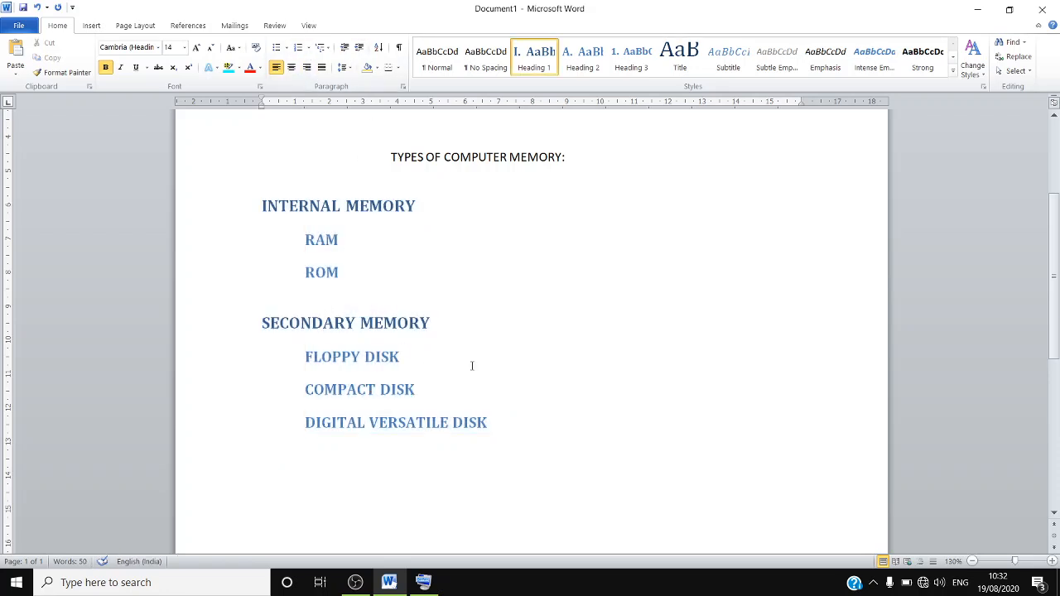
Sort the memory list from "INTERNAL MEMORY" to "DIGITAL VERSATILE DISK" by paragraphs as text in descending order.
left_click_drag(497, 421, 262, 209)
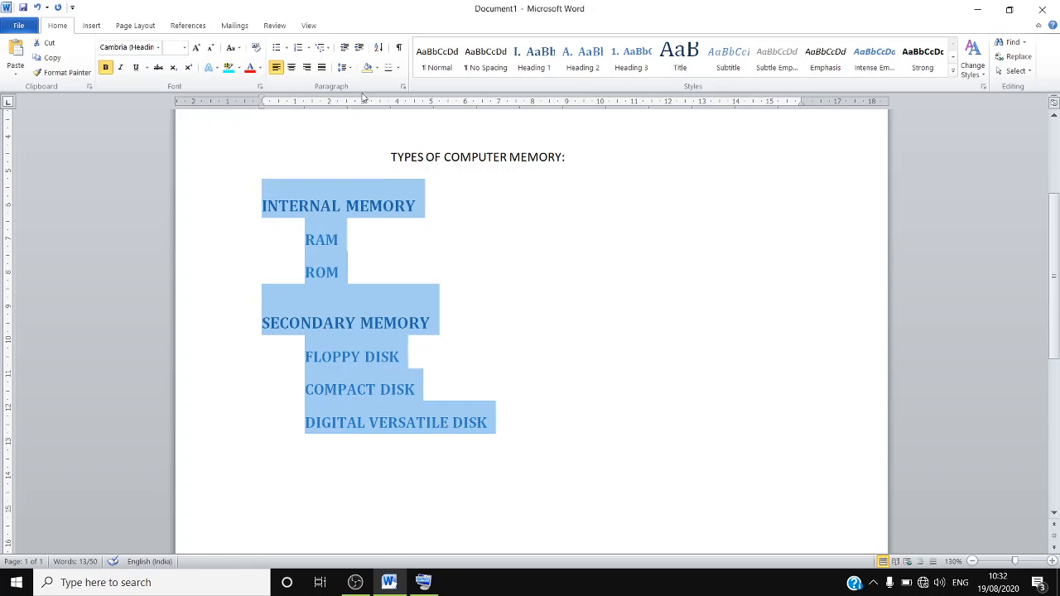
left_click(380, 47)
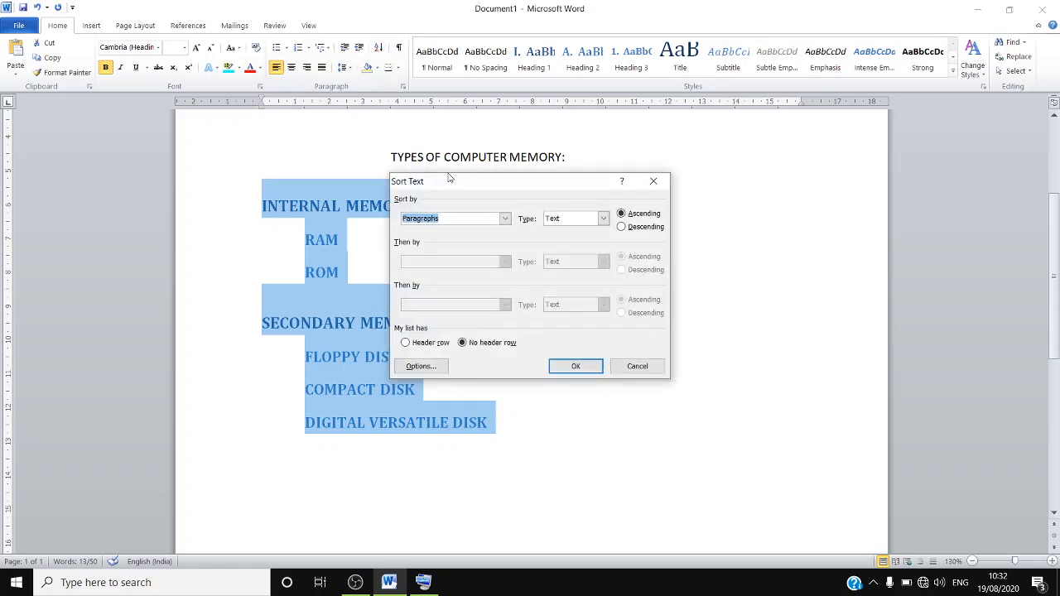
left_click_drag(455, 177, 725, 128)
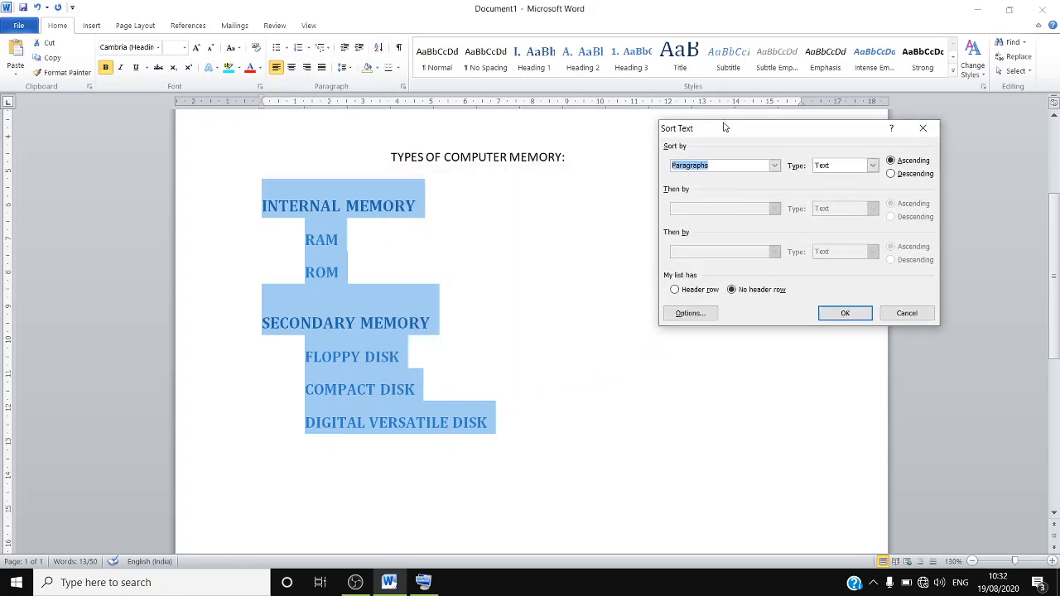
left_click(901, 173)
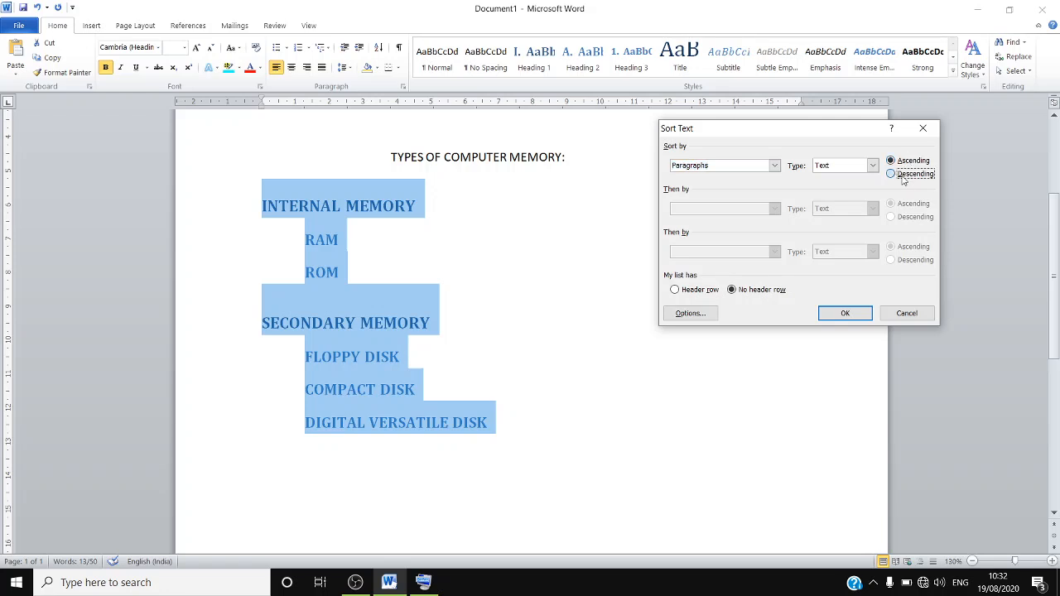
left_click(848, 312)
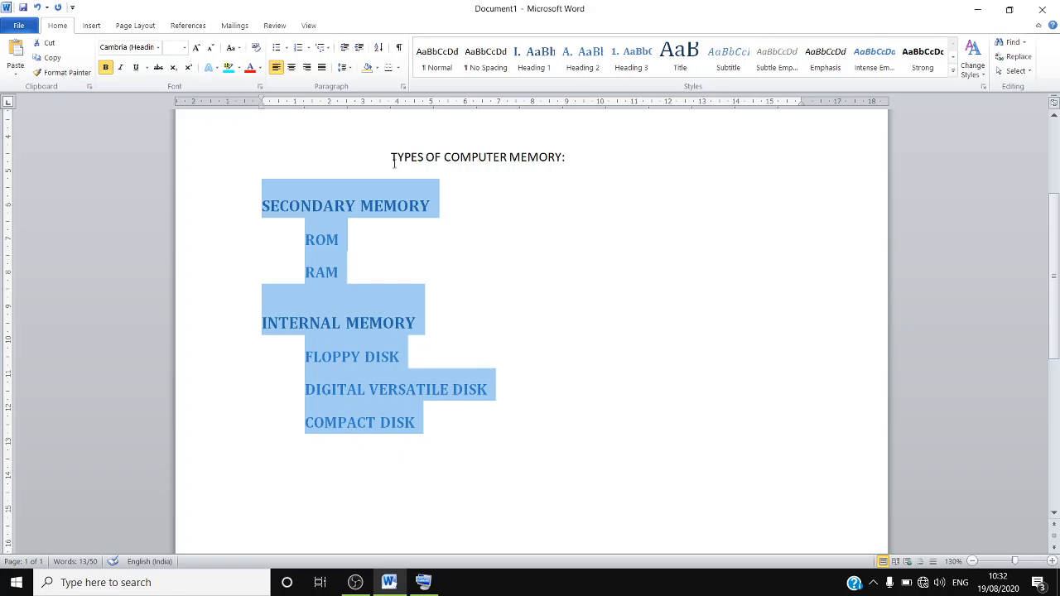
Re-sort the selected memory list by paragraphs as text in ascending order.
left_click(377, 47)
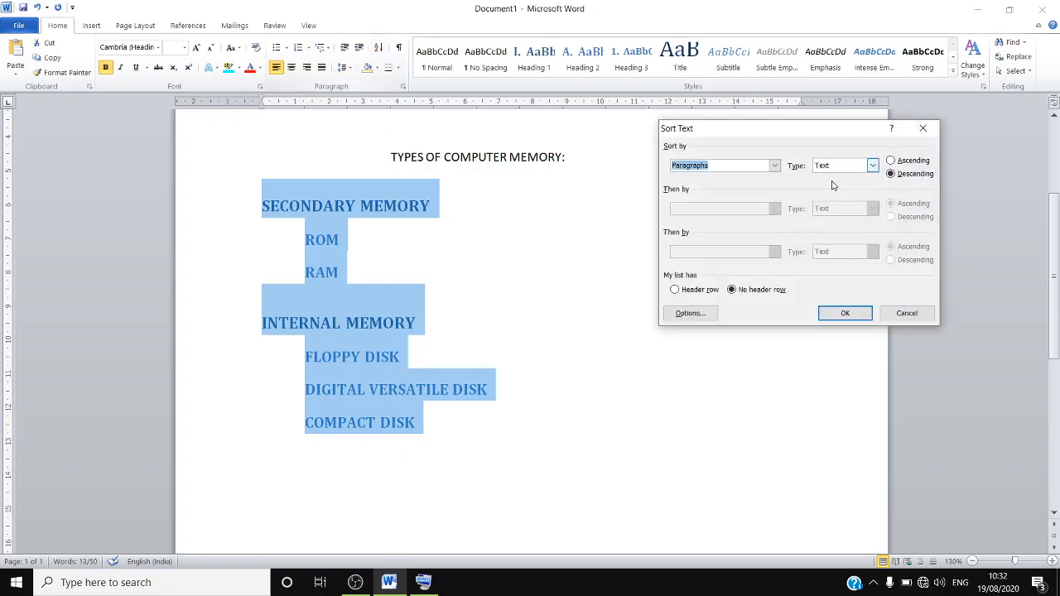
left_click(891, 161)
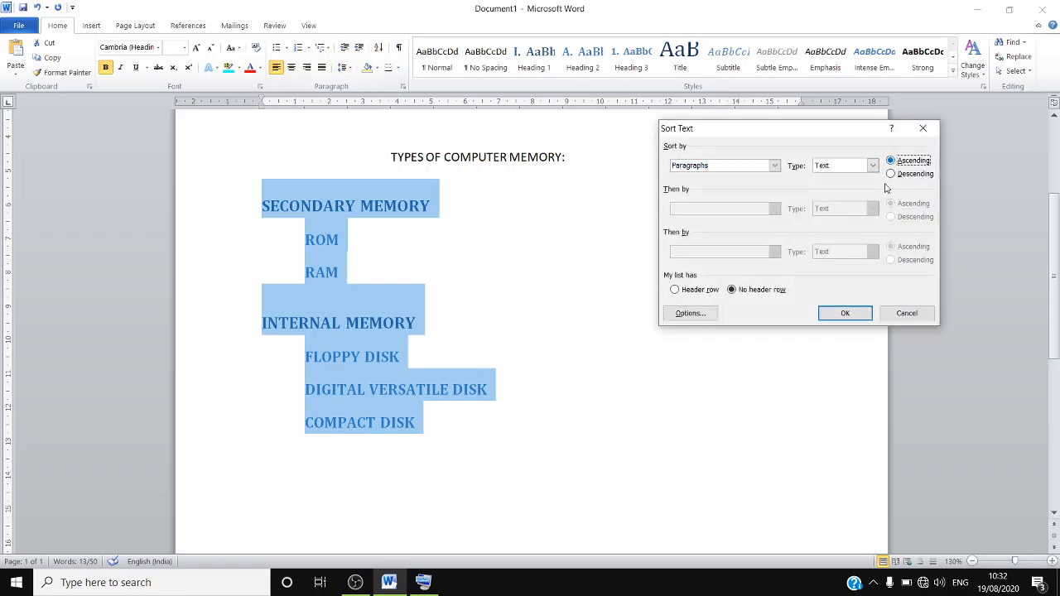
left_click(845, 315)
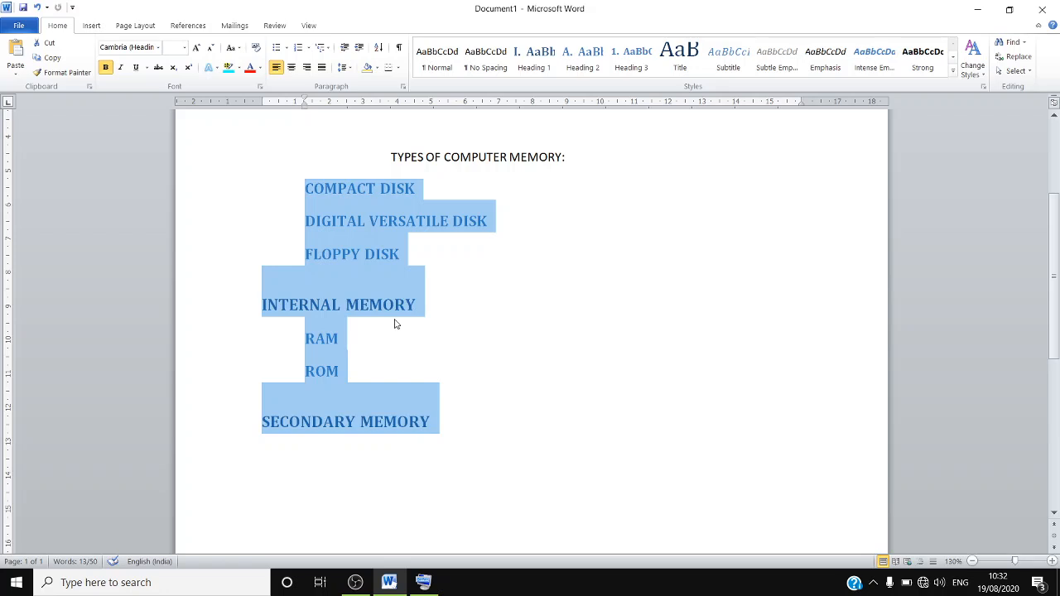
Replace the memory list with the numbers 515, 5154, 25321, 65478 and 248, each on its own line.
key("BackSpace")
type("515")
key("Return")
type("5")
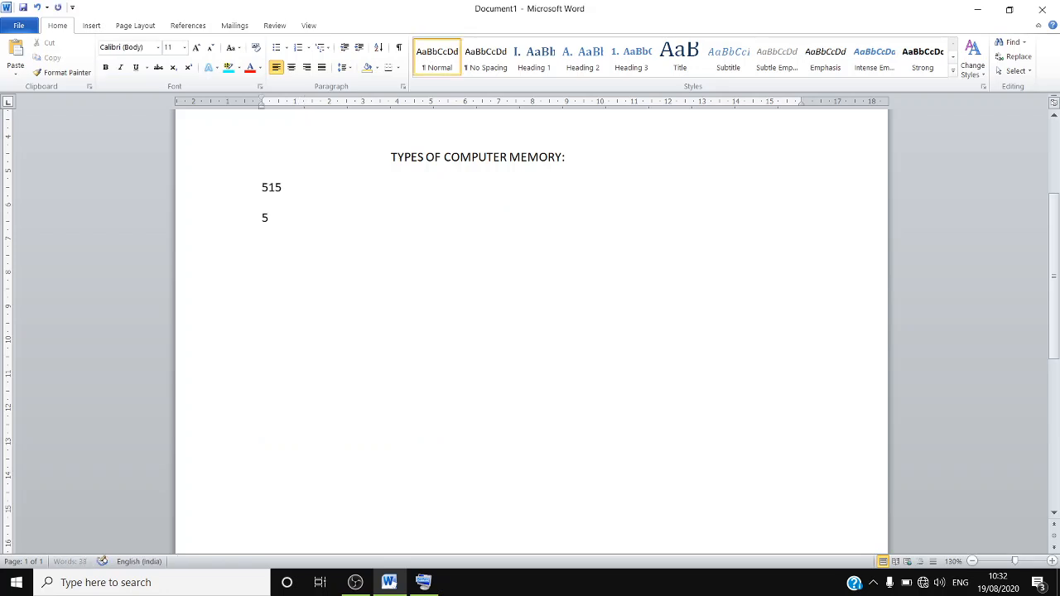
type("154")
key("Return")
type("25321")
key("Return")
type("65478")
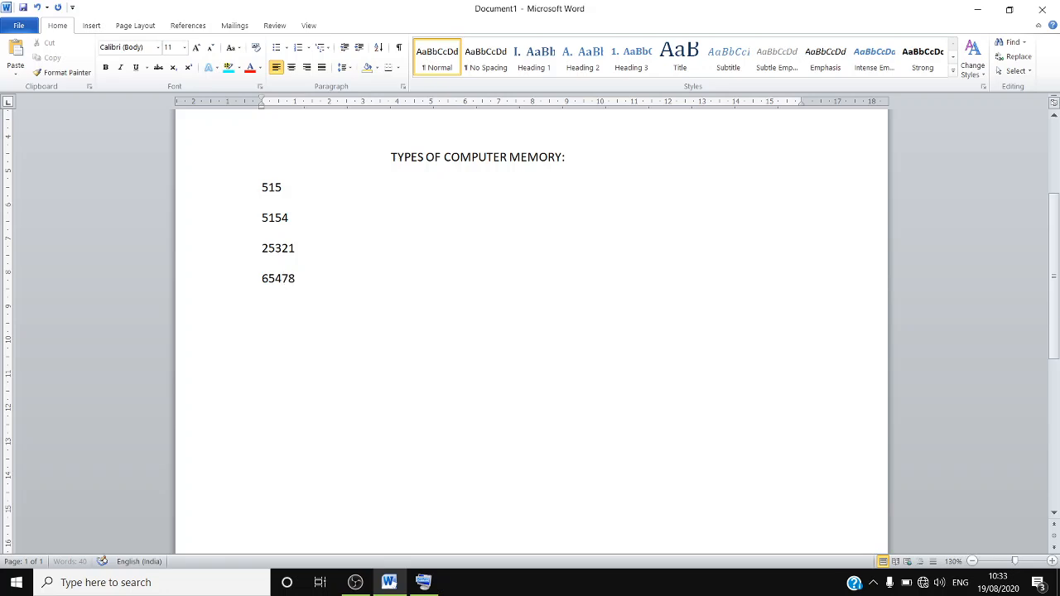
key("Return")
type("248")
Sort the five numbers by paragraphs as numbers in ascending order.
left_click_drag(348, 310, 259, 205)
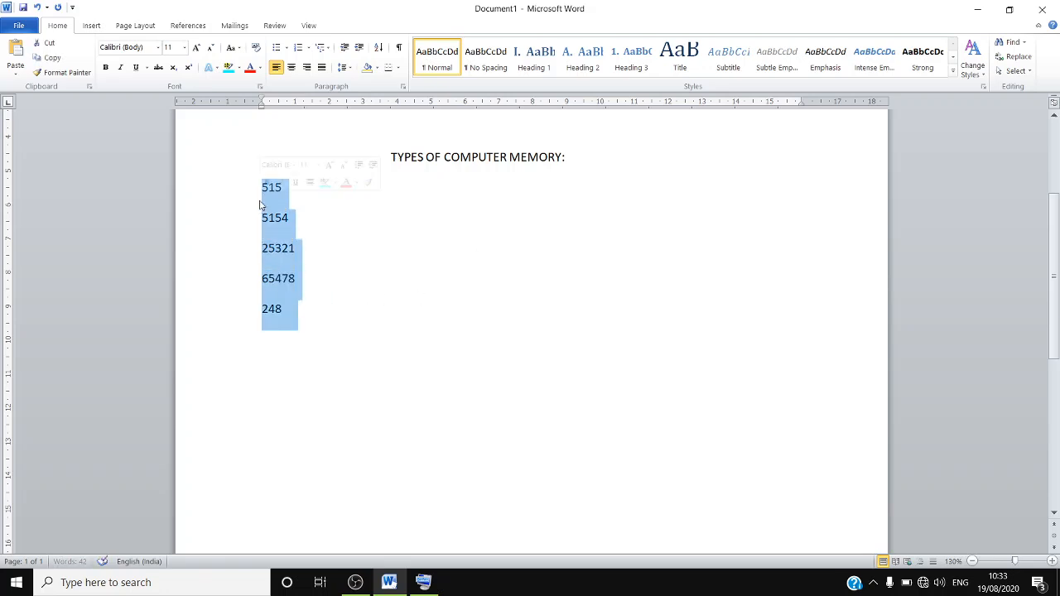
left_click(379, 47)
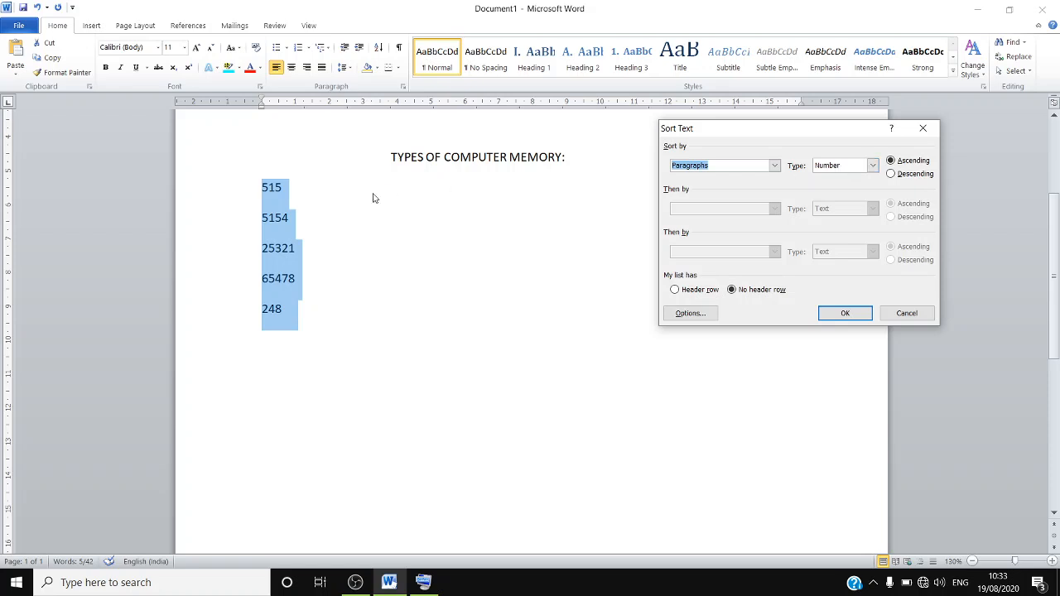
left_click(845, 315)
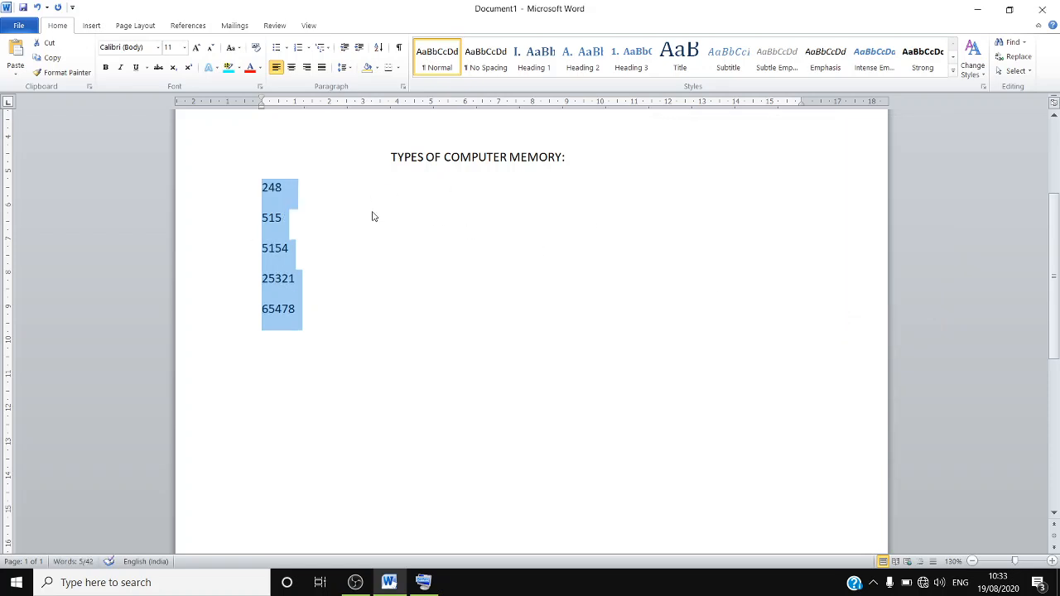
Sort the five numbers in descending order.
left_click(379, 47)
left_click(926, 175)
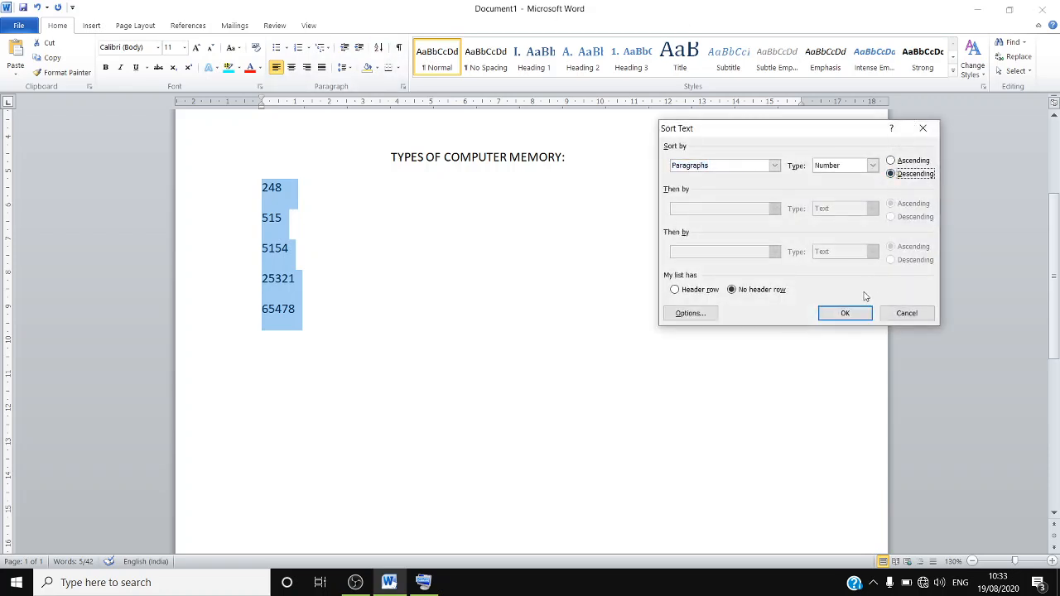
left_click(846, 313)
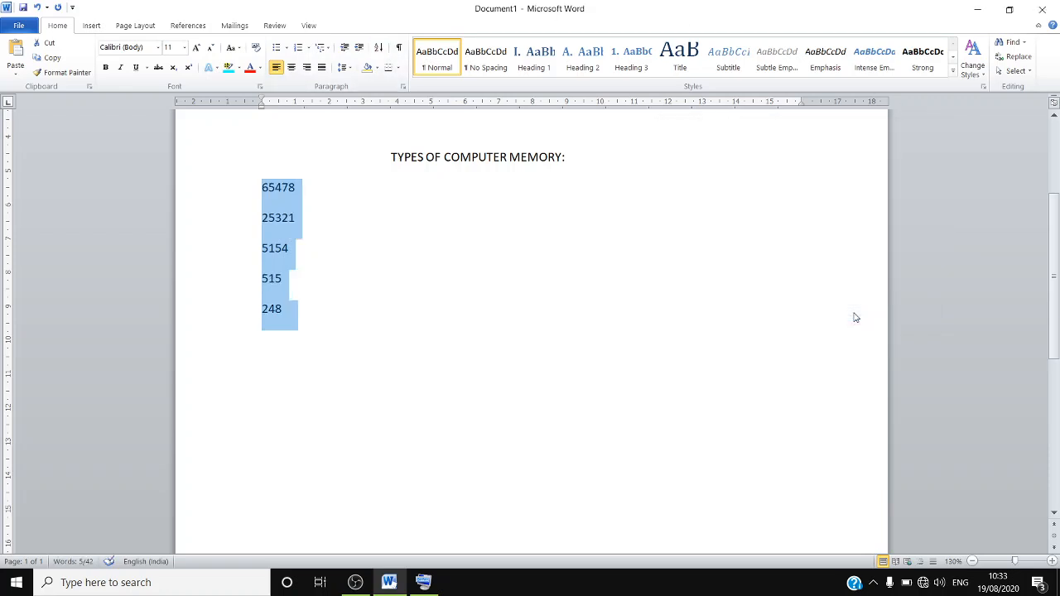
Delete the sorted numbers and generate five paragraphs of sample text below the title with =RAND(5).
key("Delete")
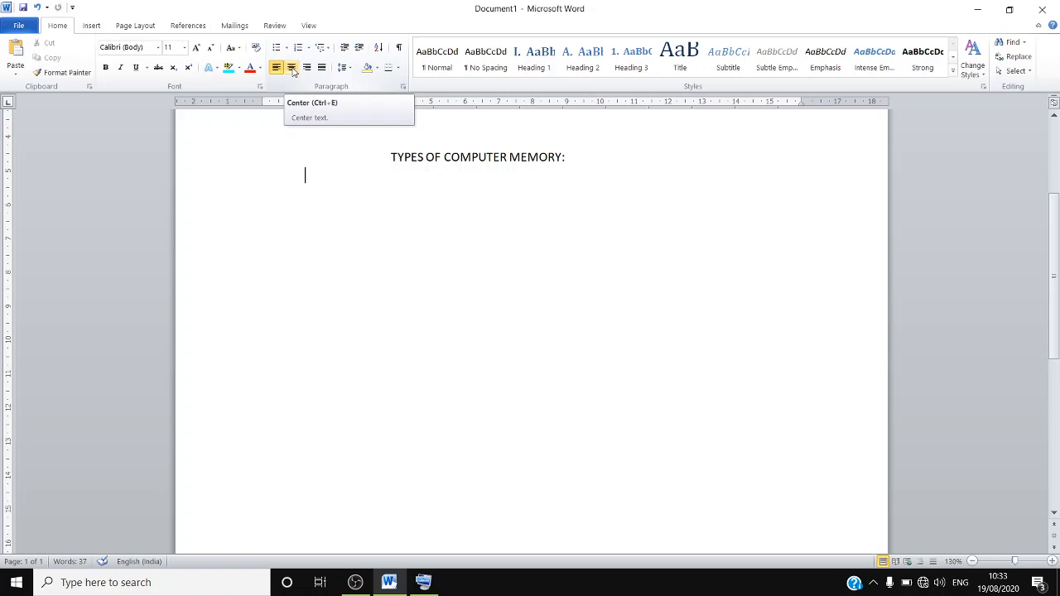
type("=RAN")
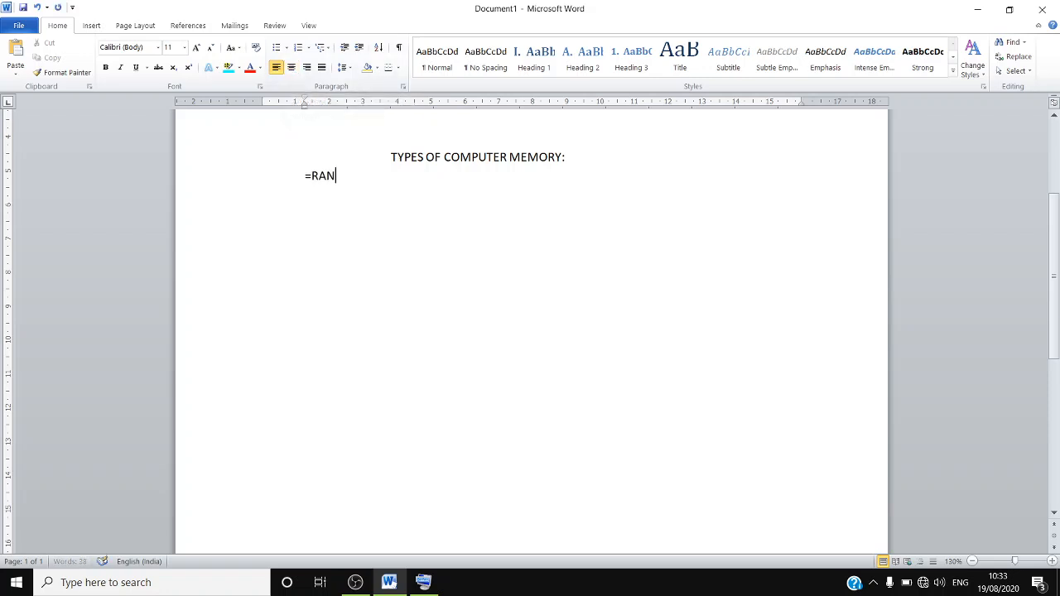
type("D(")
type("5)")
key("Return")
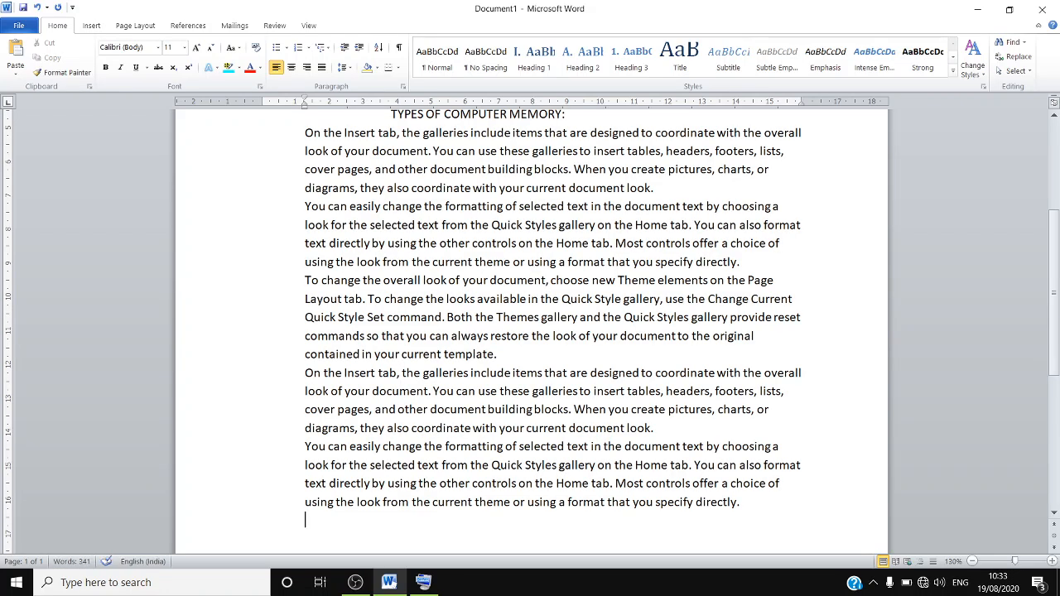
Undo the generated sample text and replace the formula with =RAND(10) to generate ten paragraphs.
key("ctrl+z")
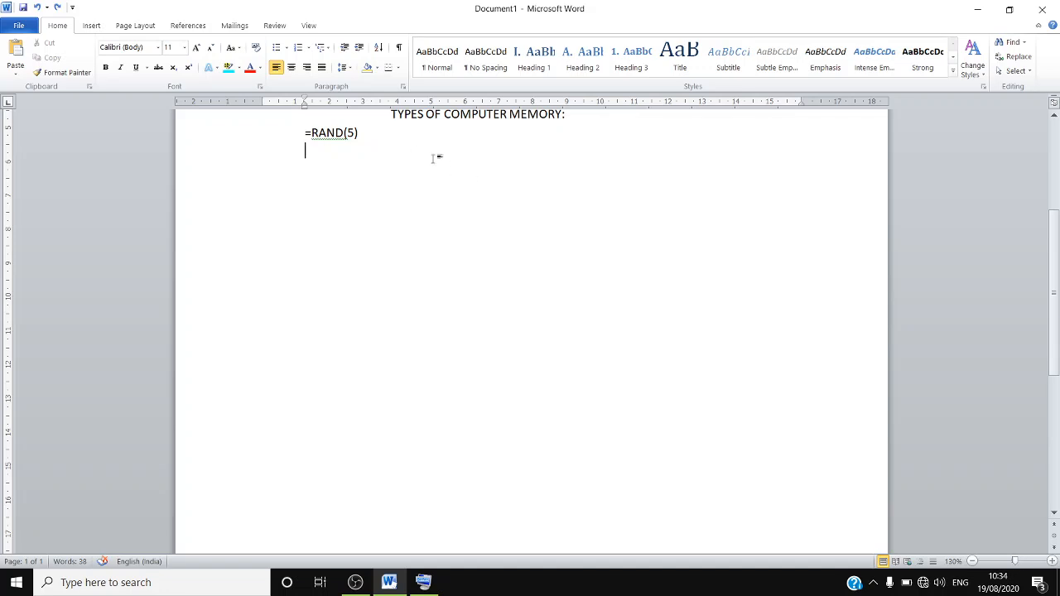
key("shift+Up")
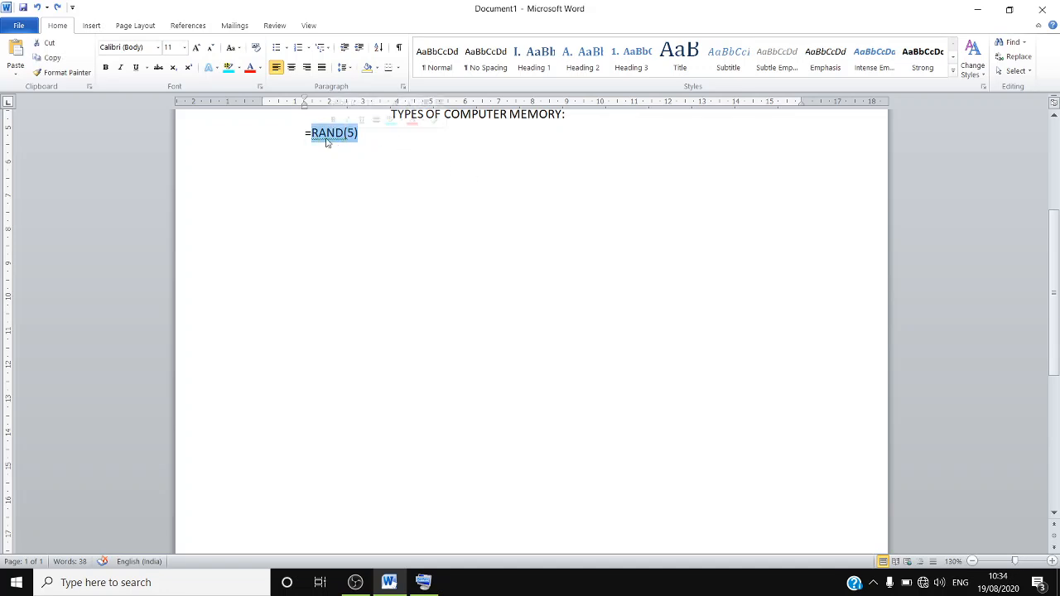
key("BackSpace")
type("=RNAD")
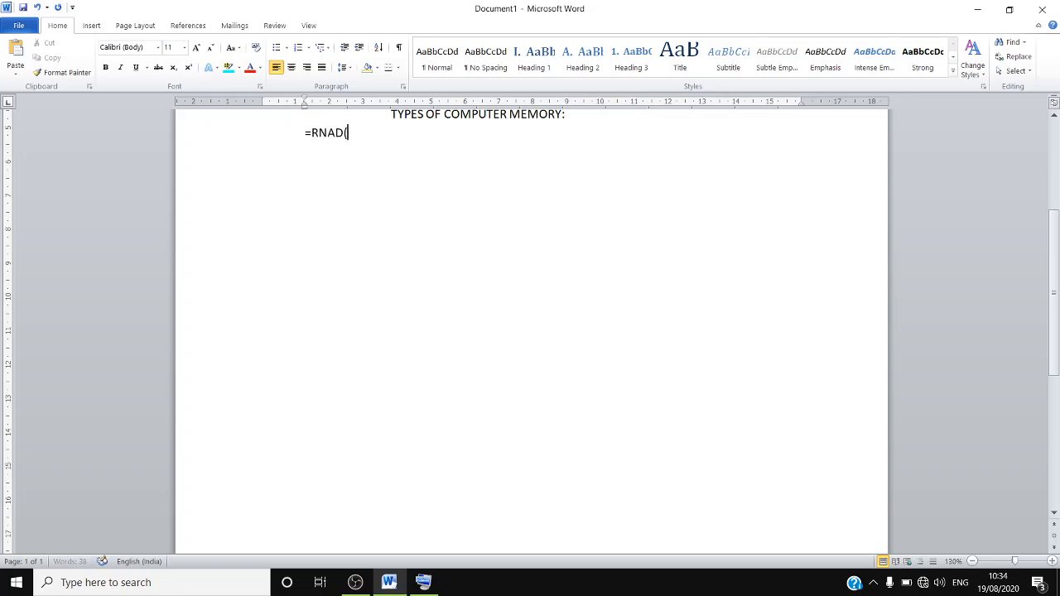
key("BackSpace")
key("BackSpace")
key("BackSpace")
type("AND(10)")
key("Return")
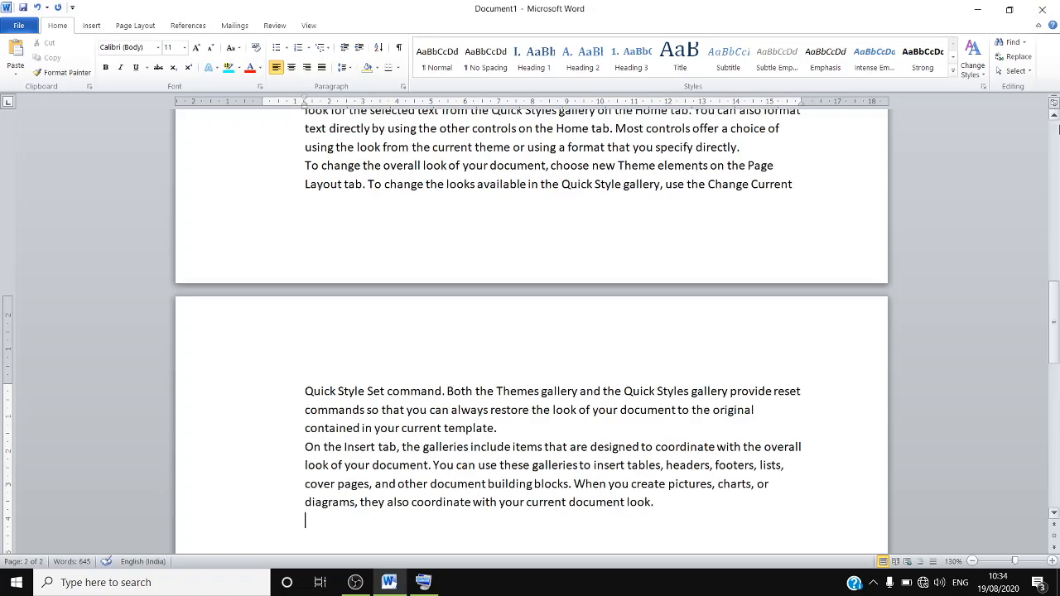
left_click_drag(1057, 300, 1054, 224)
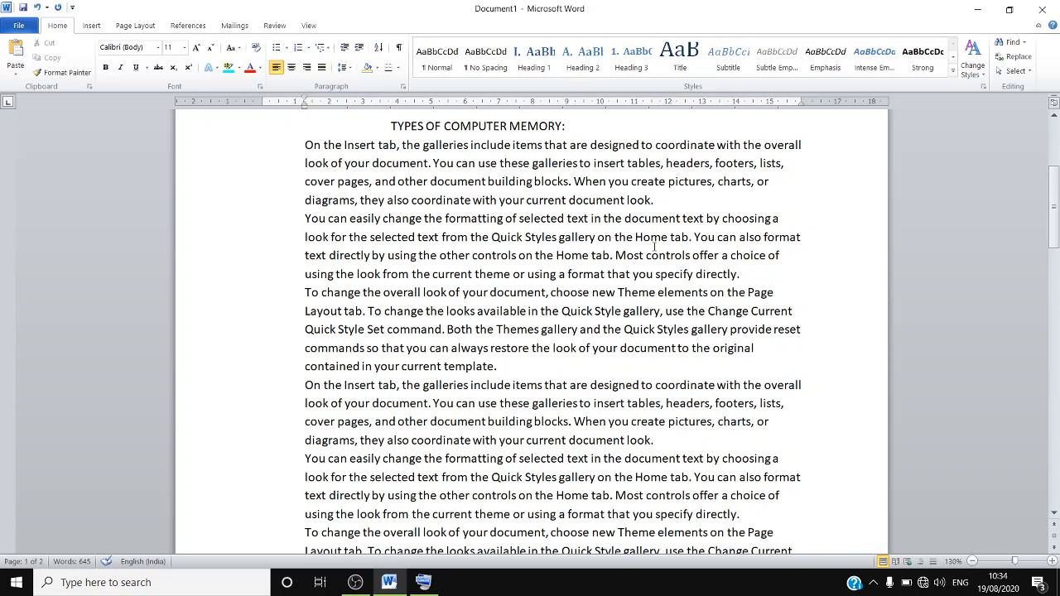
left_click_drag(531, 358, 309, 163)
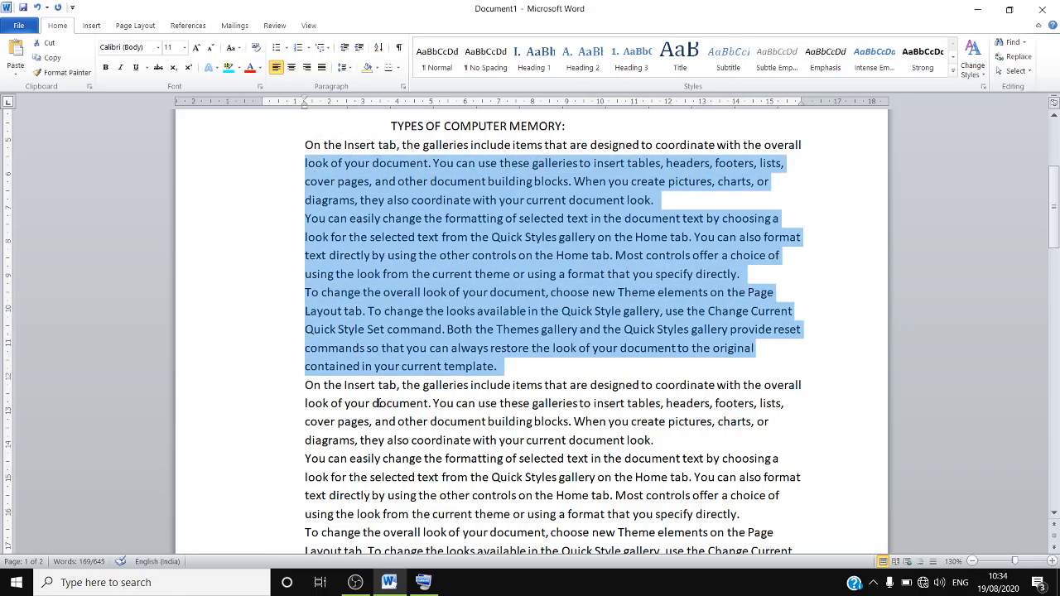
left_click(738, 309)
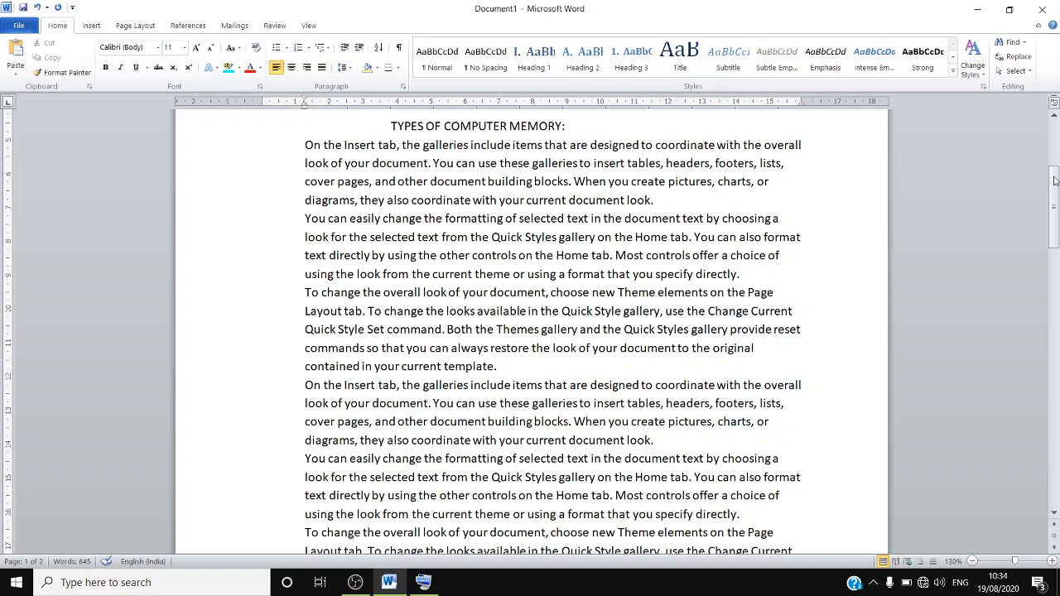
Try centre alignment and right alignment on the first sample paragraph below the title.
left_click_drag(1059, 180, 1059, 172)
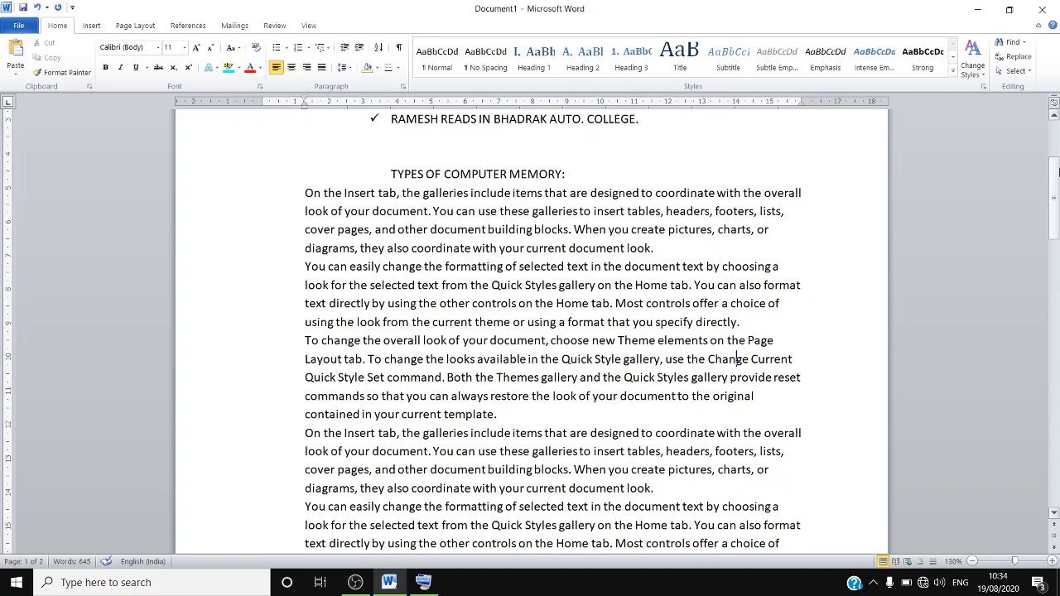
left_click_drag(1059, 173, 1059, 173)
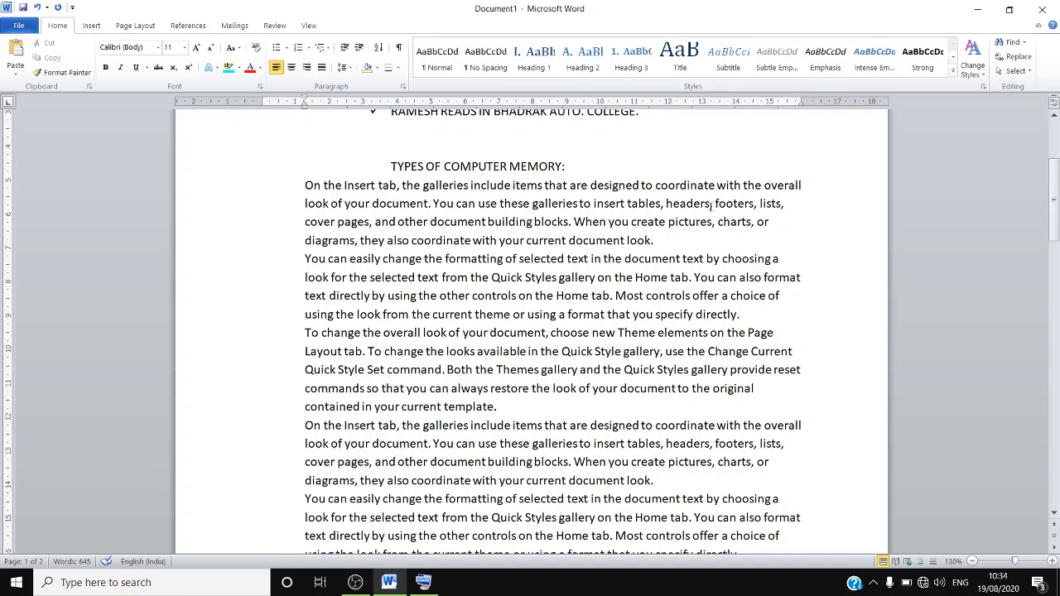
left_click_drag(659, 251, 305, 186)
left_click(671, 245)
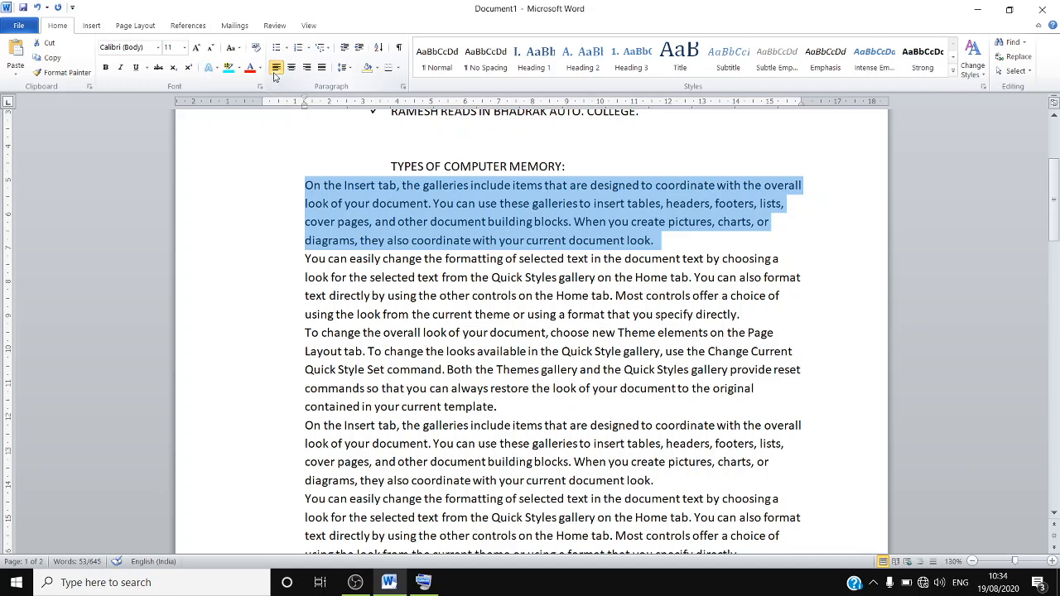
left_click(291, 68)
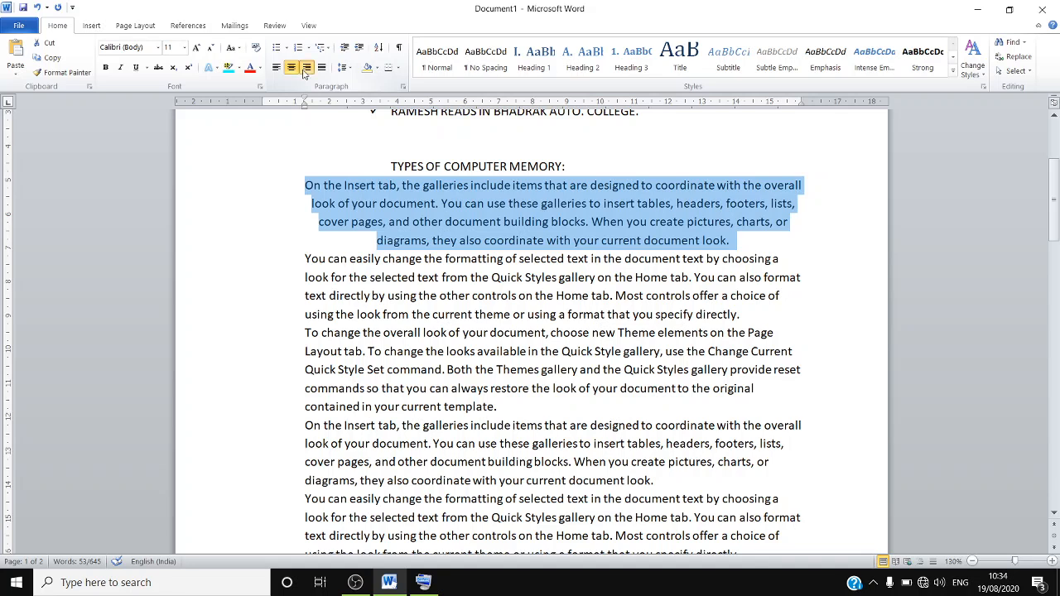
left_click(305, 69)
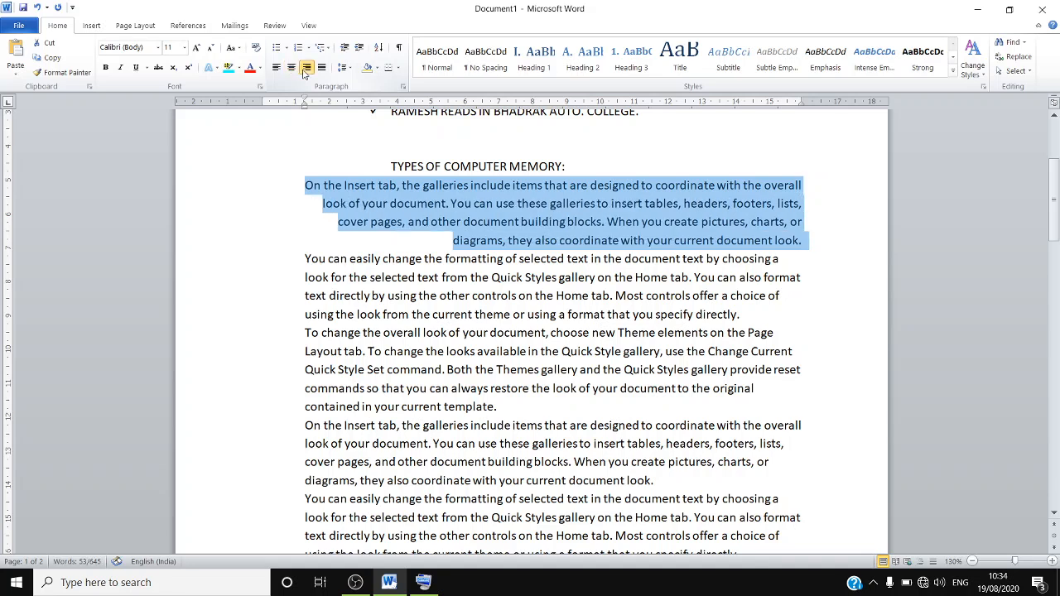
Try centre and right alignment on the title TYPES OF COMPUTER MEMORY: and return it to left alignment.
left_click(615, 158)
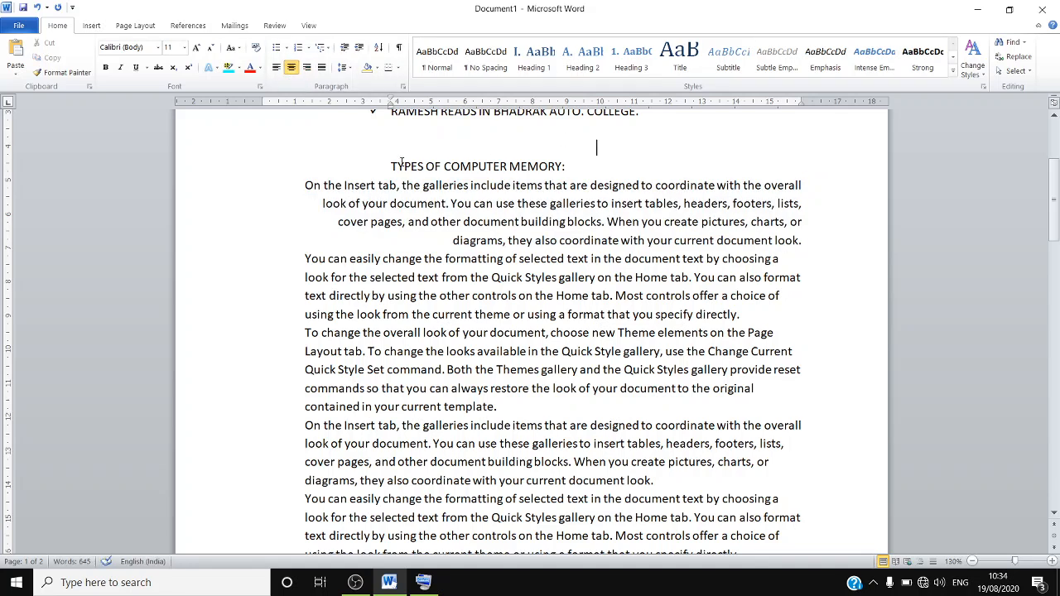
left_click_drag(386, 166, 574, 167)
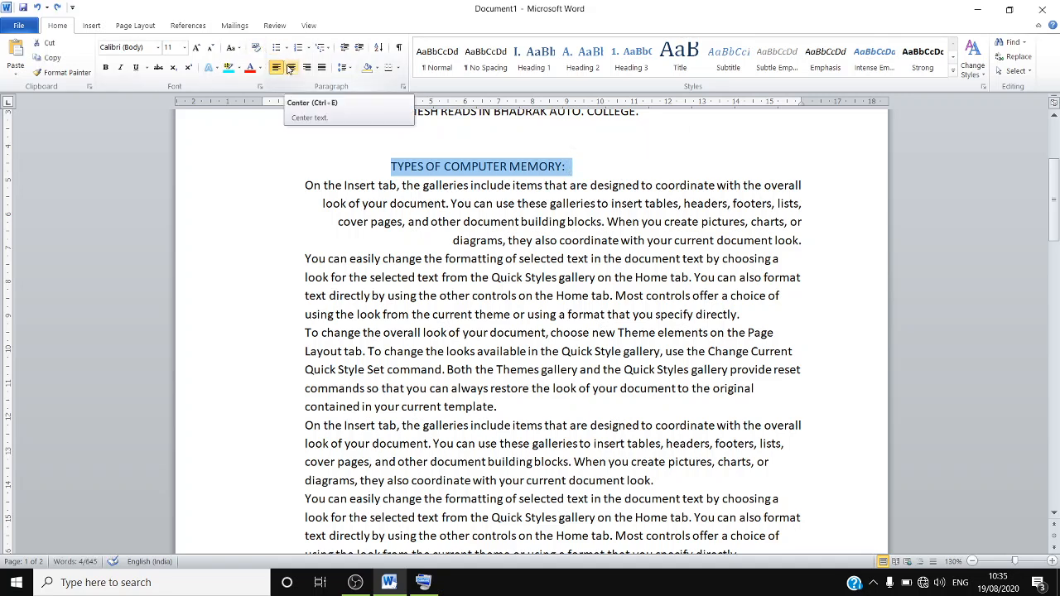
left_click(290, 68)
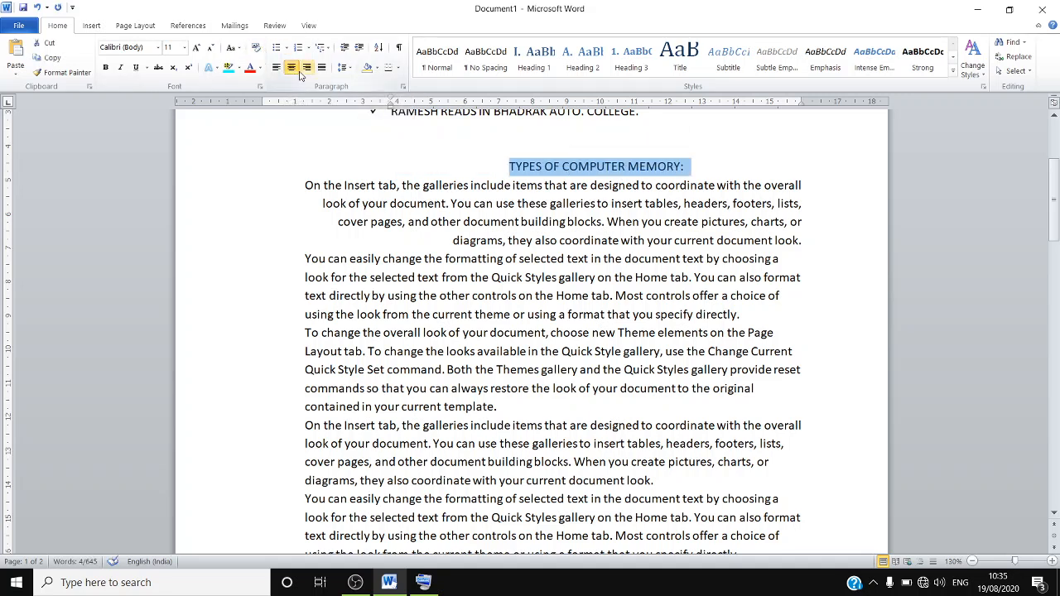
left_click(306, 68)
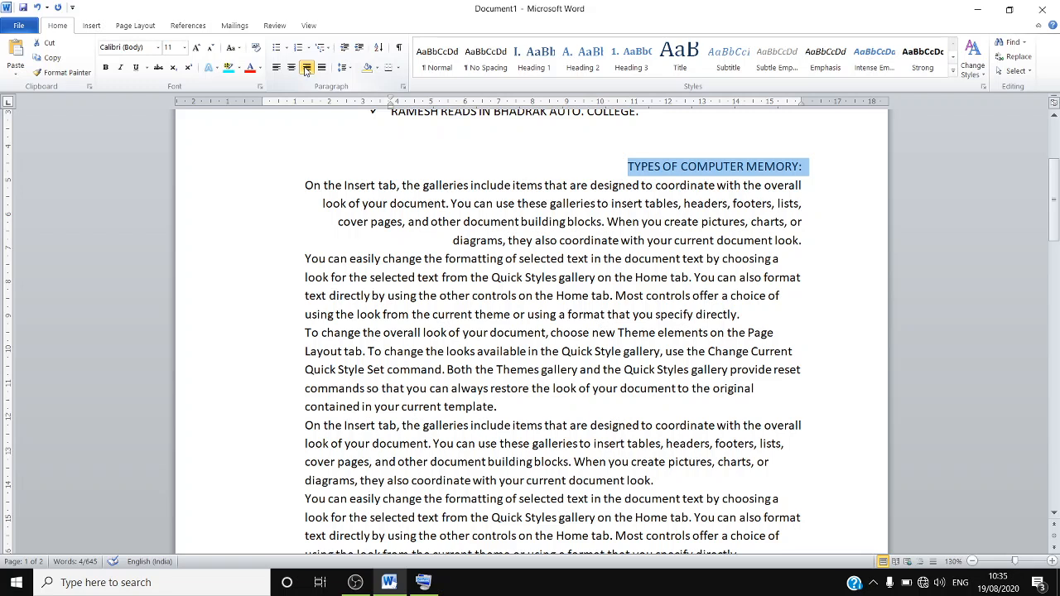
left_click(291, 68)
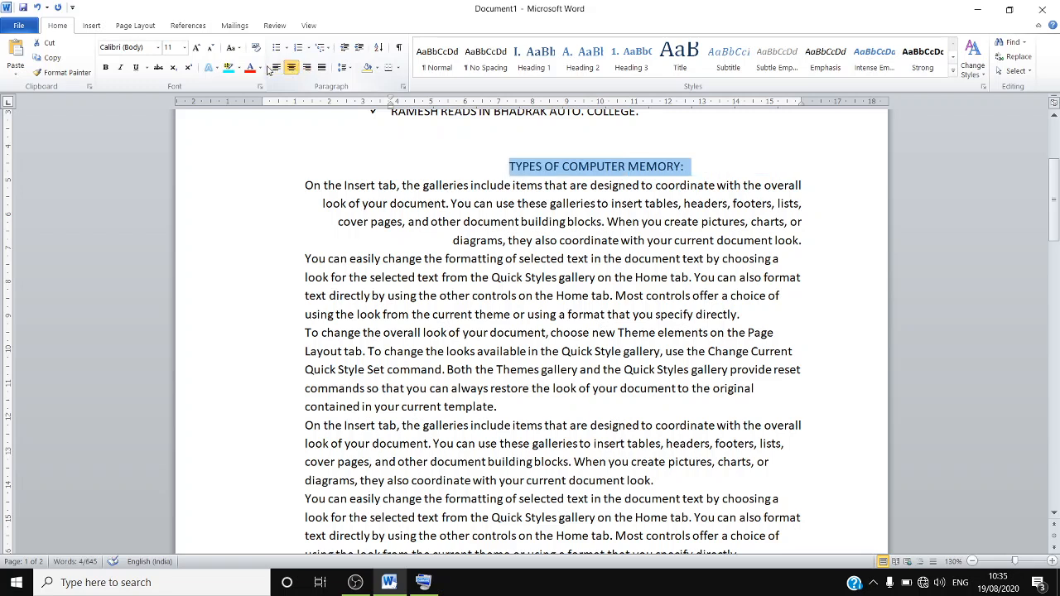
left_click(276, 68)
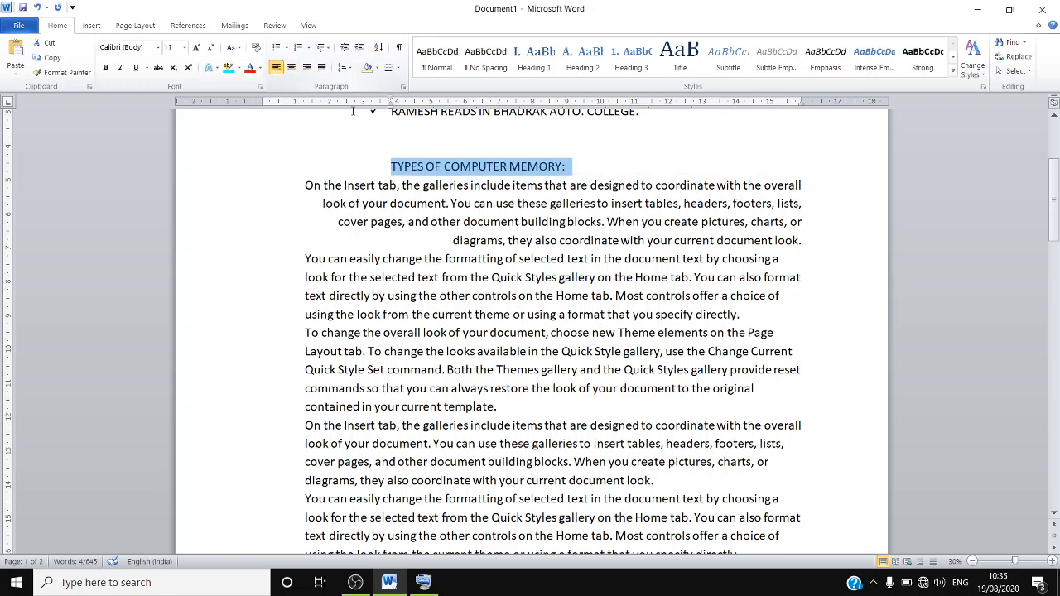
left_click(382, 138)
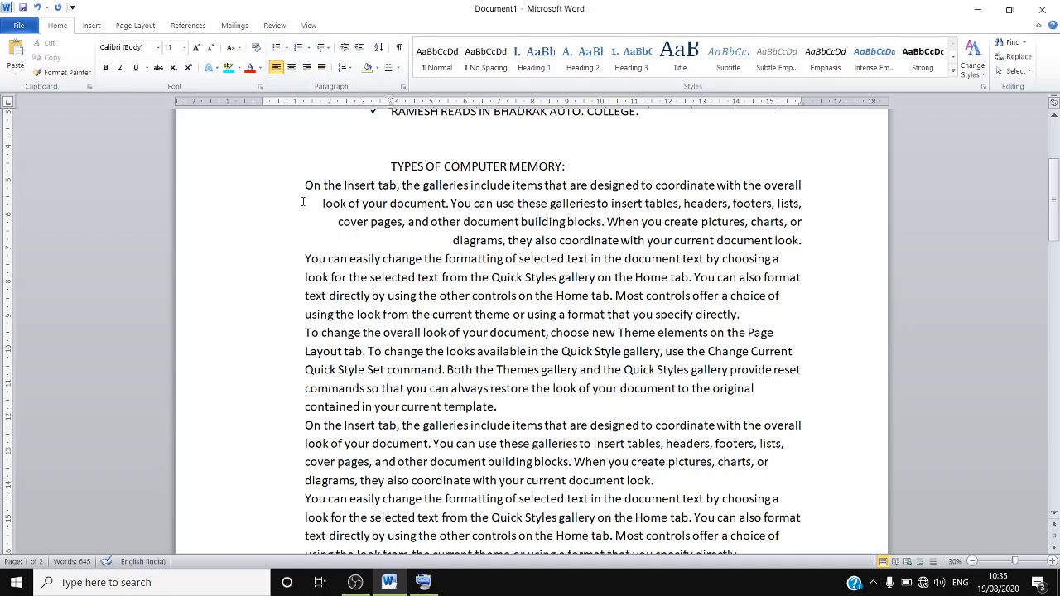
Justify the second and third sample paragraphs.
left_click_drag(306, 260, 782, 296)
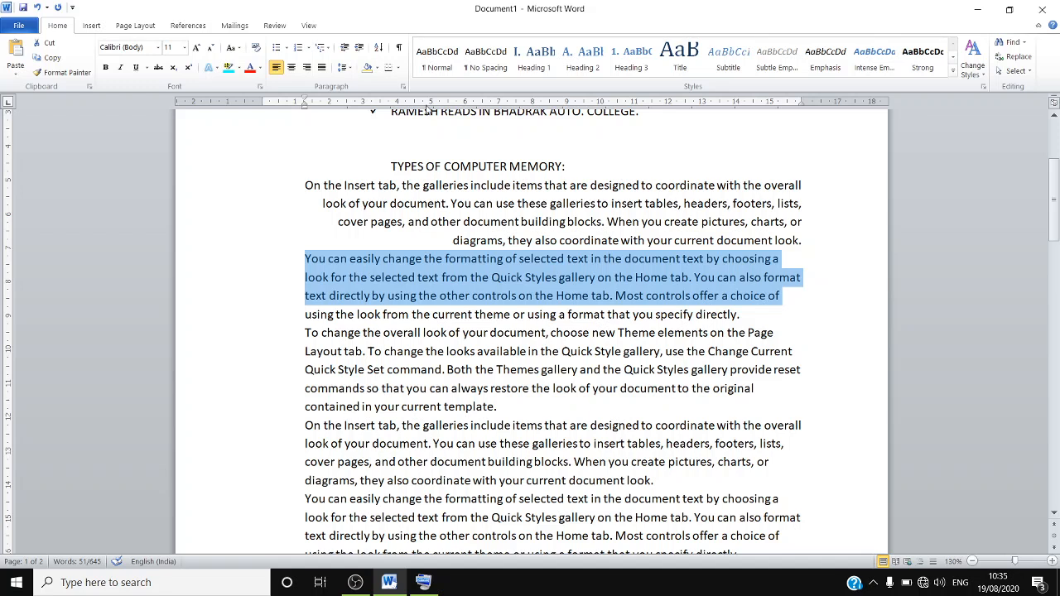
left_click(321, 67)
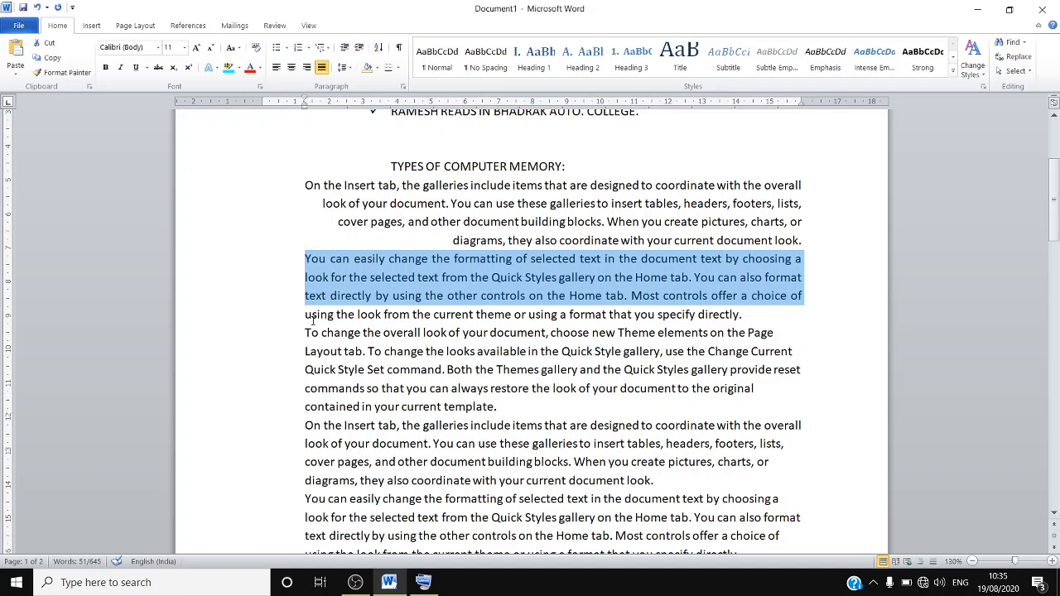
left_click_drag(307, 332, 683, 406)
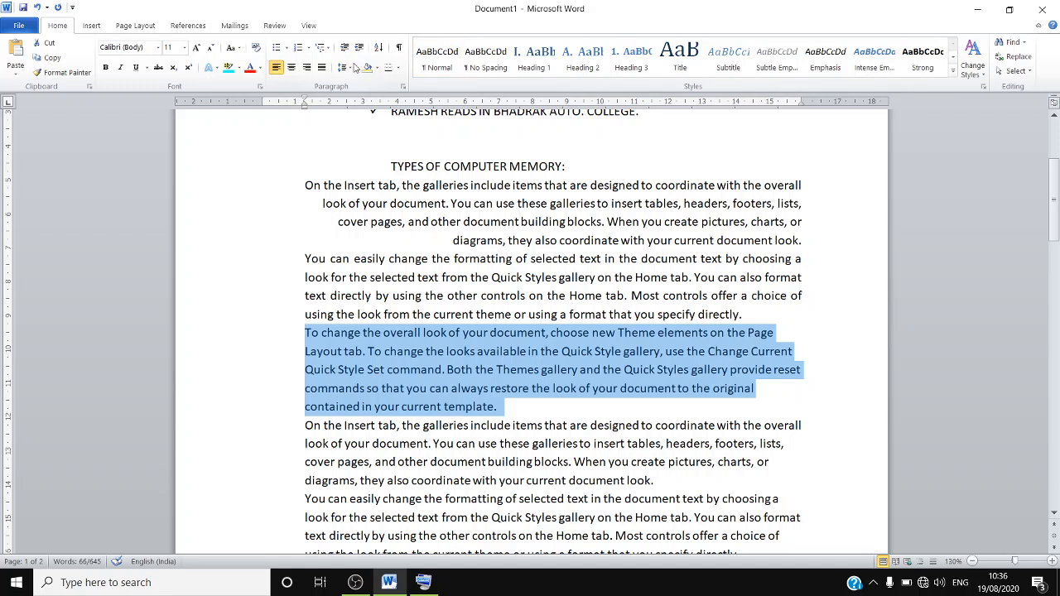
left_click(327, 70)
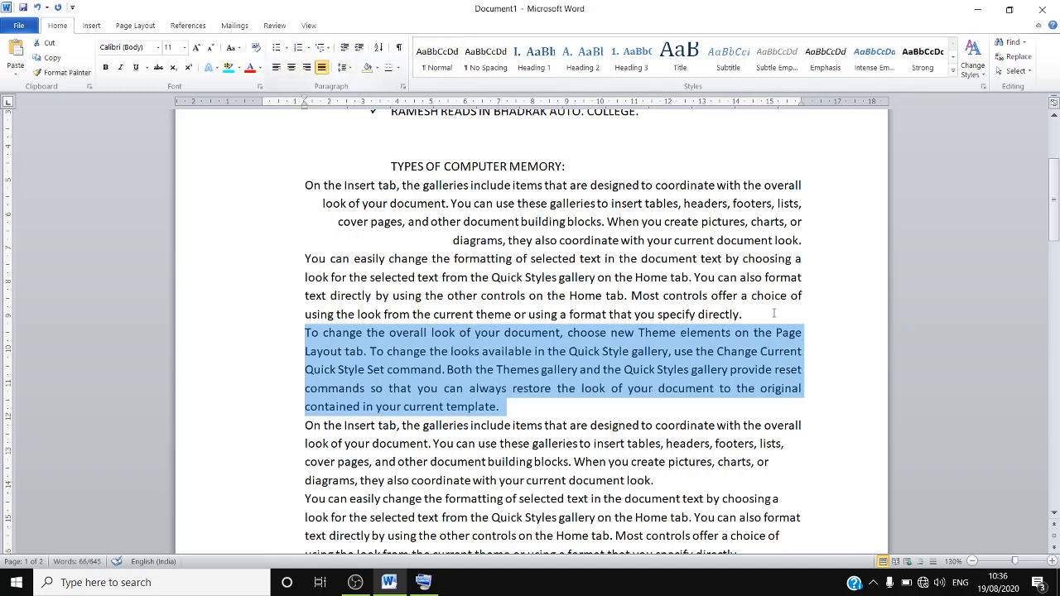
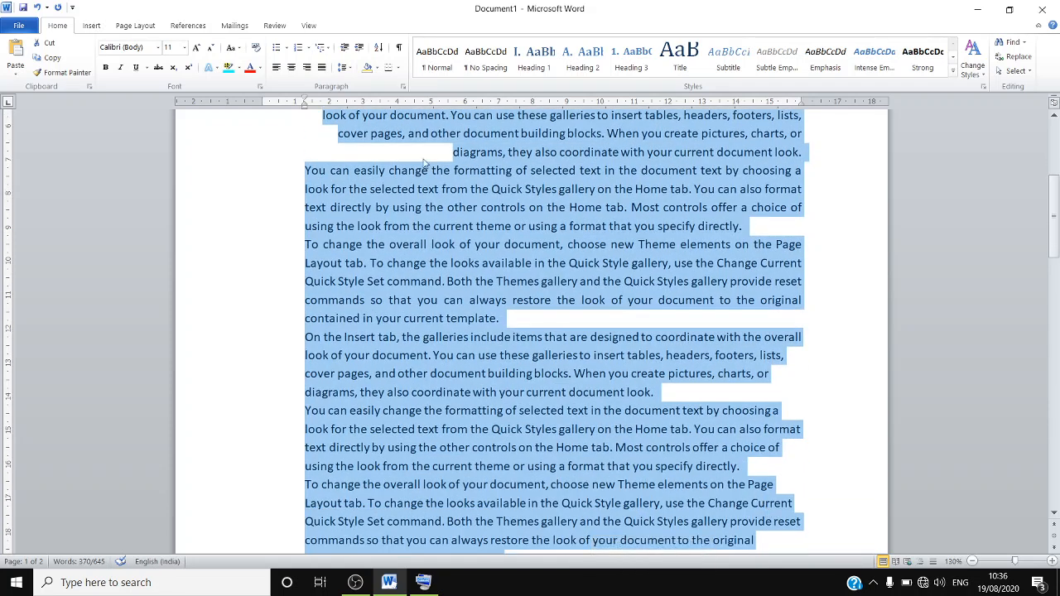
Justify the first six paragraphs of the sample text together.
left_click(327, 71)
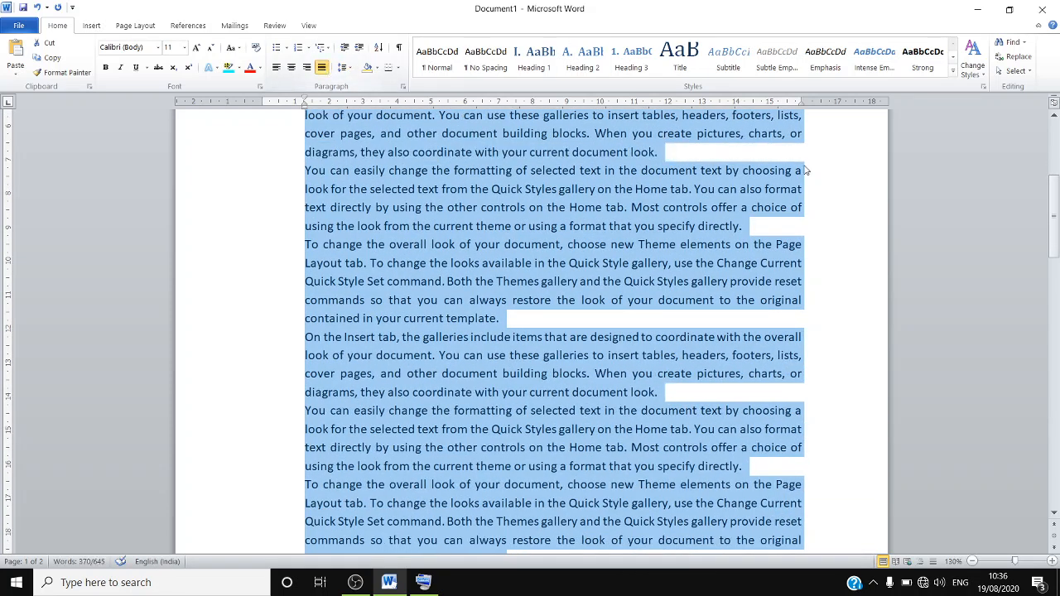
left_click(805, 242)
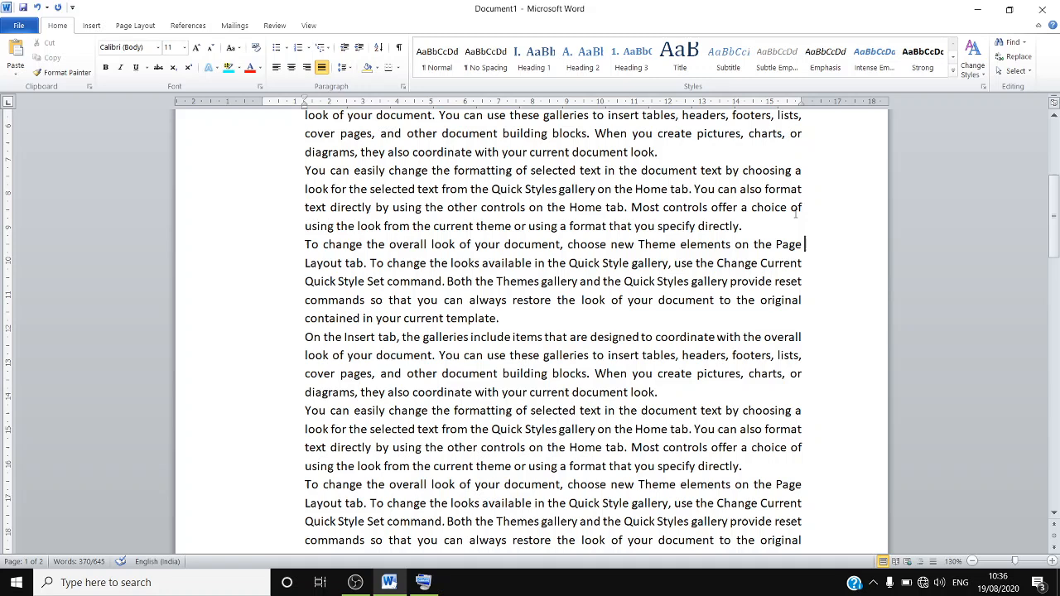
left_click(776, 170)
left_click(760, 150)
Set the line spacing of the first sample paragraph to 2.5.
left_click_drag(1054, 207, 1053, 169)
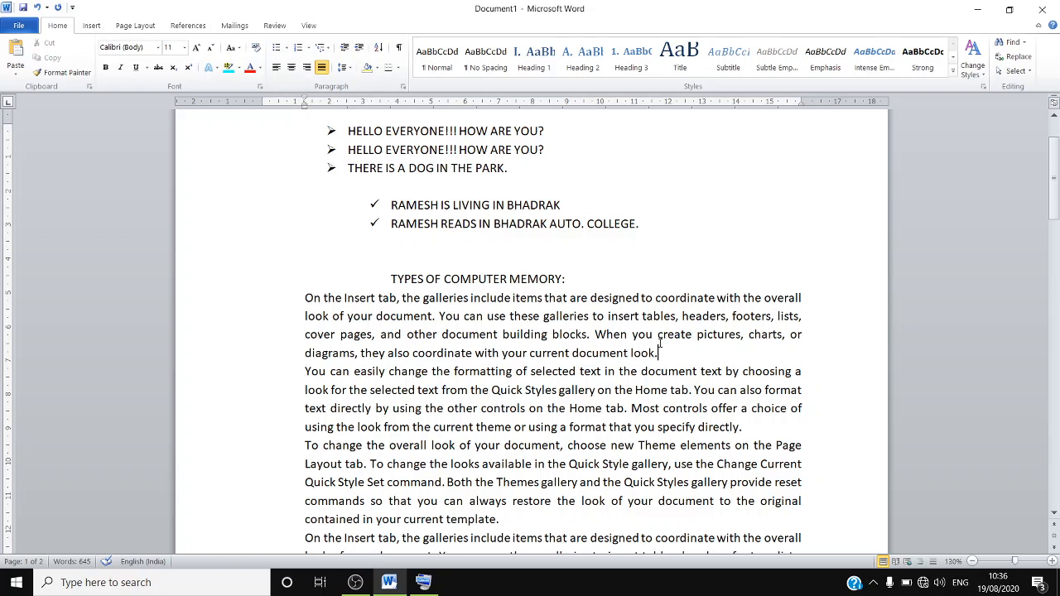
left_click_drag(668, 353, 308, 305)
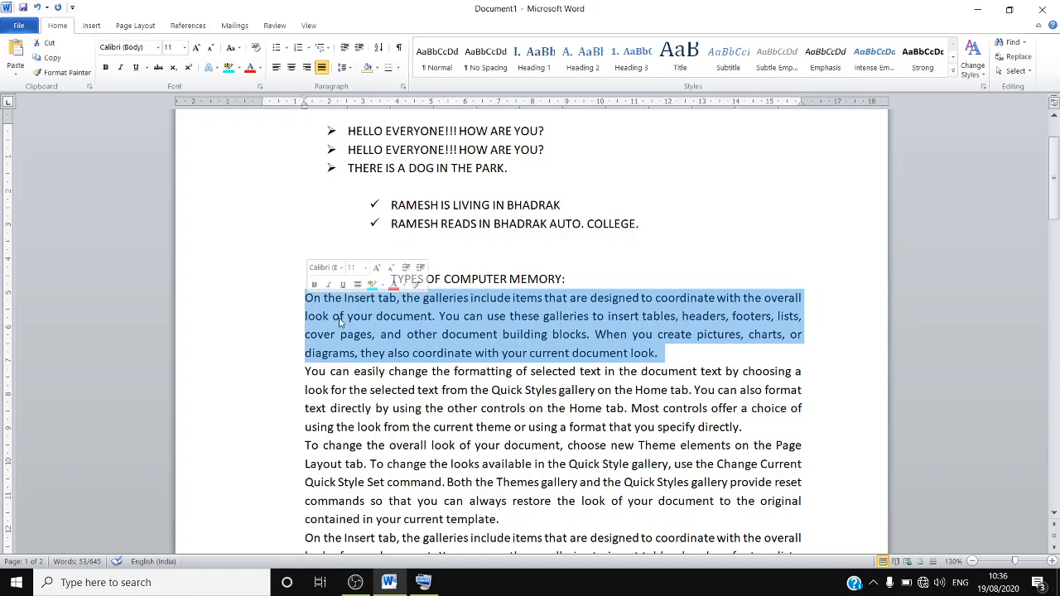
left_click(342, 67)
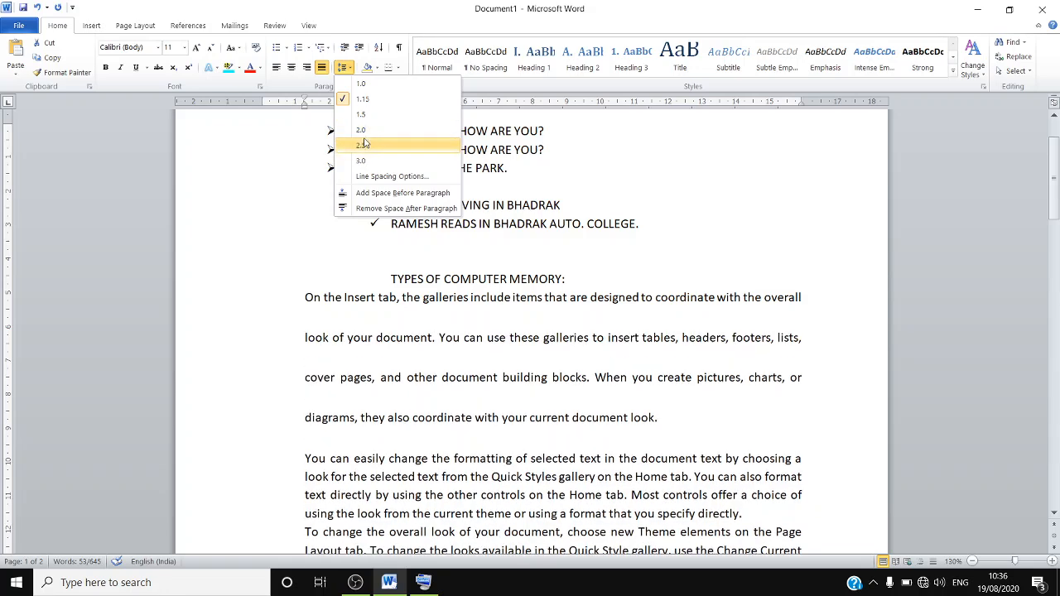
left_click(364, 147)
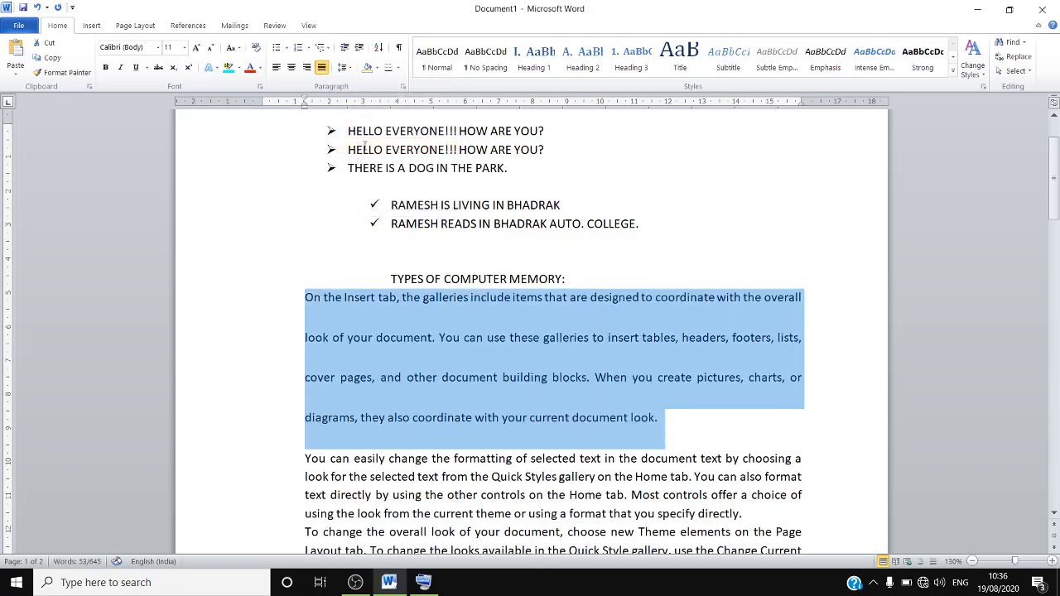
left_click(436, 338)
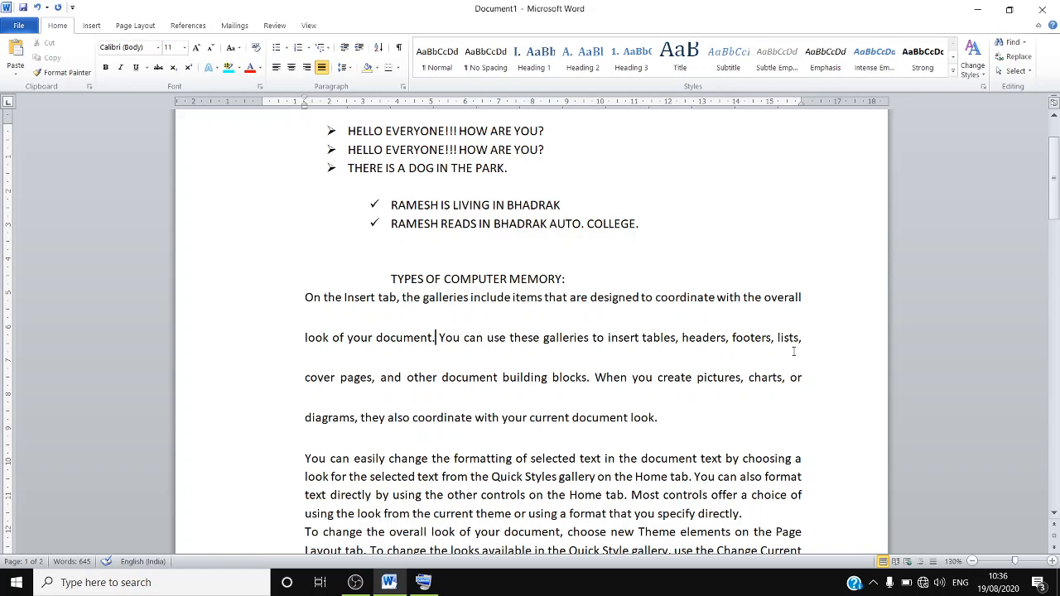
left_click_drag(810, 334, 303, 298)
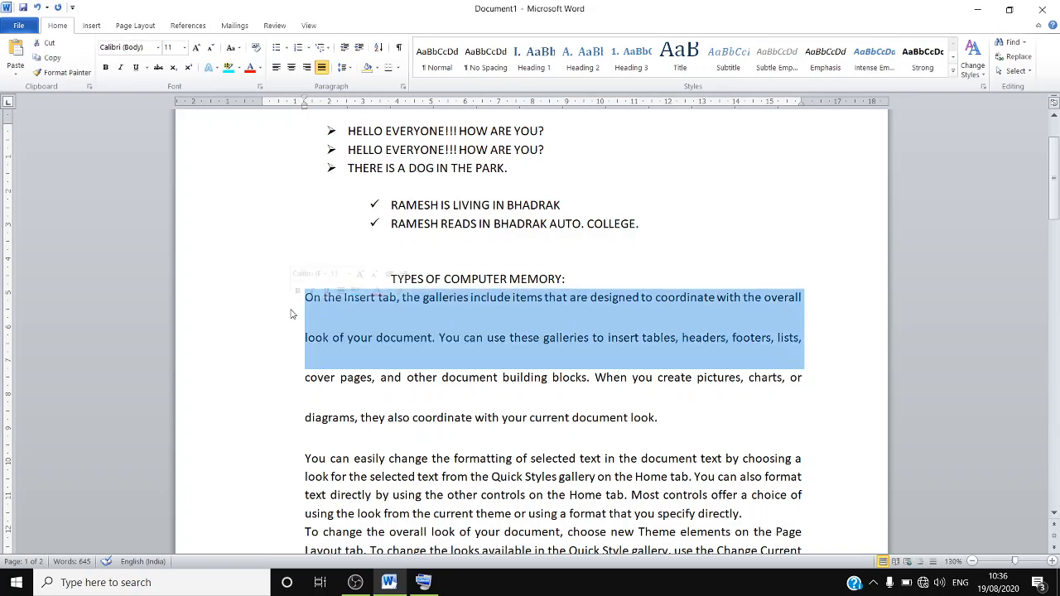
left_click(346, 70)
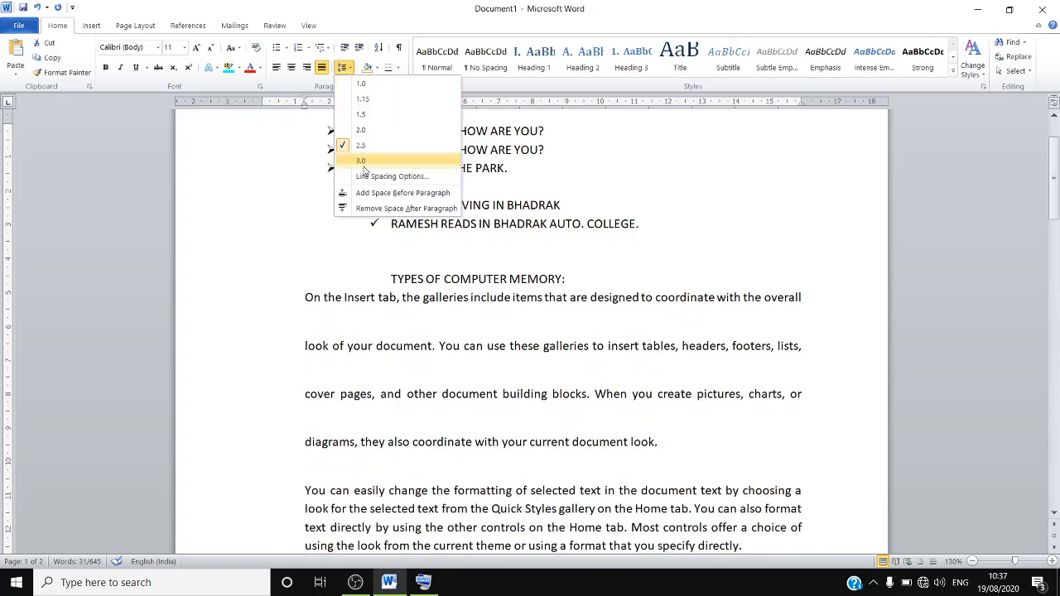
left_click(708, 393)
left_click(706, 404)
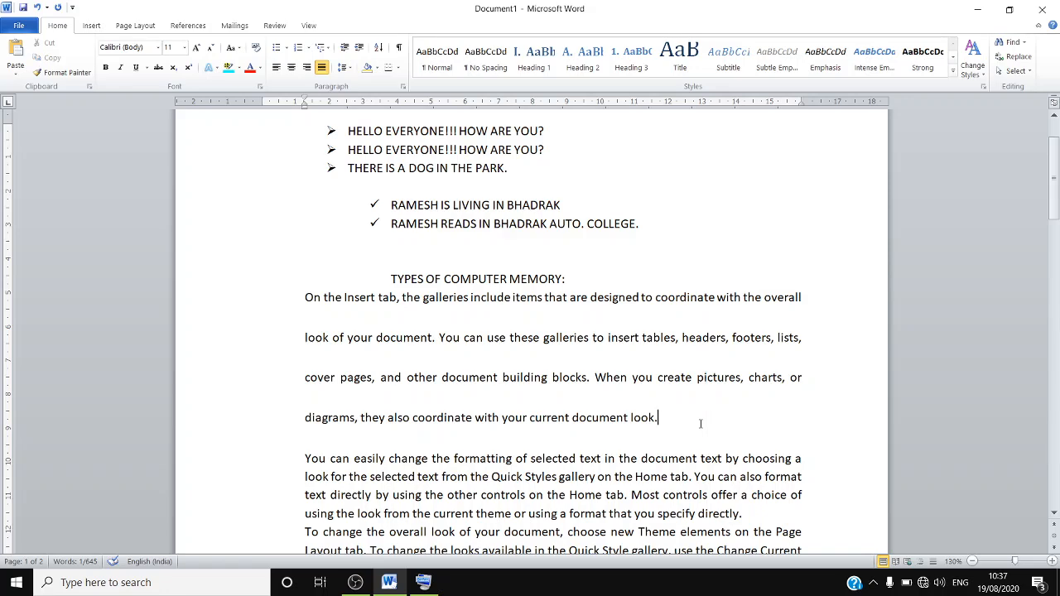
Set the line spacing of the whole first sample paragraph to 1.15.
left_click_drag(675, 421, 305, 298)
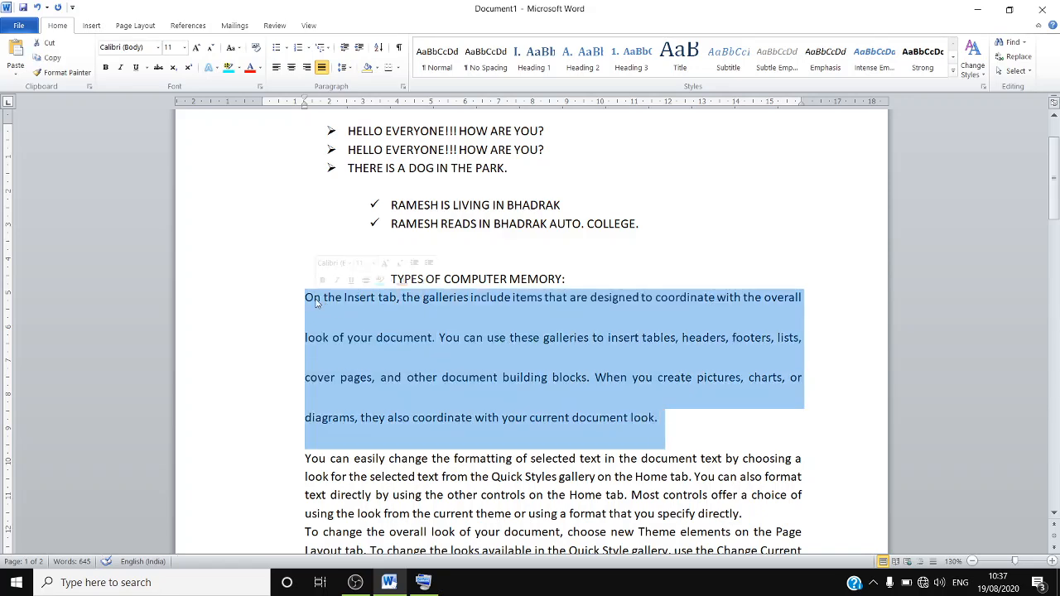
left_click(342, 67)
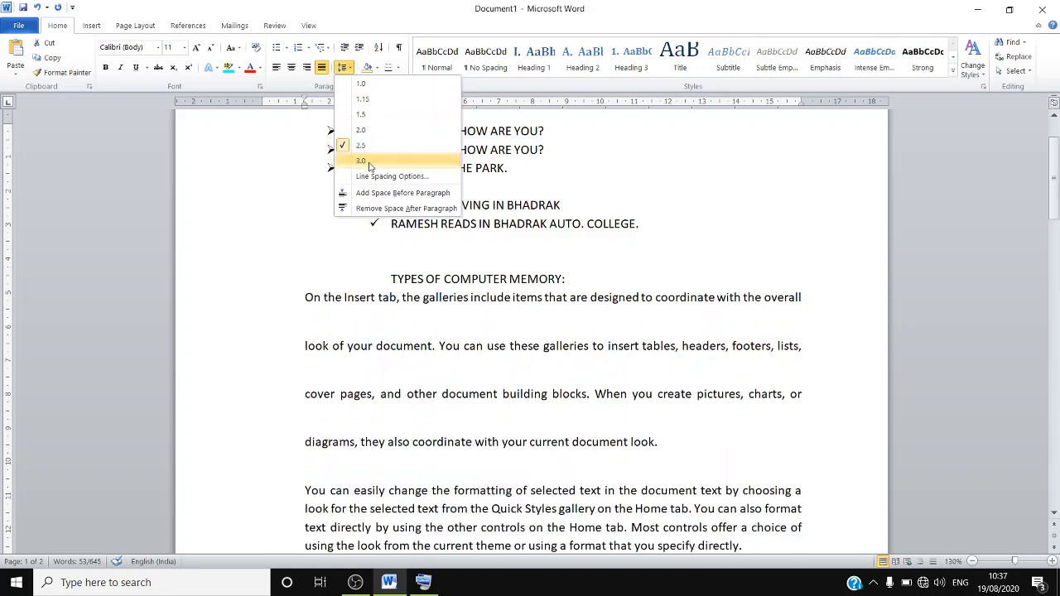
left_click(363, 98)
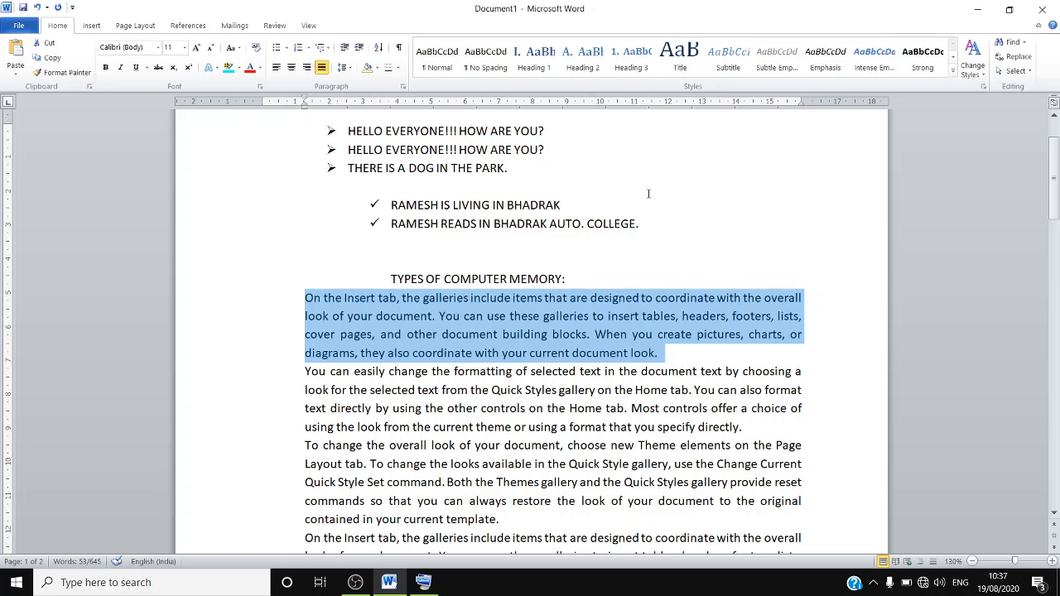
Set the line spacing of the first check-marked list item to 2.5.
left_click_drag(1057, 206, 1057, 196)
left_click(575, 287)
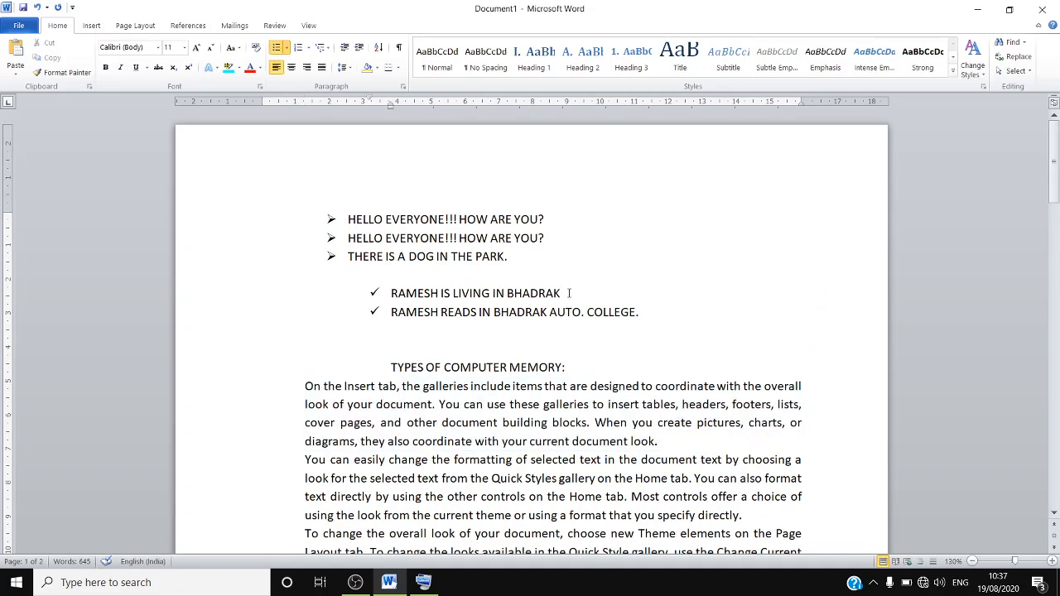
left_click(343, 67)
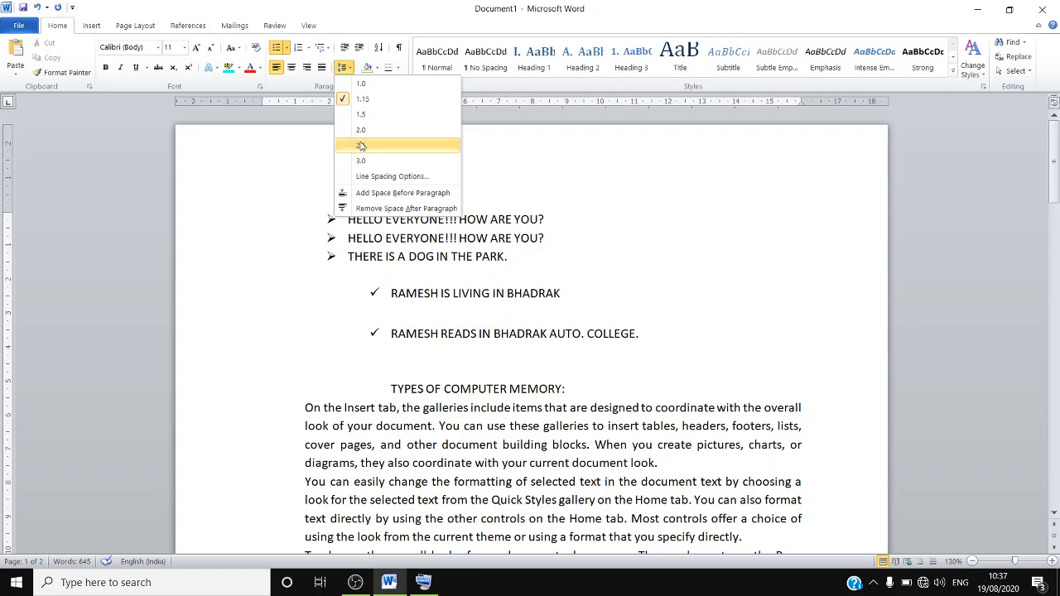
left_click(361, 145)
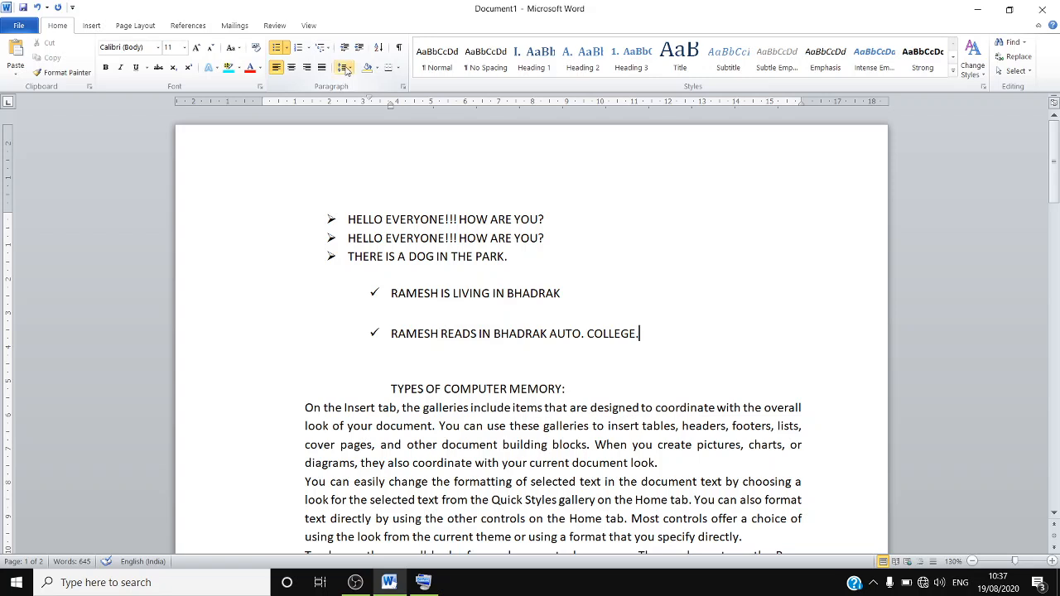
left_click(343, 67)
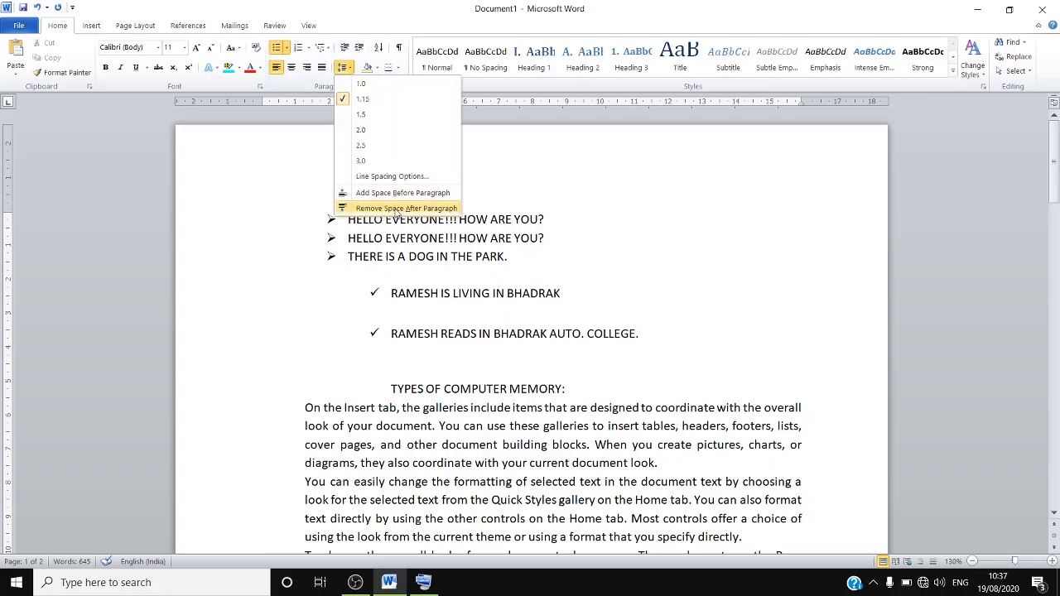
left_click(586, 301)
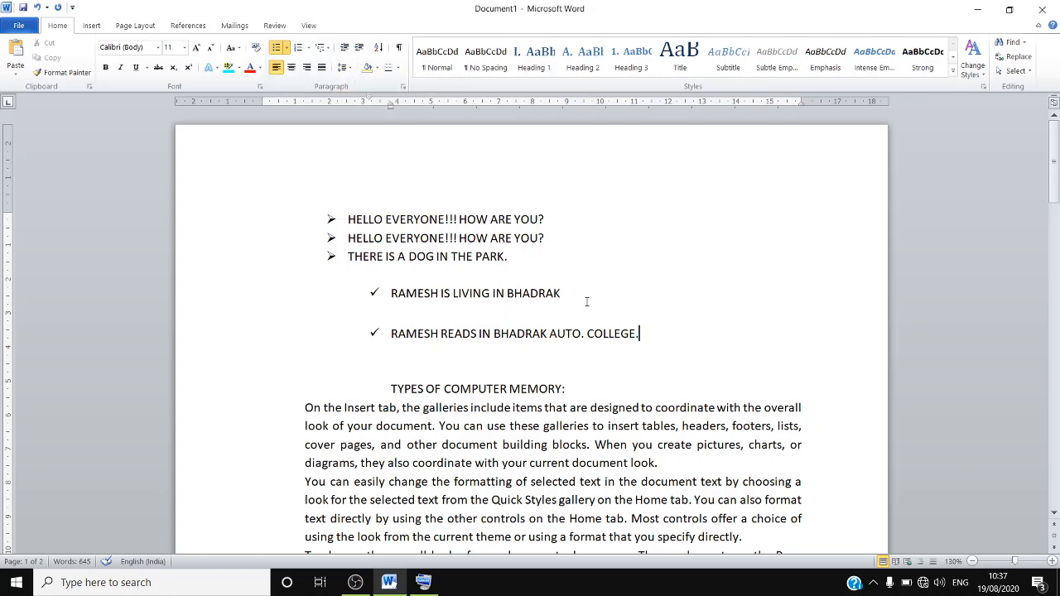
Remove the space after the first check-marked list item and re-create the paragraph break before the second one.
left_click(344, 67)
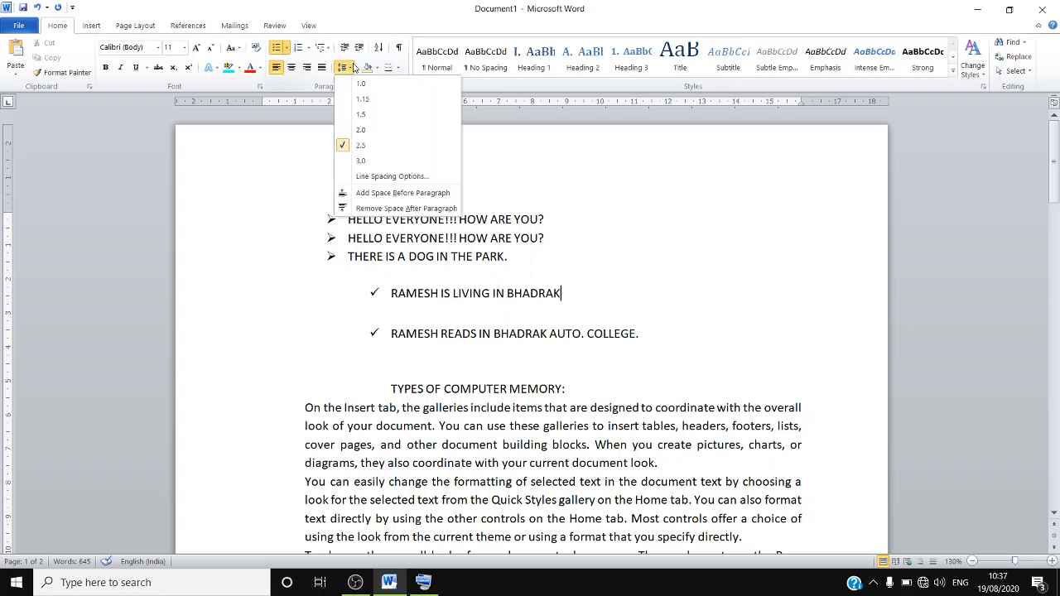
left_click(383, 209)
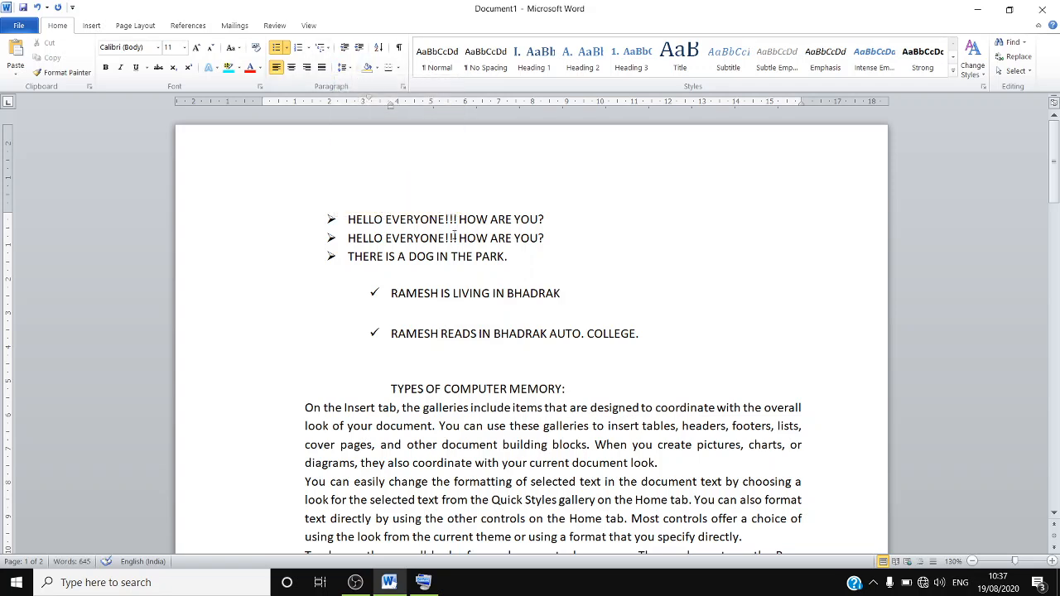
key("Delete")
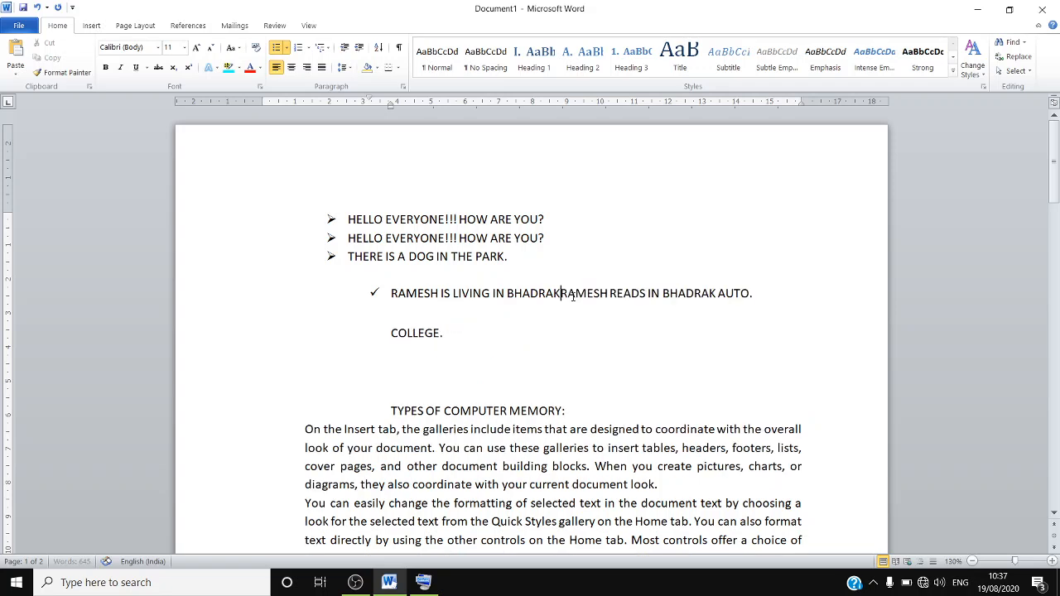
key("Return")
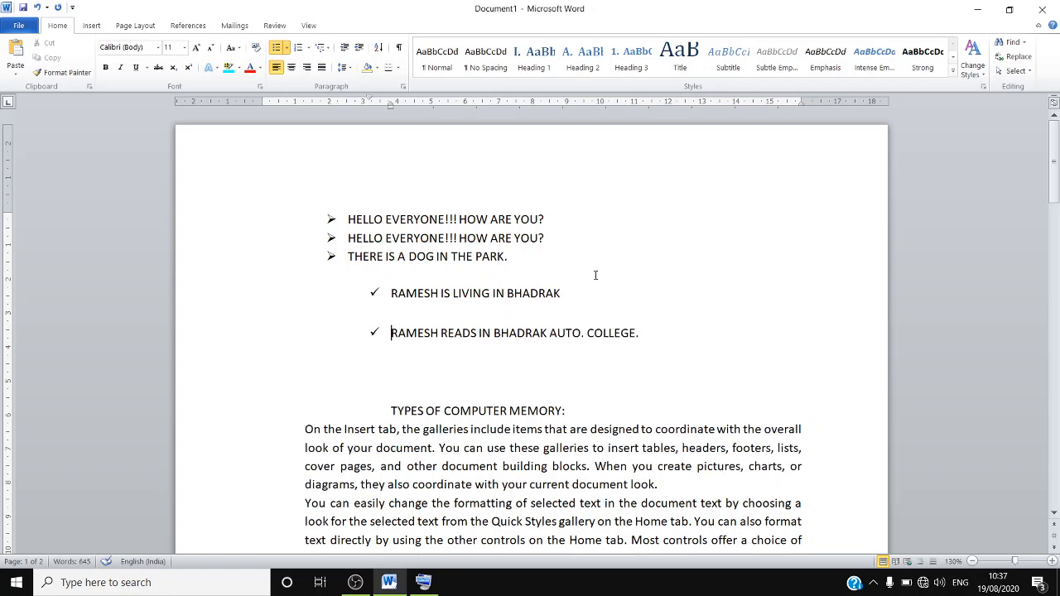
Reduce the line spacing of the first check-marked list item.
left_click(348, 273)
left_click(562, 293)
left_click(345, 68)
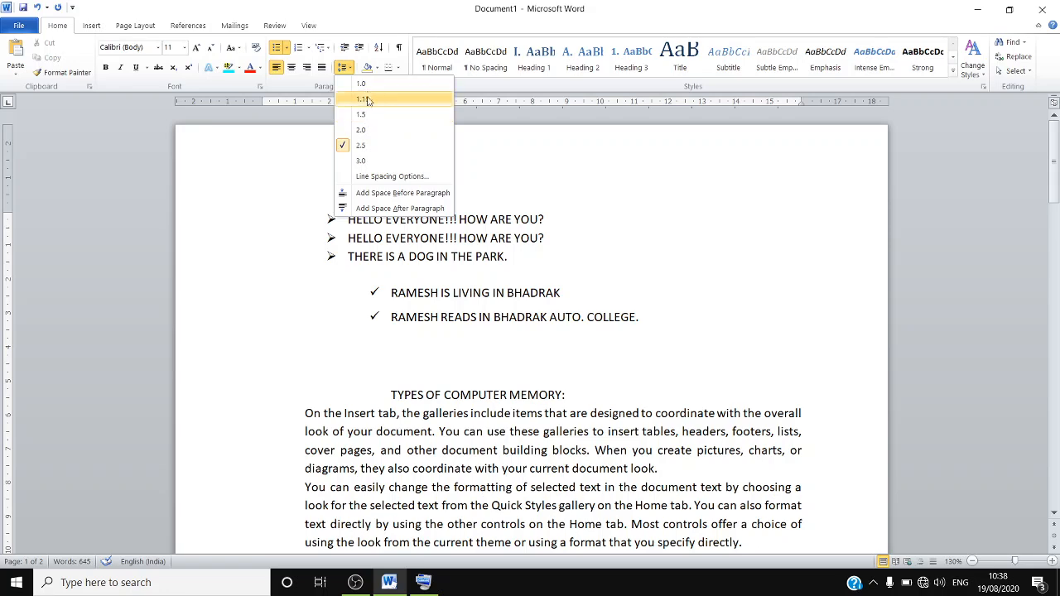
left_click(368, 100)
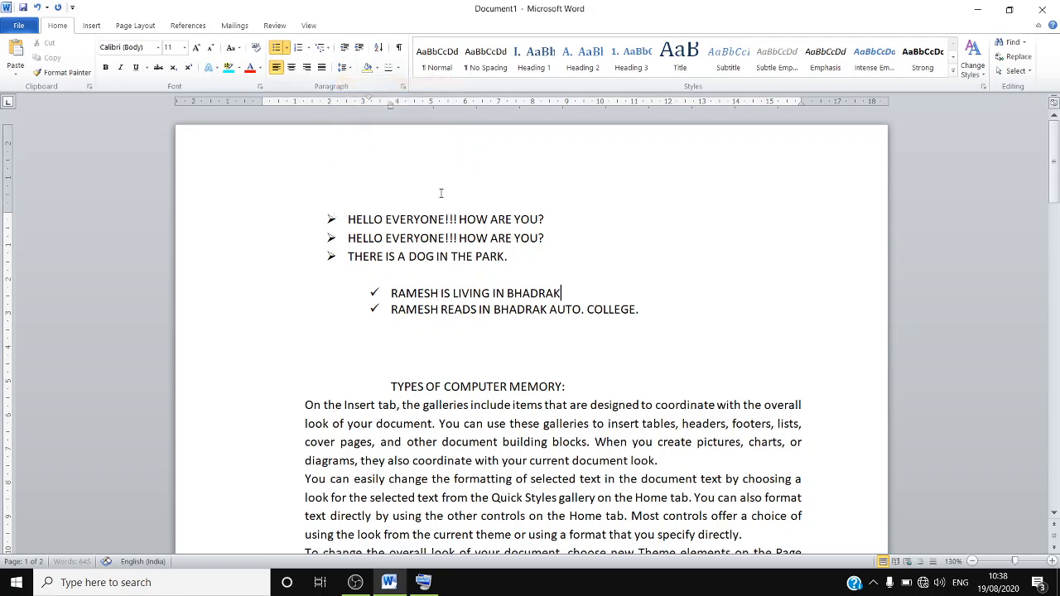
Set the line spacing of both check-marked list items together to 3.0.
left_click(341, 68)
left_click(639, 313)
left_click_drag(640, 314, 352, 276)
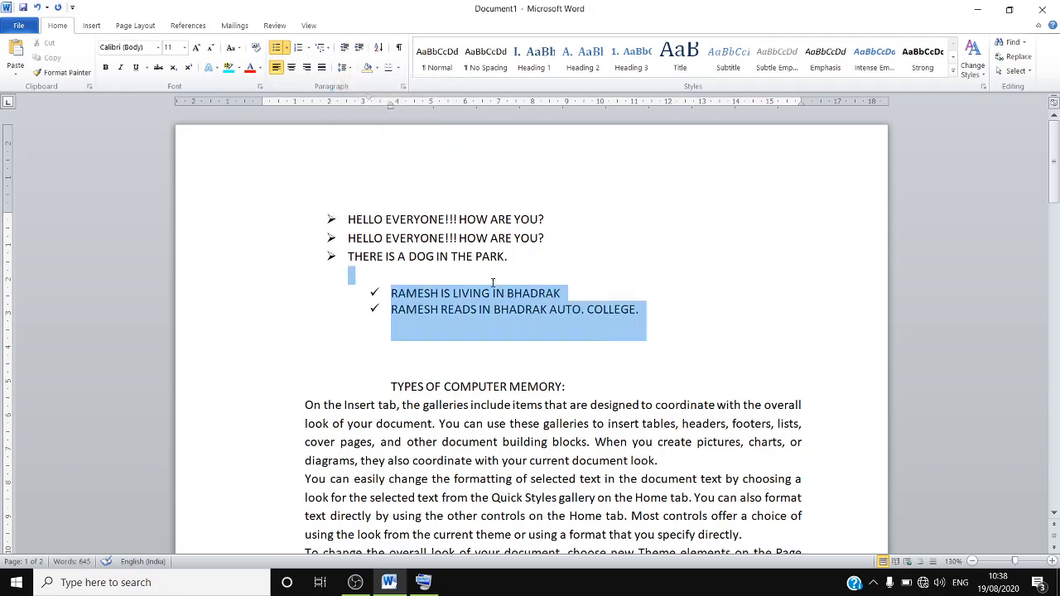
left_click(340, 68)
left_click(351, 161)
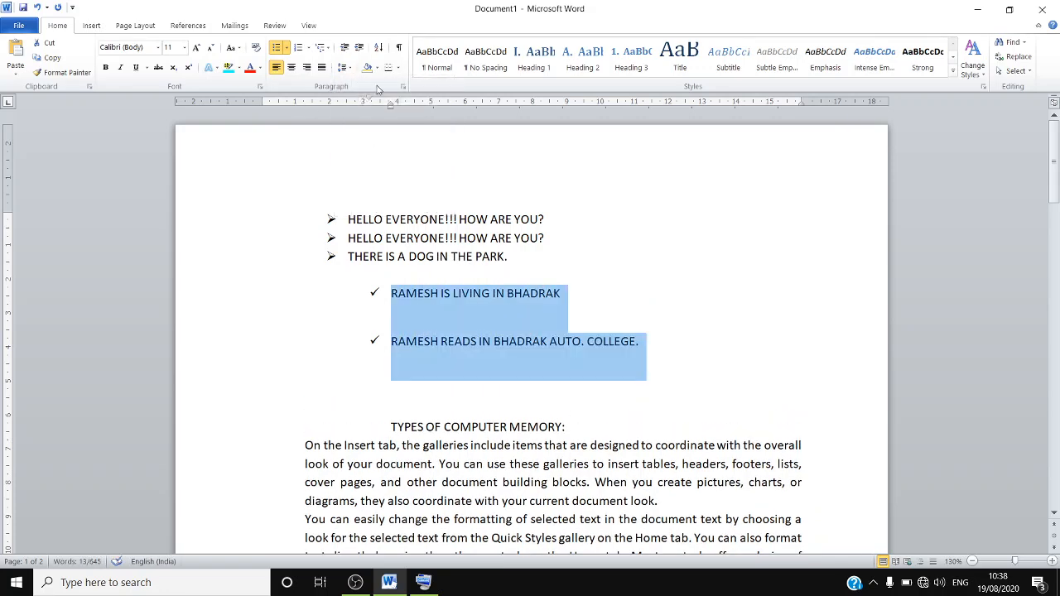
Change the line spacing of both check-marked list items to 1.5 and finally to 1.0.
left_click(341, 68)
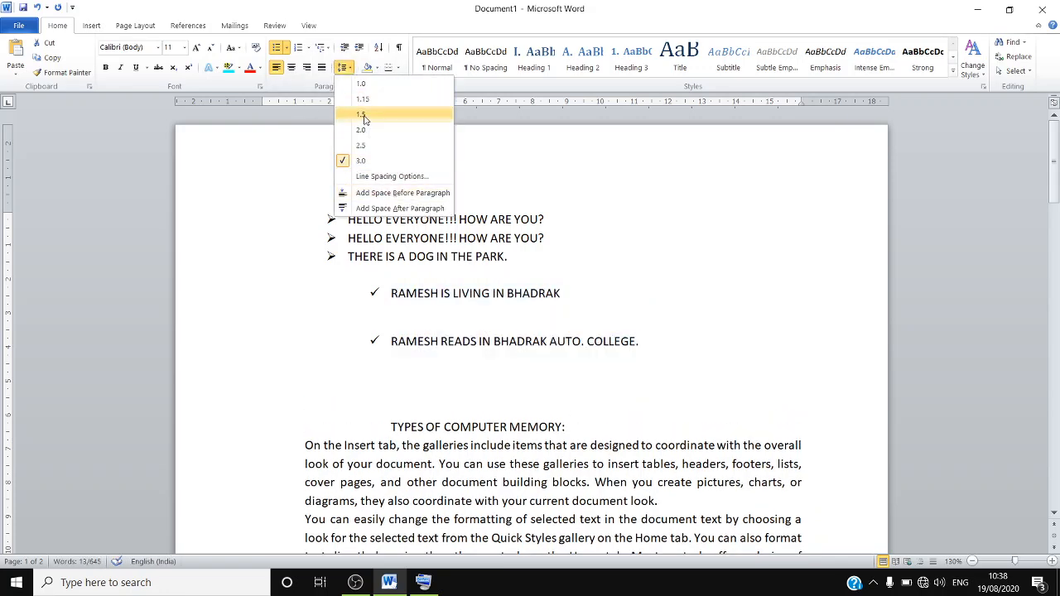
left_click(364, 116)
left_click(341, 68)
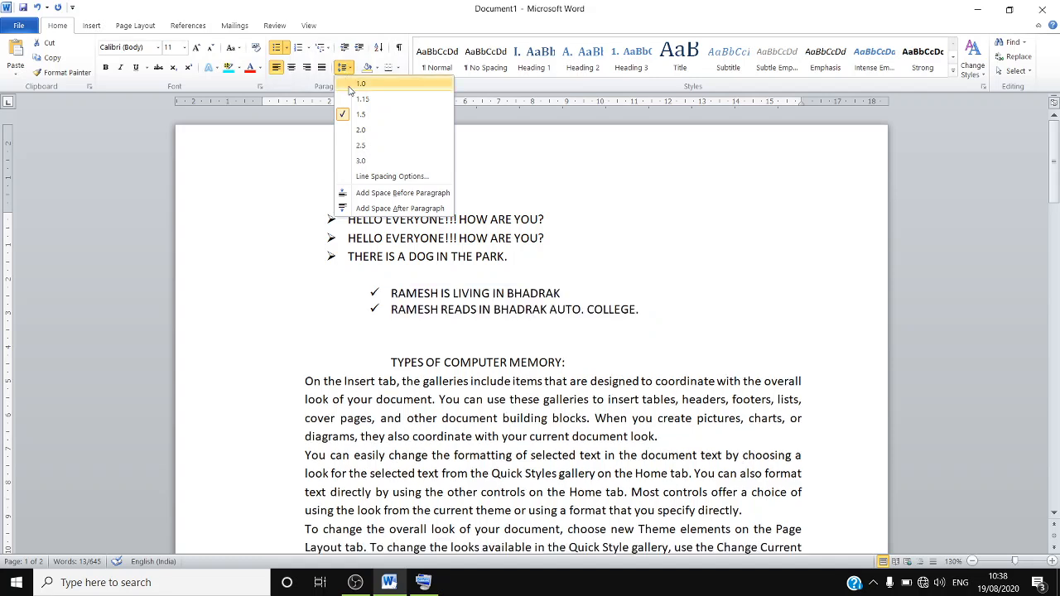
left_click(352, 86)
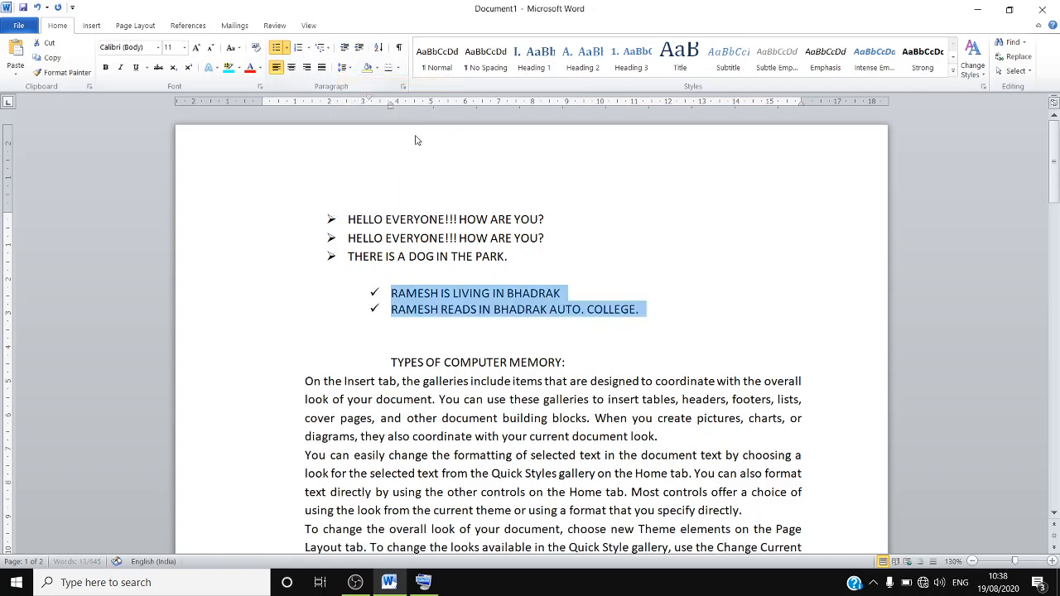
left_click(531, 295)
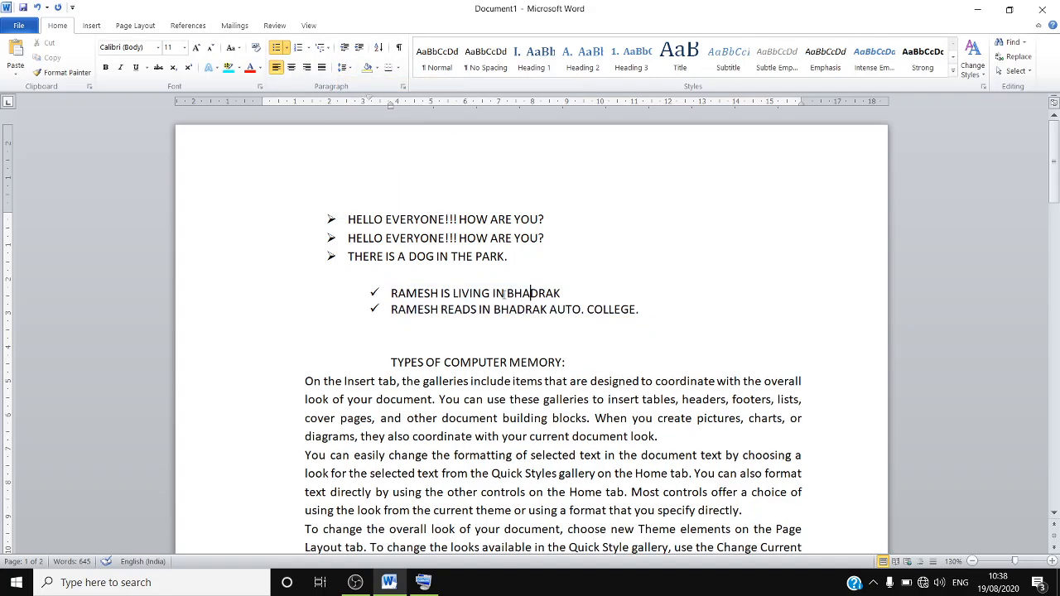
Remove the space after the first two arrow-bulleted list items.
left_click_drag(544, 238, 347, 219)
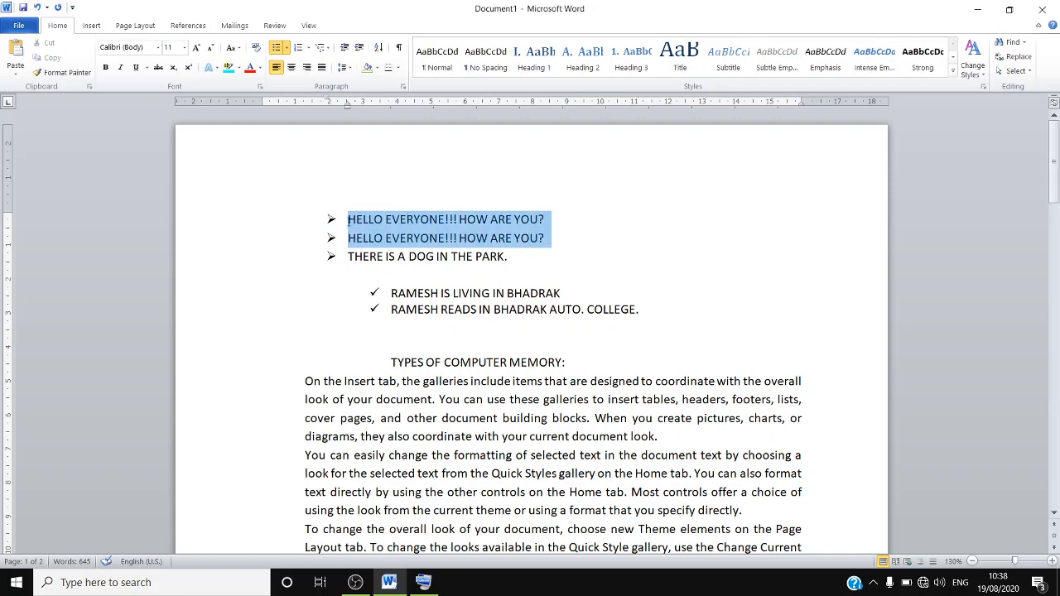
left_click(343, 70)
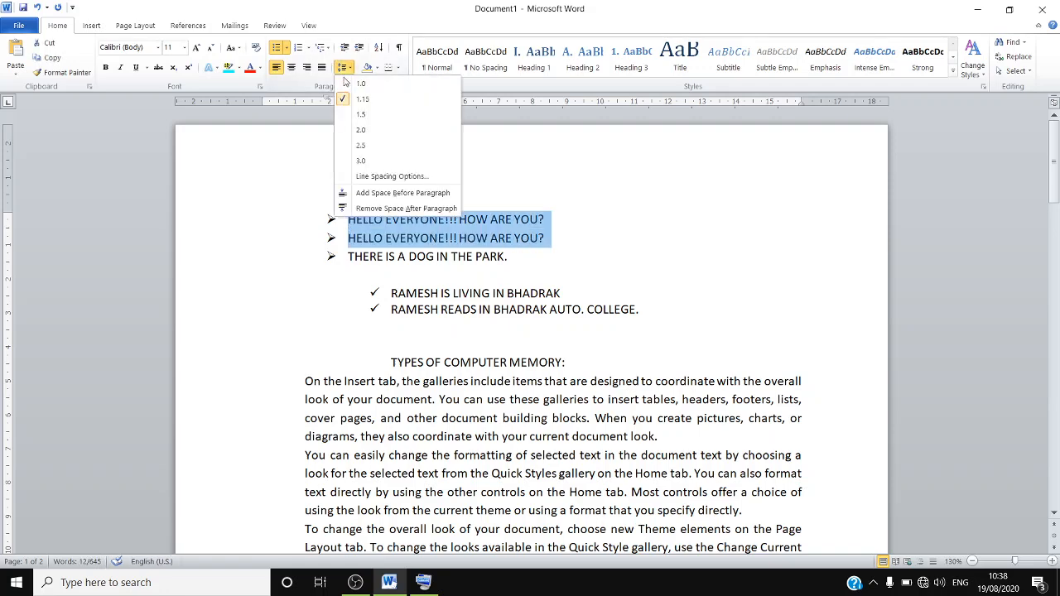
left_click(386, 208)
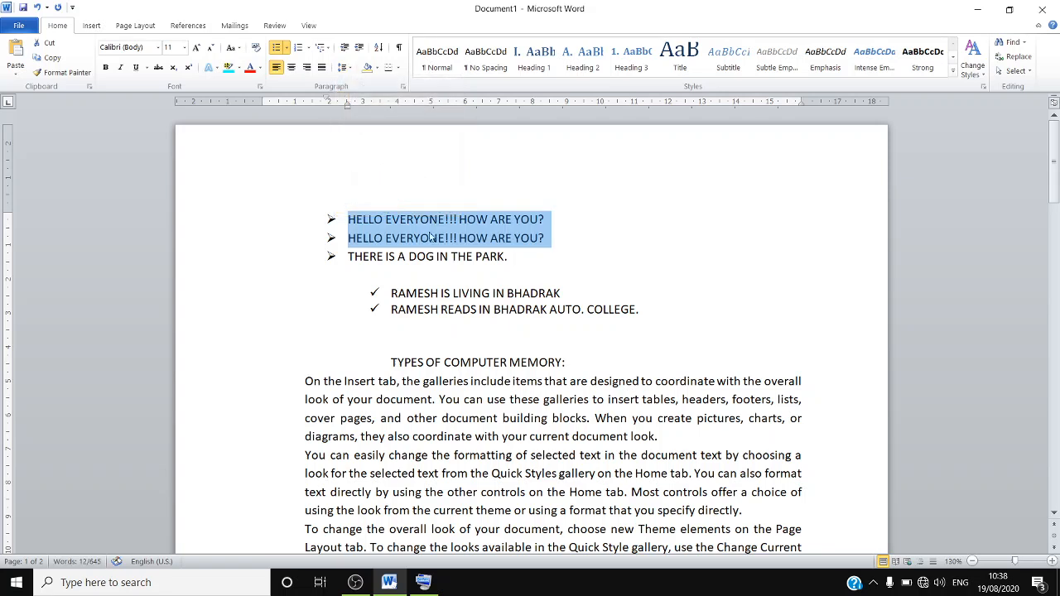
left_click(526, 284)
key("Down")
key("Down")
key("Down")
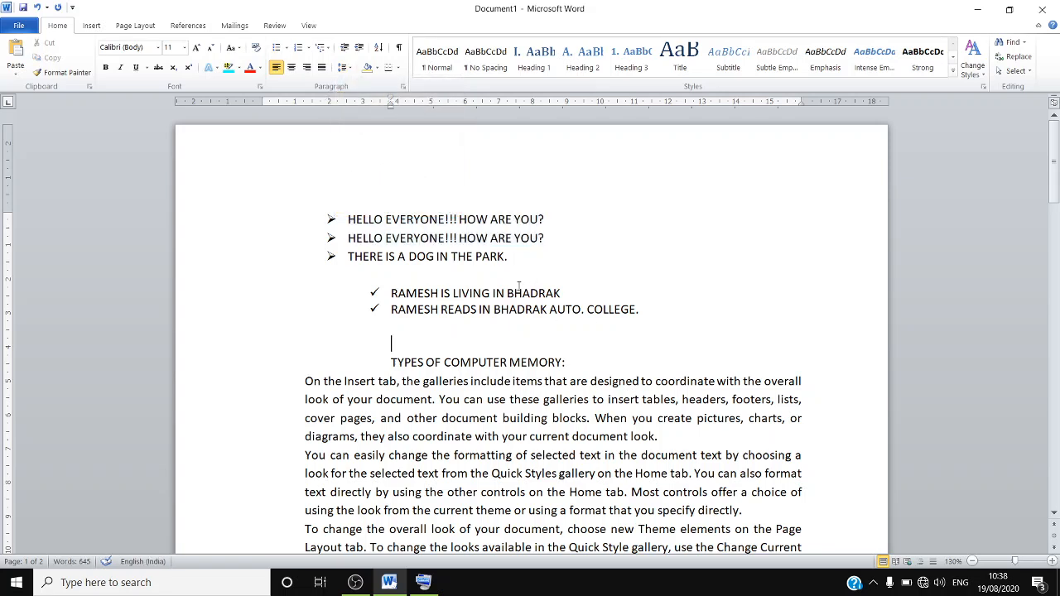
Preview a line spacing of 3.0 on the three arrow-bulleted list items without applying it.
left_click_drag(511, 254, 347, 218)
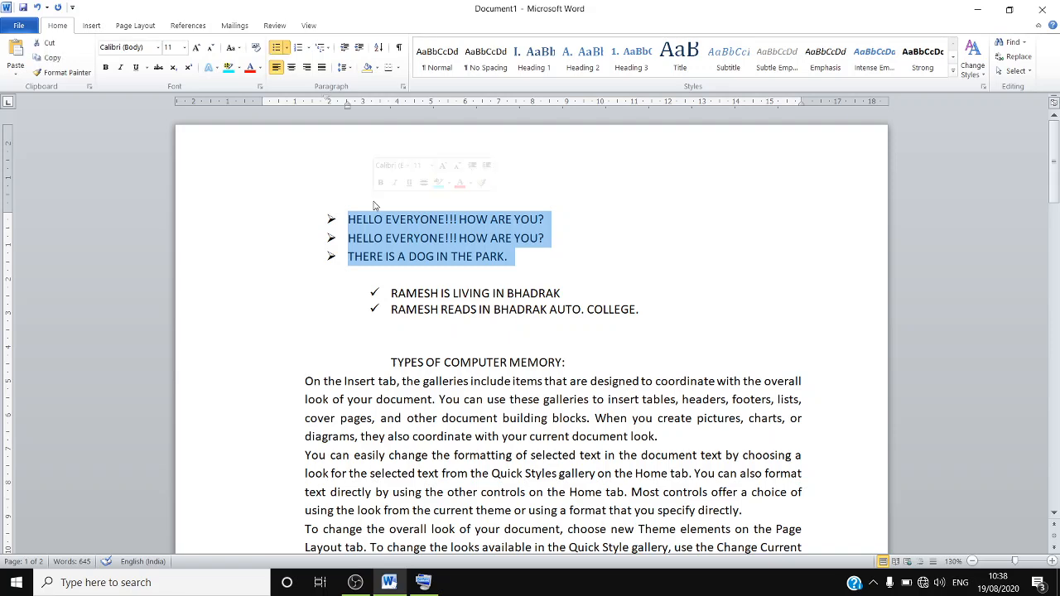
left_click(348, 69)
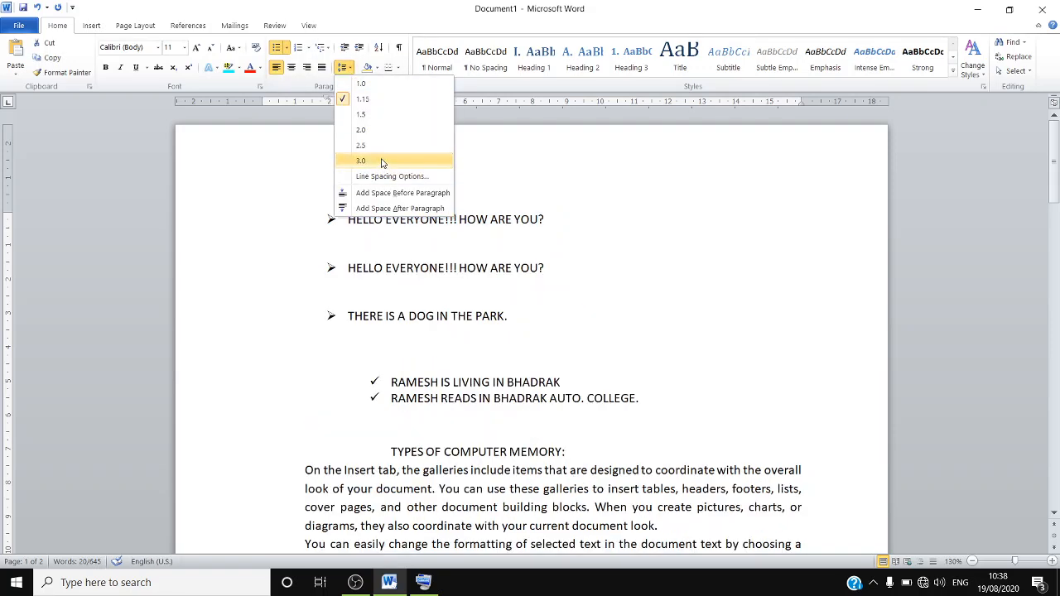
key("Escape")
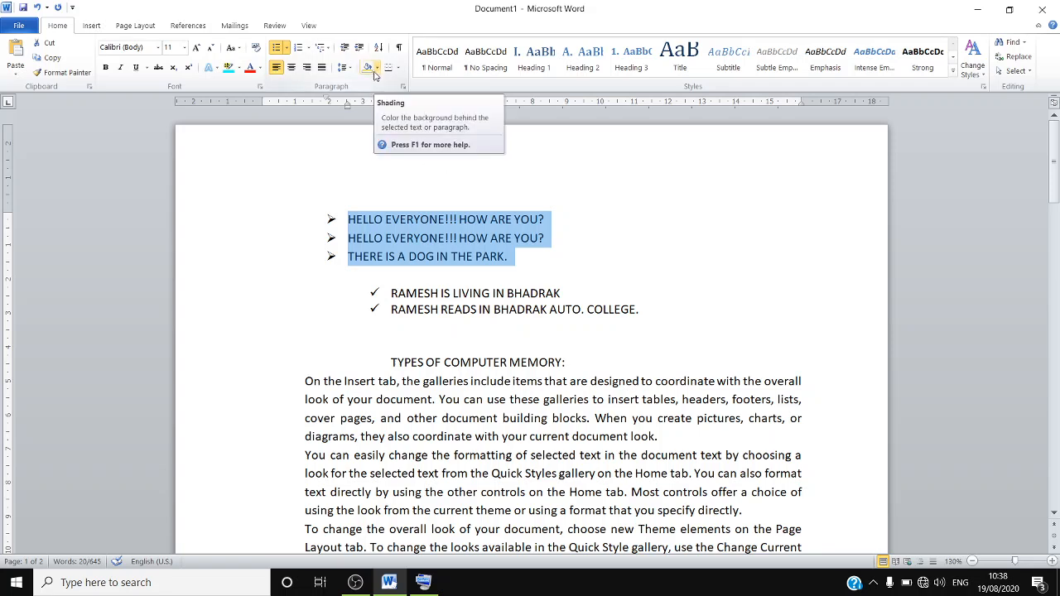
left_click(533, 254)
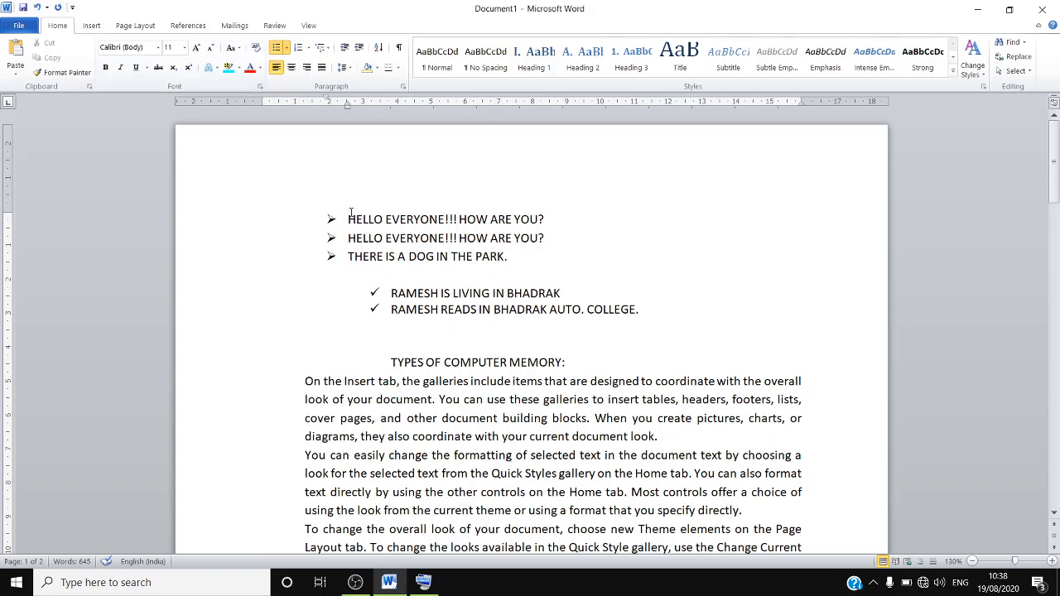
Shade the whole first arrow-bulleted paragraph with the standard green colour.
left_click_drag(349, 219, 544, 208)
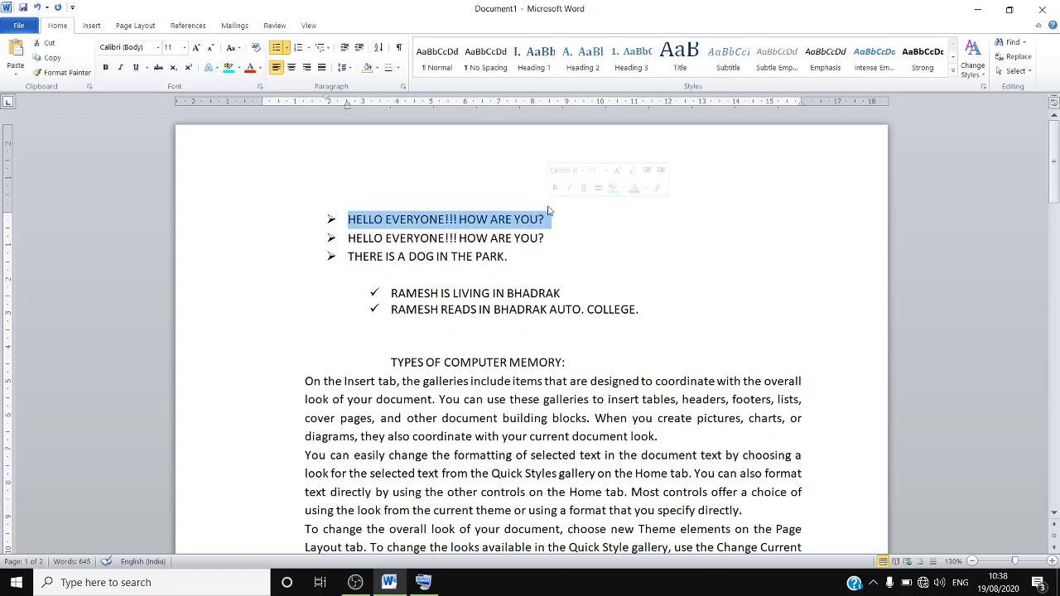
left_click(377, 67)
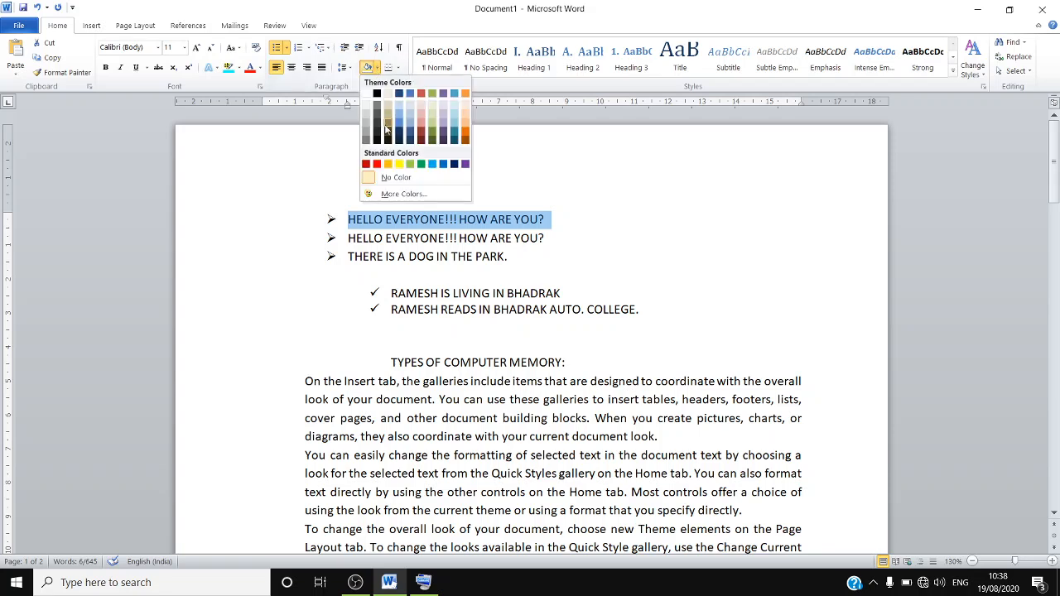
left_click(421, 164)
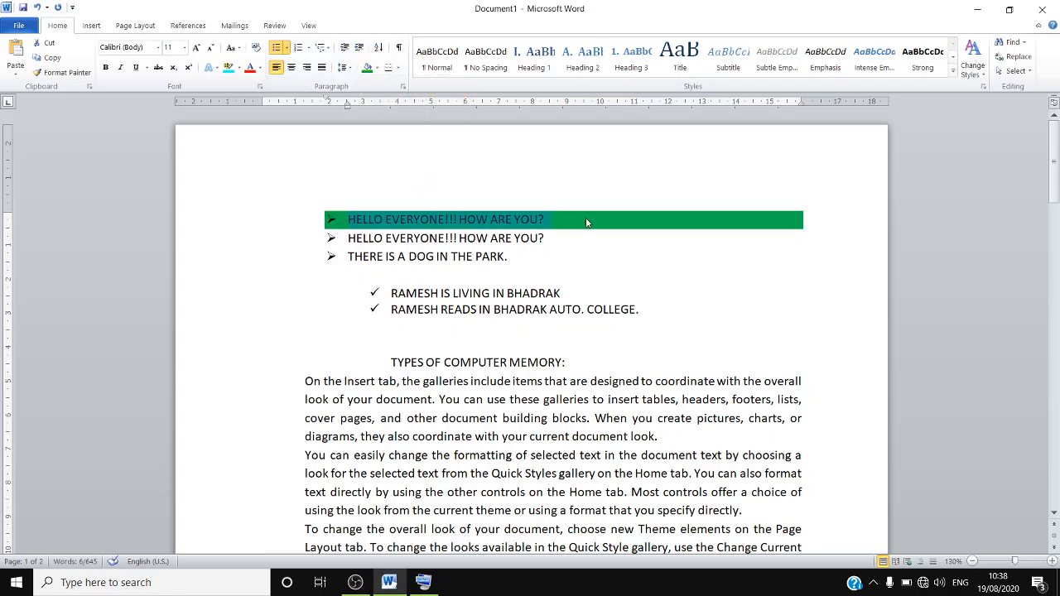
left_click(591, 275)
left_click(543, 259)
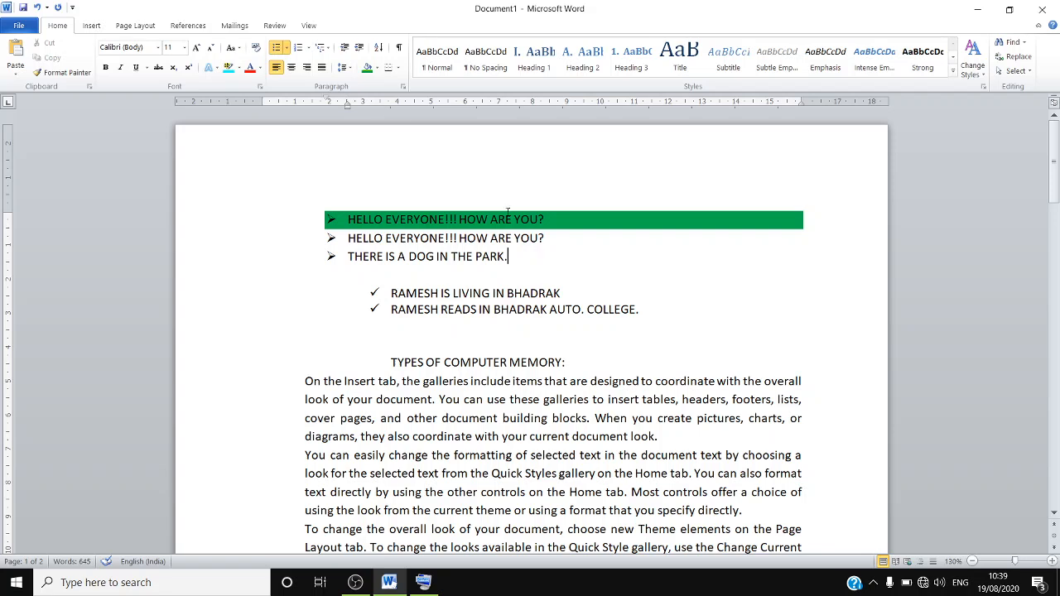
Shade the second arrow-bulleted item's text yellow, excluding its question mark, and its whole paragraph blue.
left_click_drag(536, 240, 350, 238)
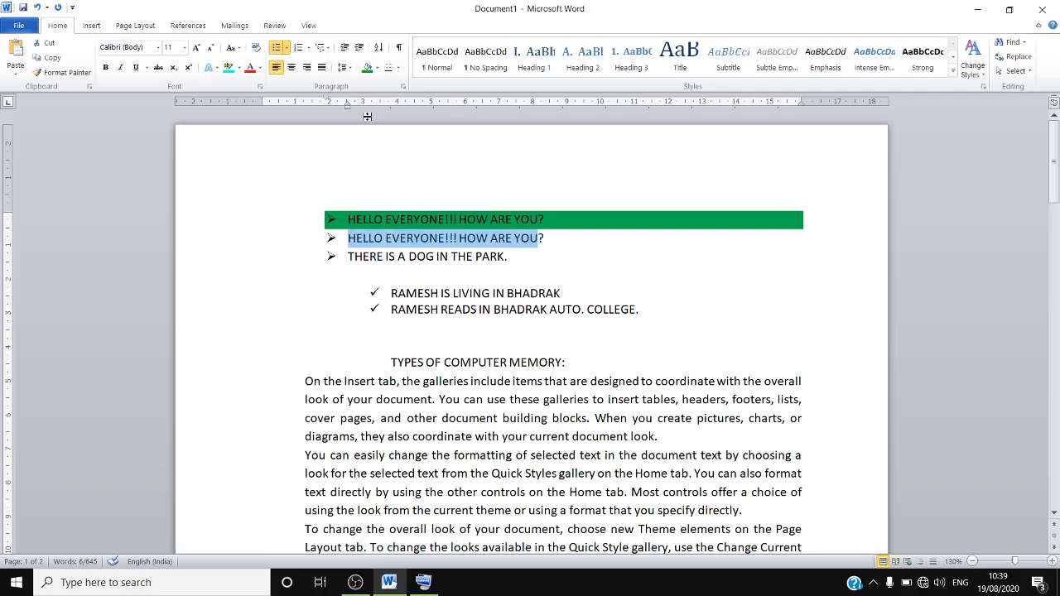
left_click(376, 68)
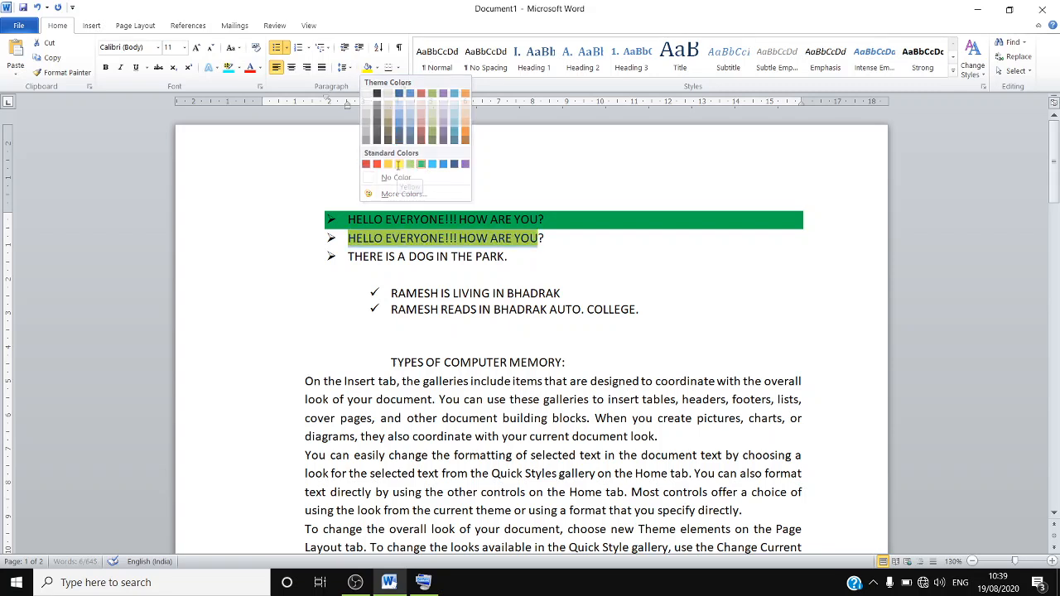
left_click(399, 164)
key("Down")
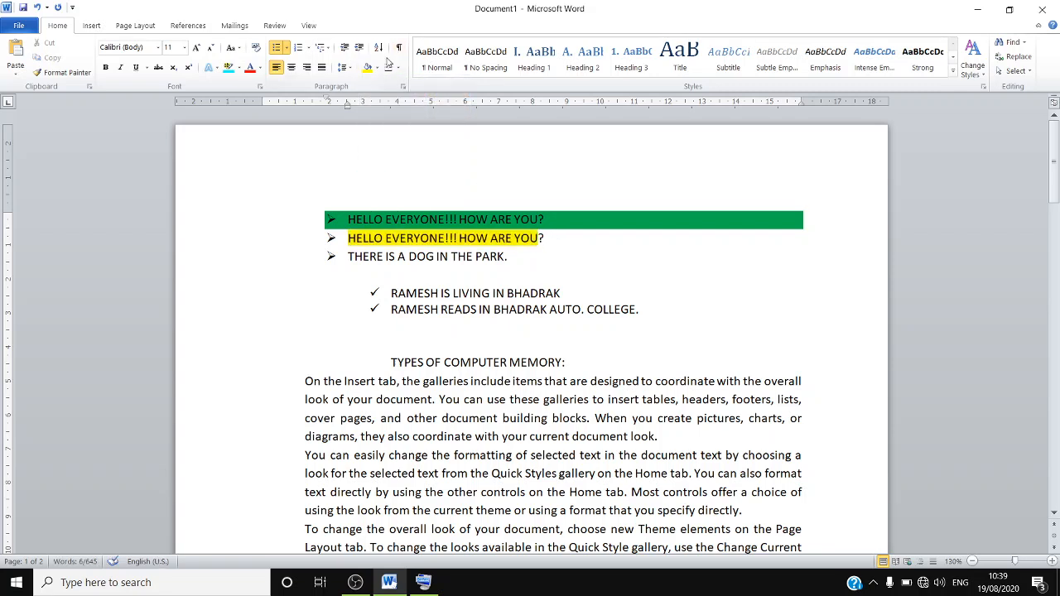
left_click(377, 67)
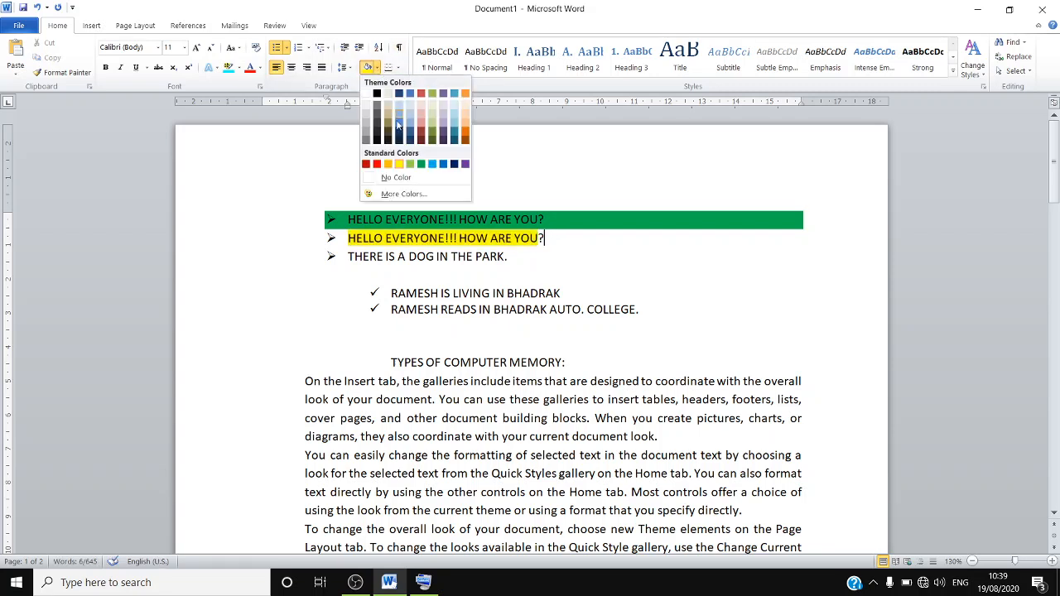
left_click(444, 164)
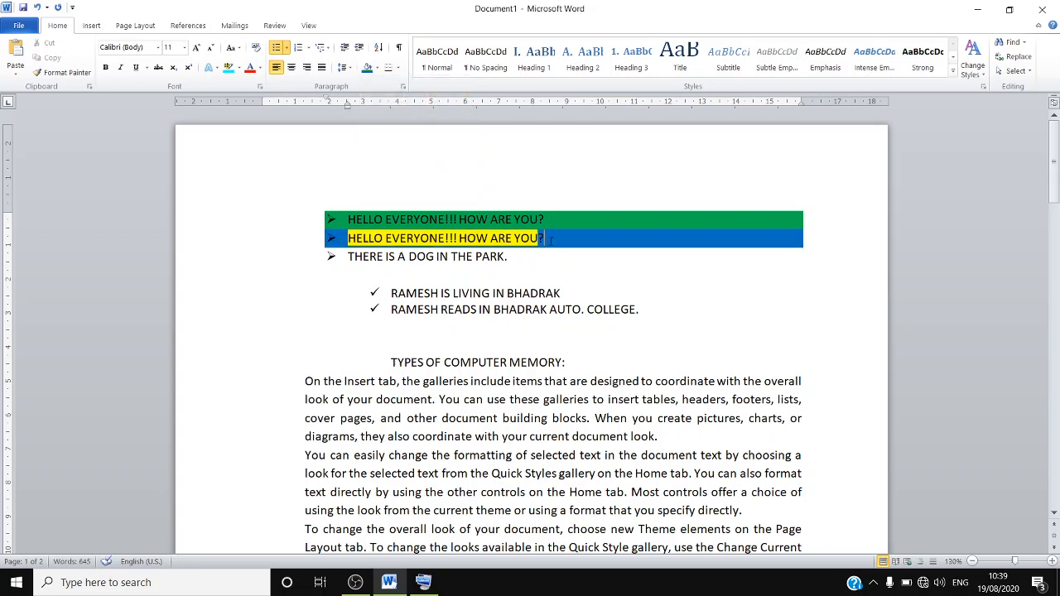
Shade the third arrow-bulleted paragraph, "THERE IS A DOG IN THE PARK.", with the standard red colour.
left_click(377, 68)
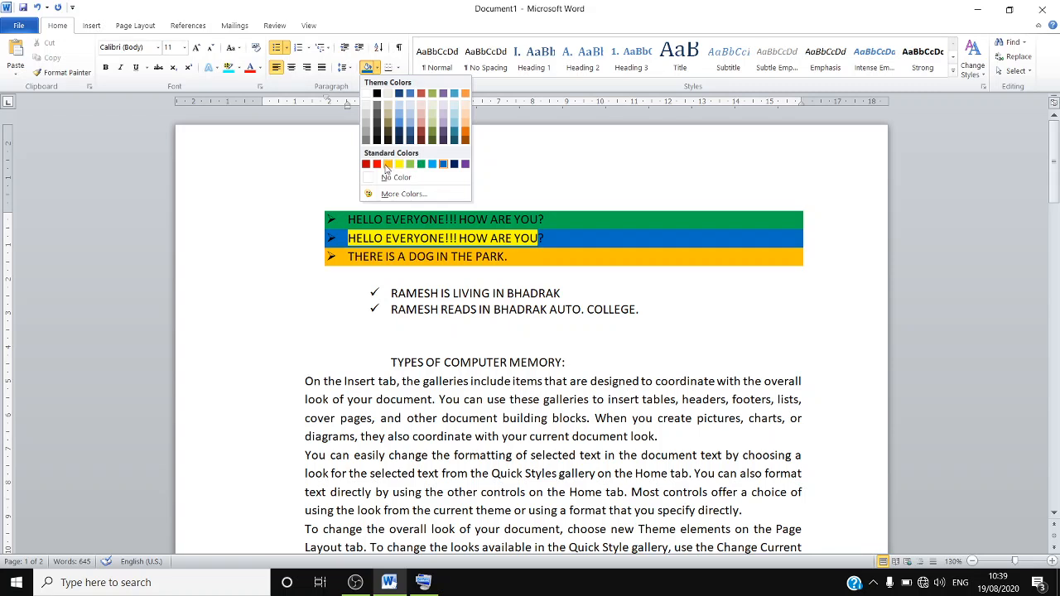
left_click(377, 164)
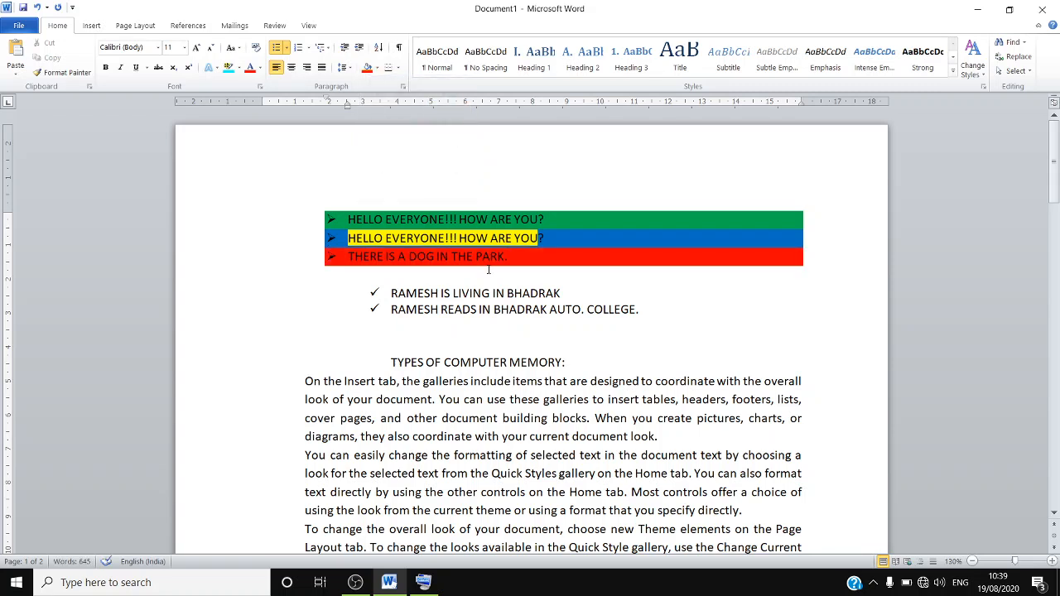
left_click(581, 312)
Highlight the text "THERE IS A DOG IN THE PARK." in turquoise over its red shading.
left_click_drag(517, 256, 346, 257)
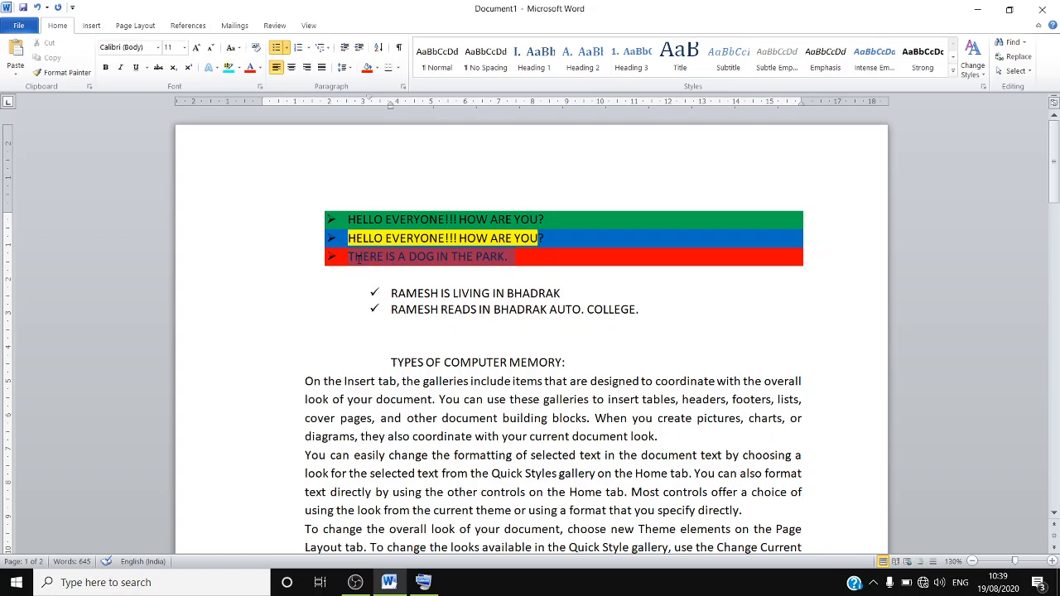
left_click(239, 68)
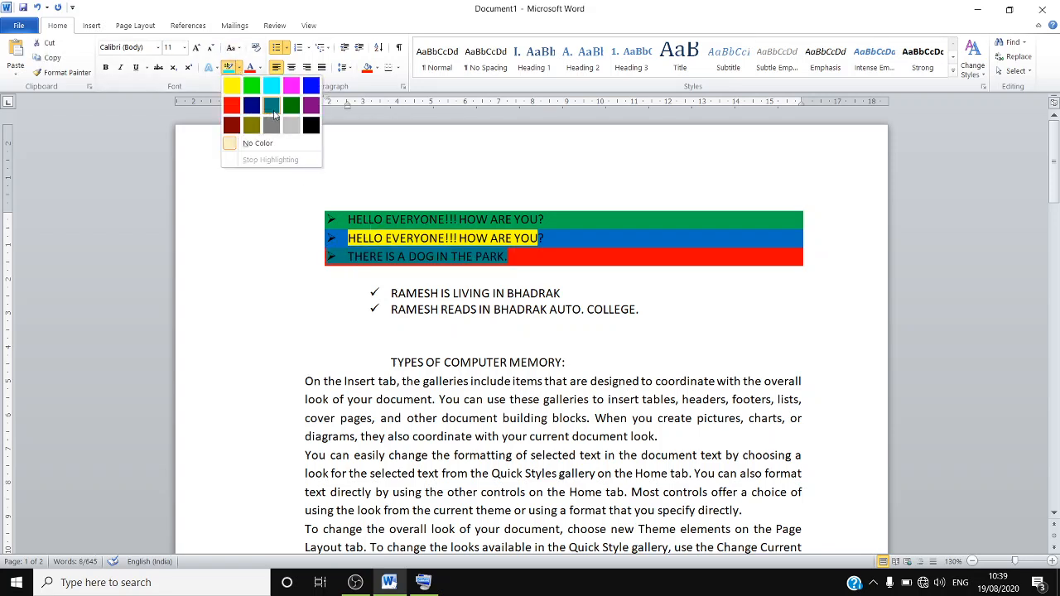
left_click(273, 86)
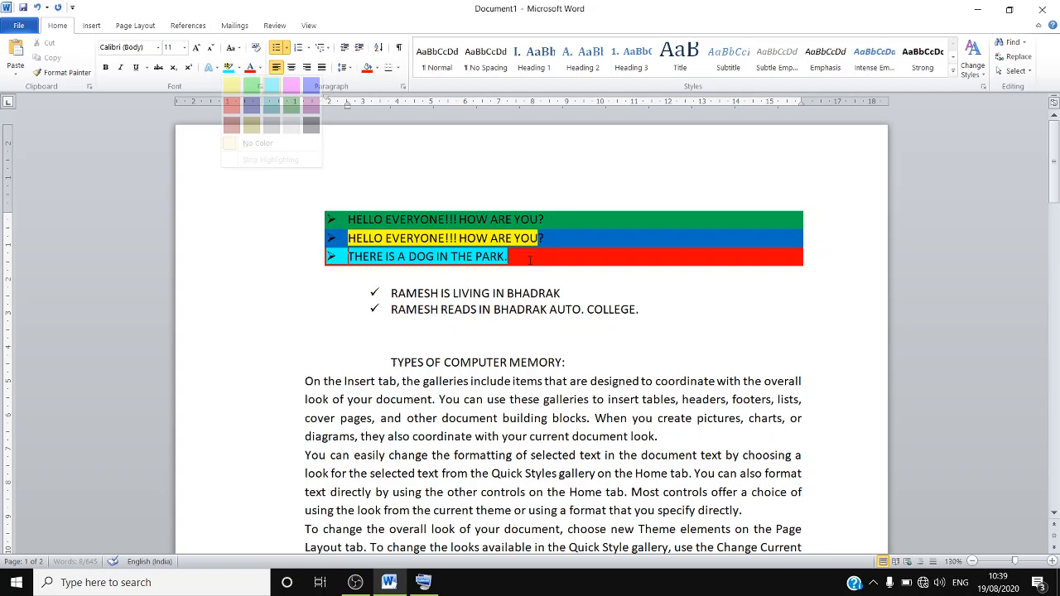
left_click(558, 294)
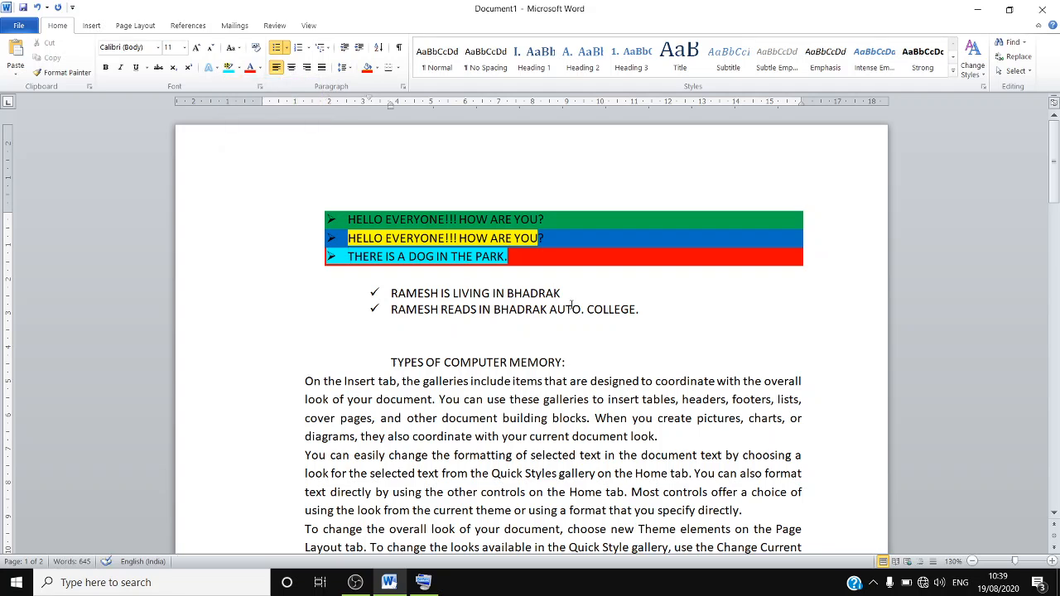
Shade the first tick-bulleted paragraph with standard yellow and the second tick-bulleted paragraph with standard red.
left_click(377, 68)
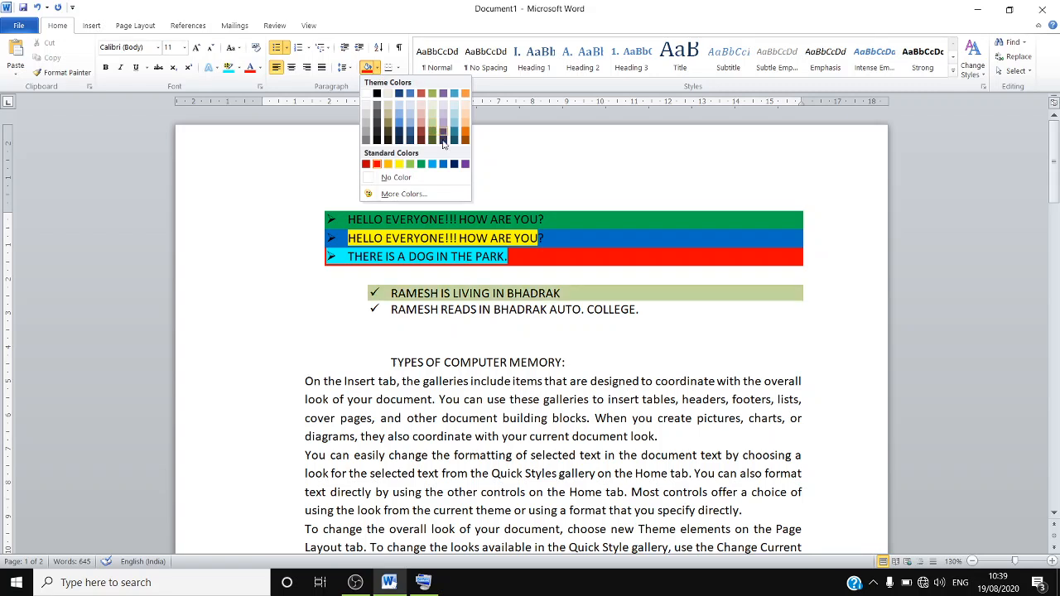
left_click(399, 164)
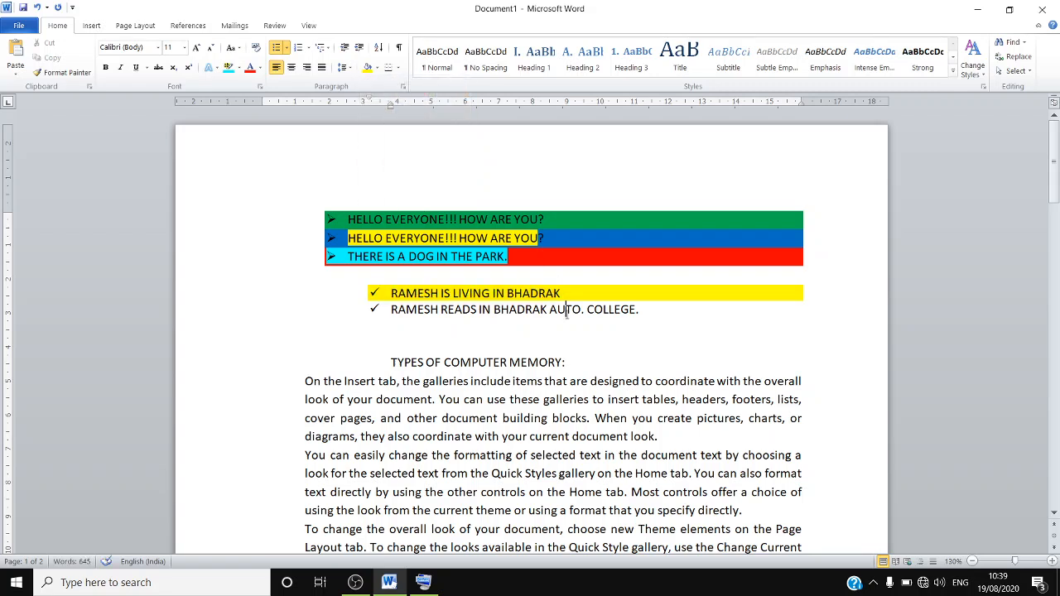
left_click(377, 68)
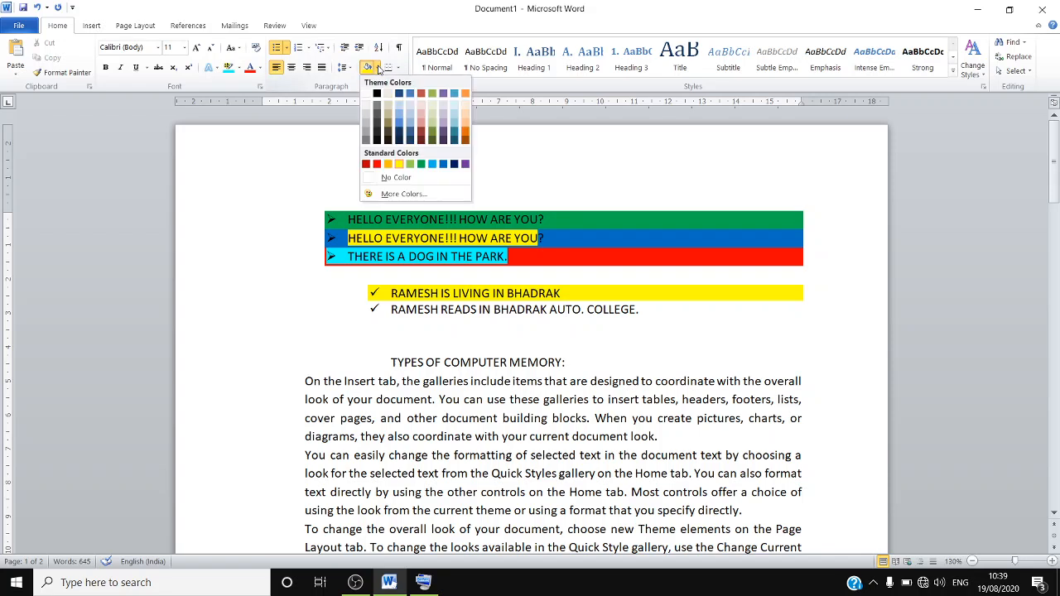
left_click(377, 164)
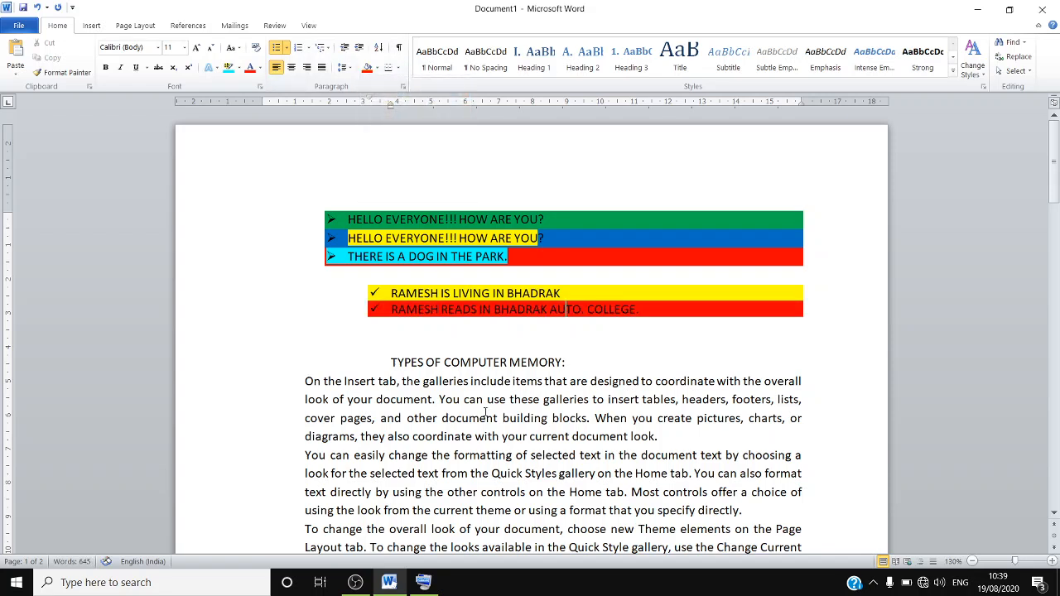
Delete all the sample paragraphs below the heading "TYPES OF COMPUTER MEMORY:".
left_click(487, 415)
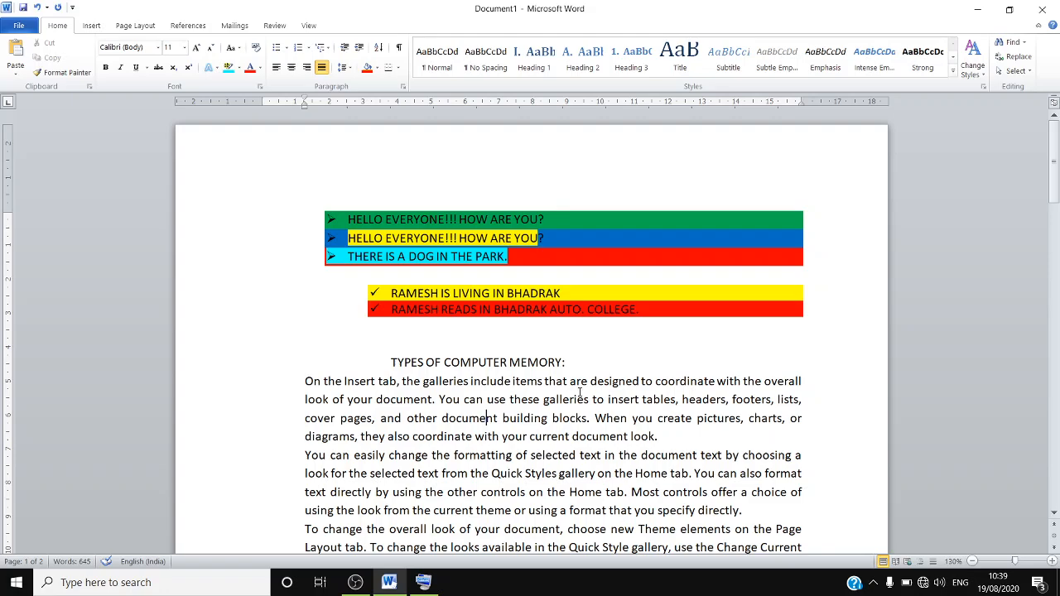
left_click(576, 362)
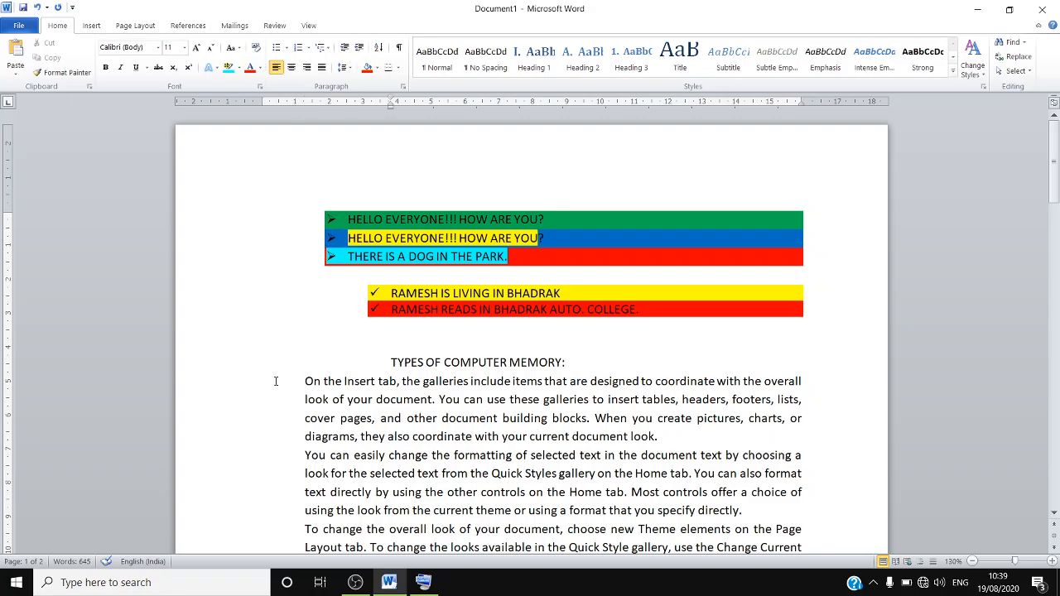
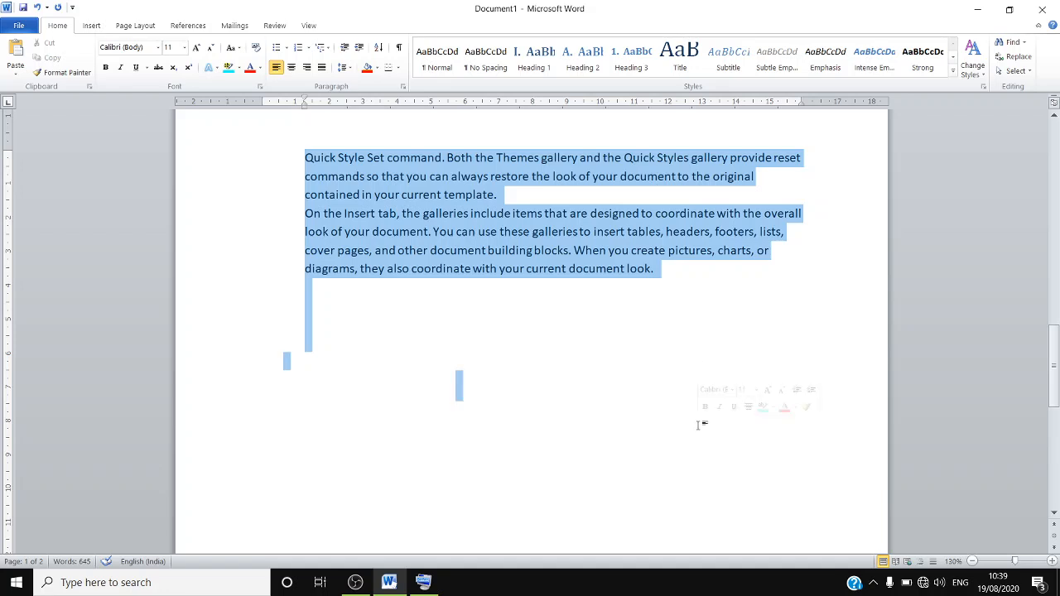
key("Delete")
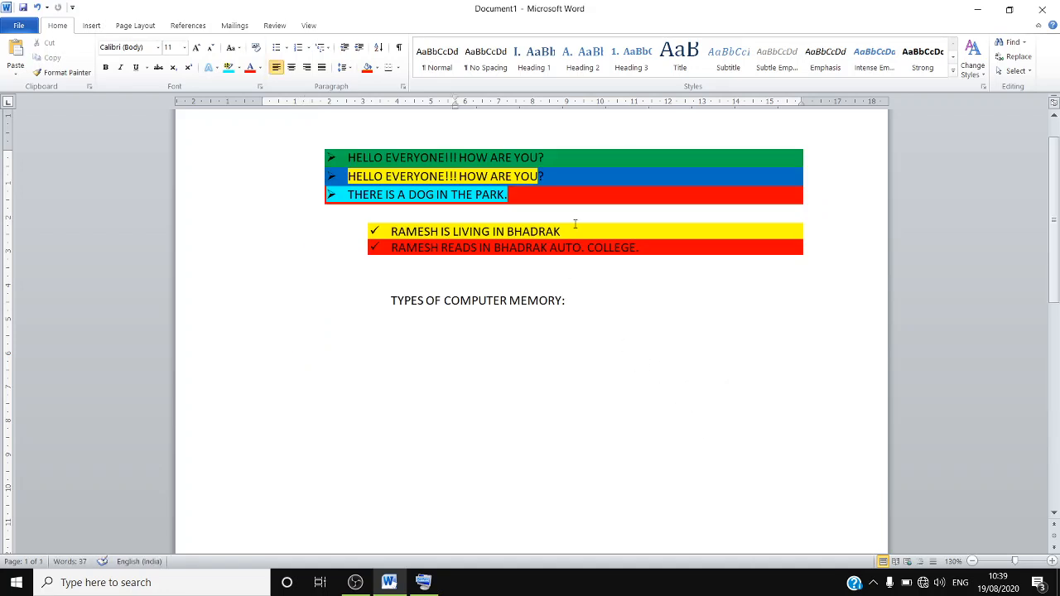
Clear all formatting from the remaining text, from the first bulleted line through "TYPES OF COMPUTER MEMORY:".
left_click(575, 226)
left_click_drag(606, 285, 385, 153)
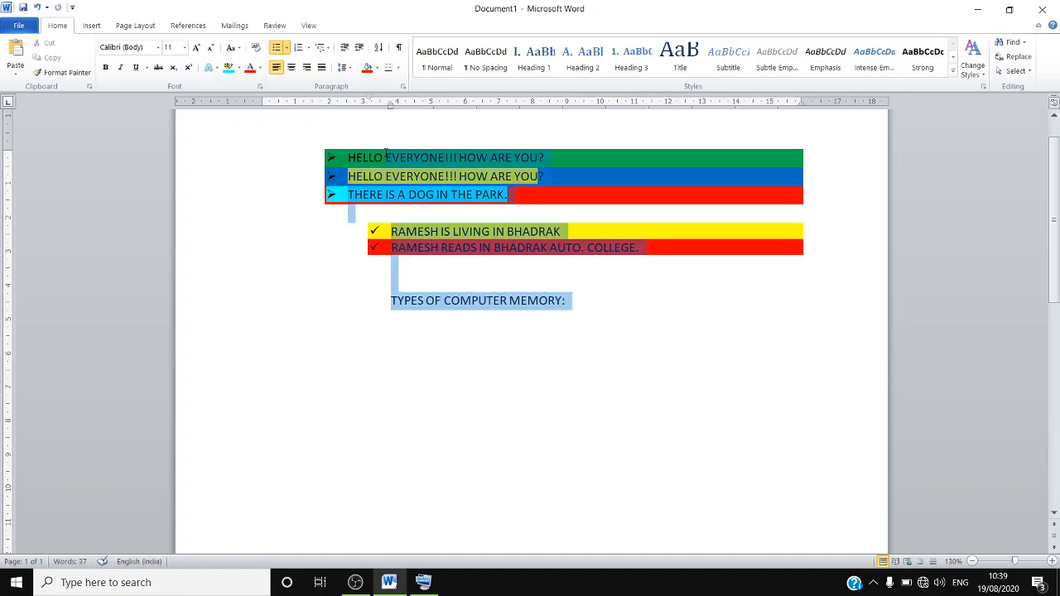
left_click(256, 47)
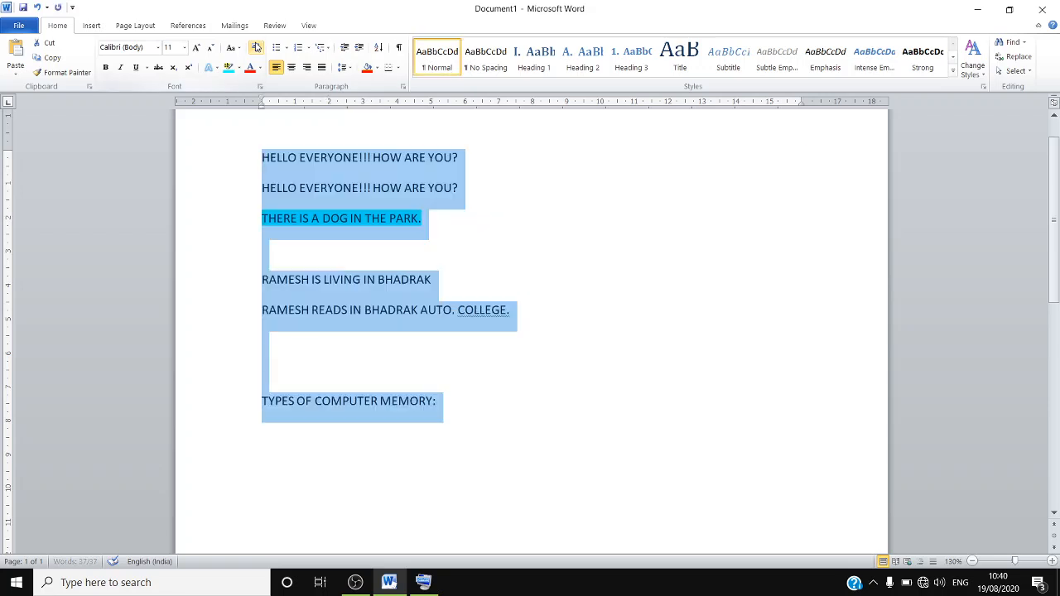
Change the text highlight of "THERE IS A DOG IN THE PARK." to yellow.
left_click(417, 212)
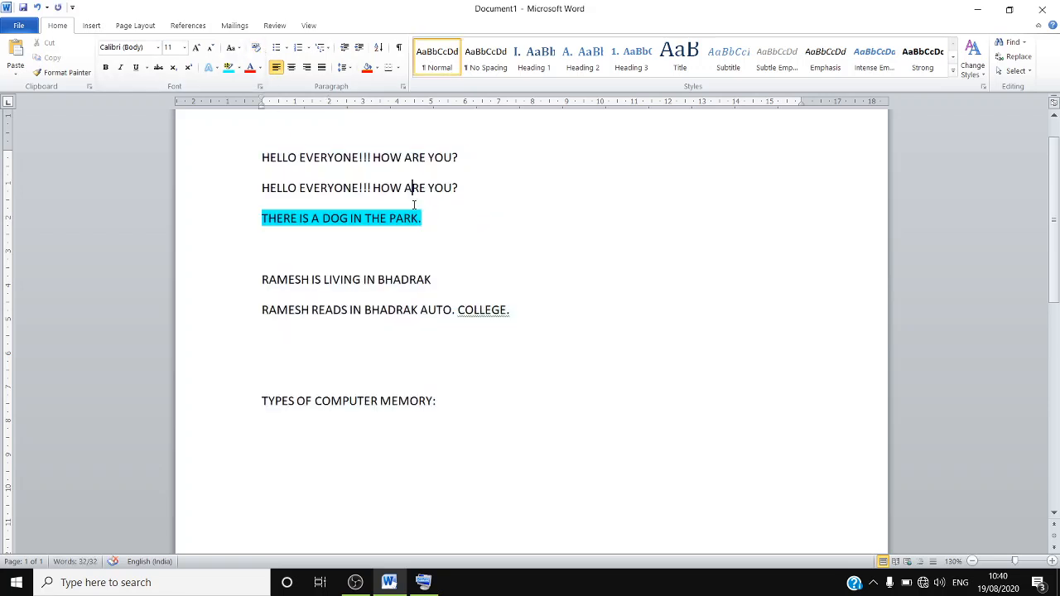
left_click_drag(404, 218, 265, 216)
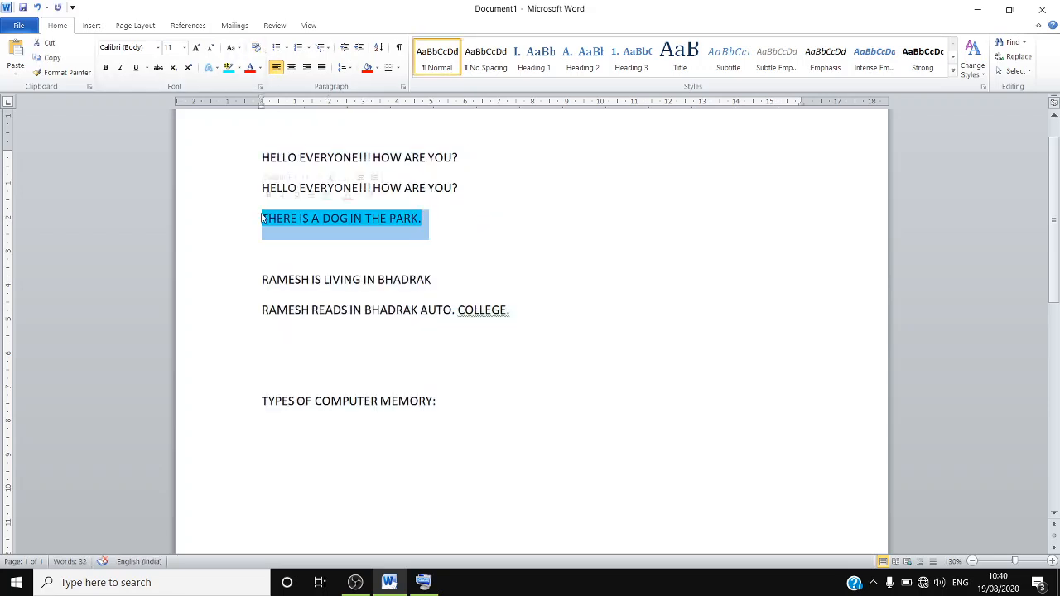
left_click(240, 73)
left_click(232, 85)
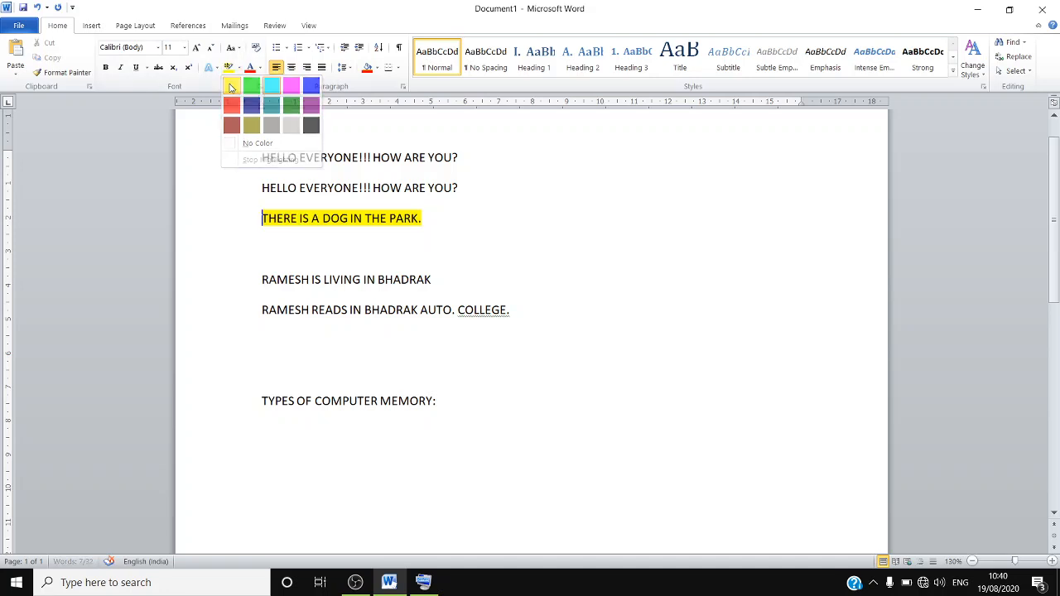
left_click(241, 67)
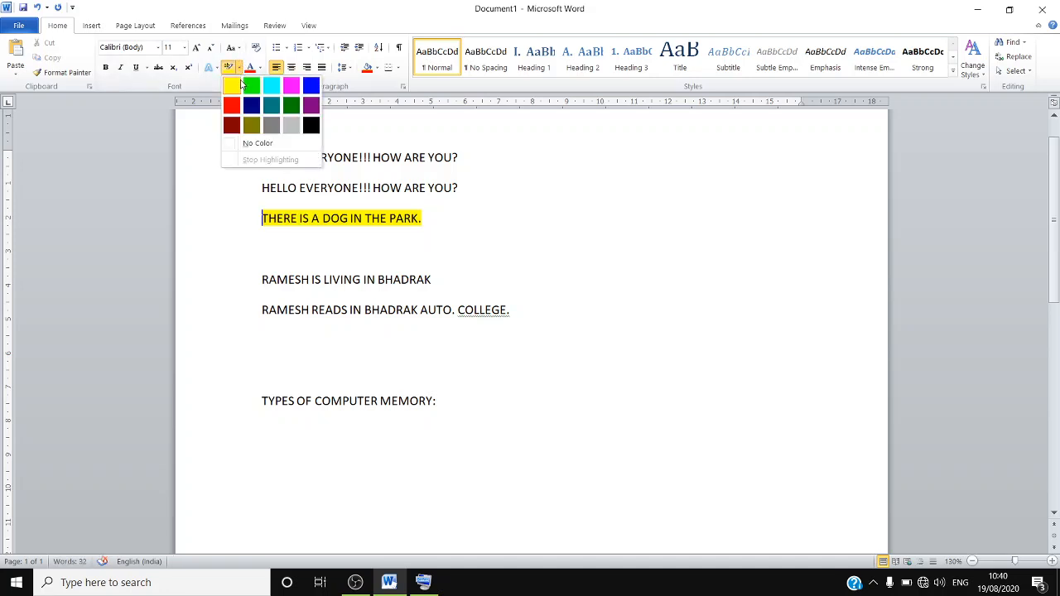
Remove the text highlight from "THERE IS A DOG IN THE PARK.".
left_click(422, 214)
left_click_drag(422, 213, 262, 218)
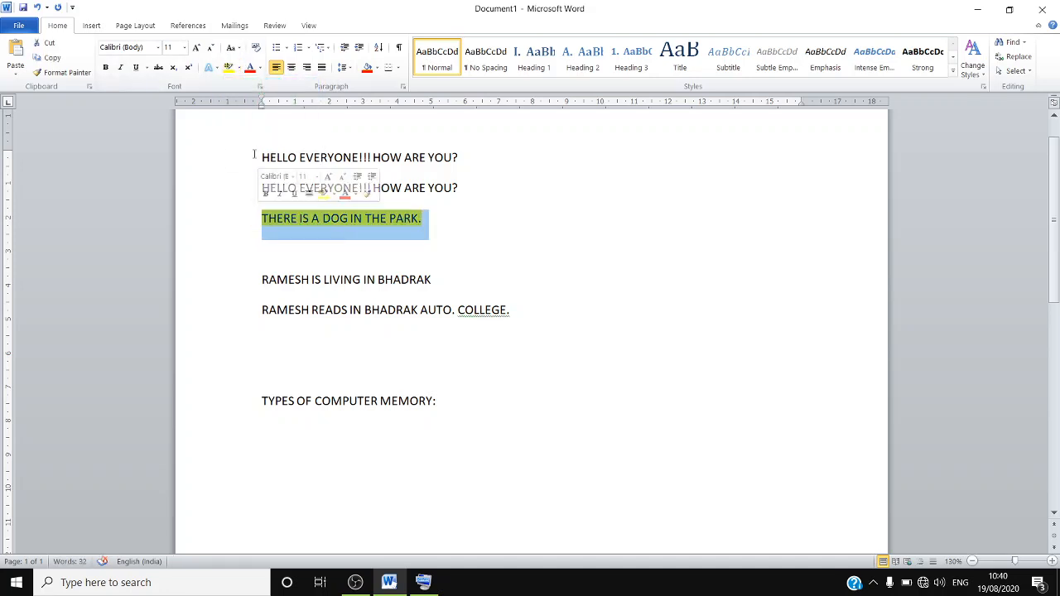
left_click(240, 69)
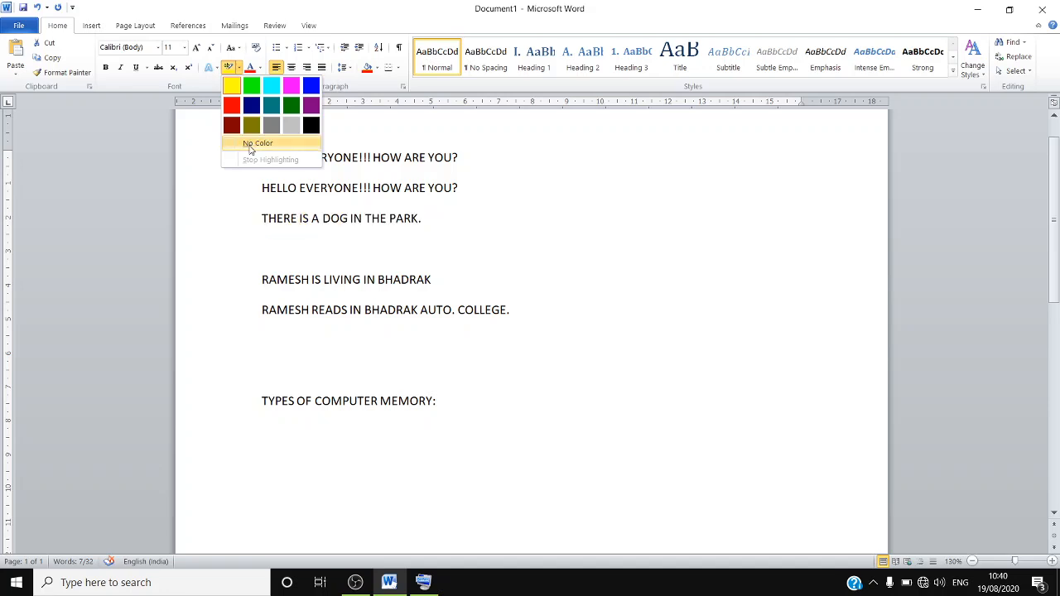
left_click(248, 209)
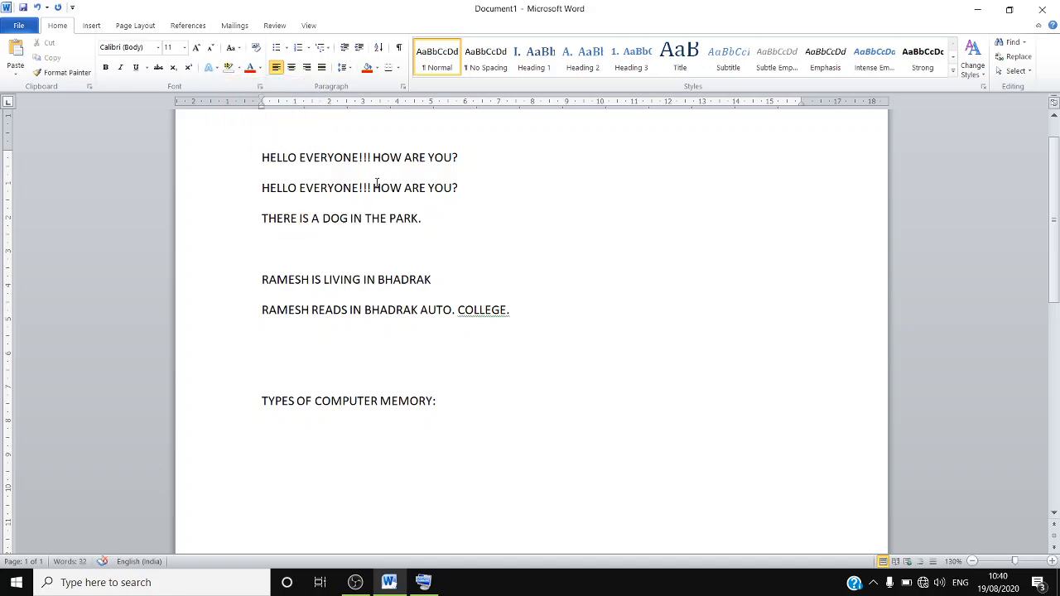
Box the first "HELLO EVERYONE!!! HOW ARE YOU?" paragraph by adding bottom, left, right and top borders one at a time.
left_click_drag(462, 159, 261, 158)
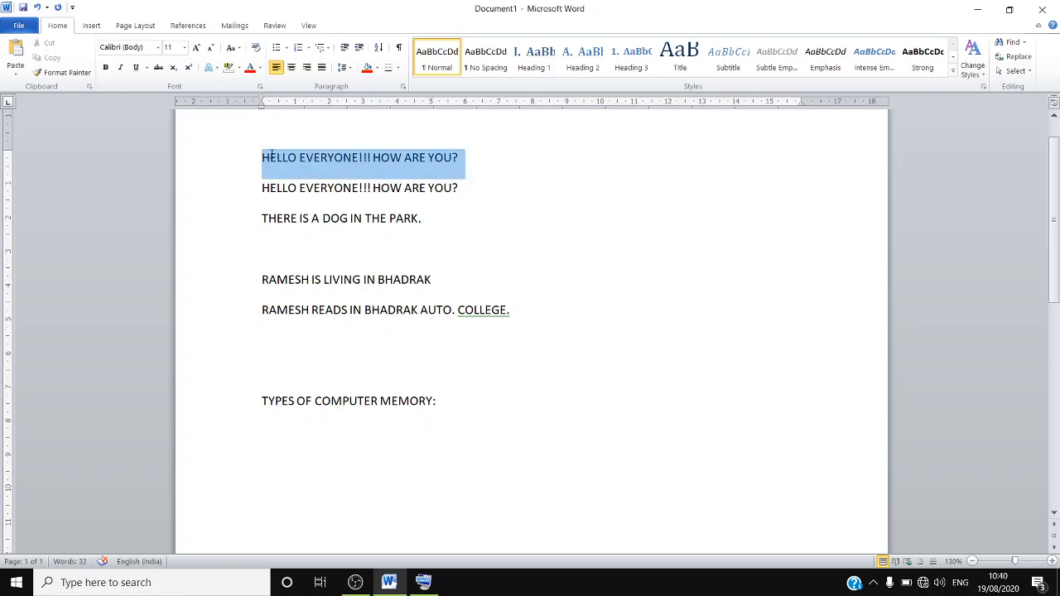
left_click(399, 69)
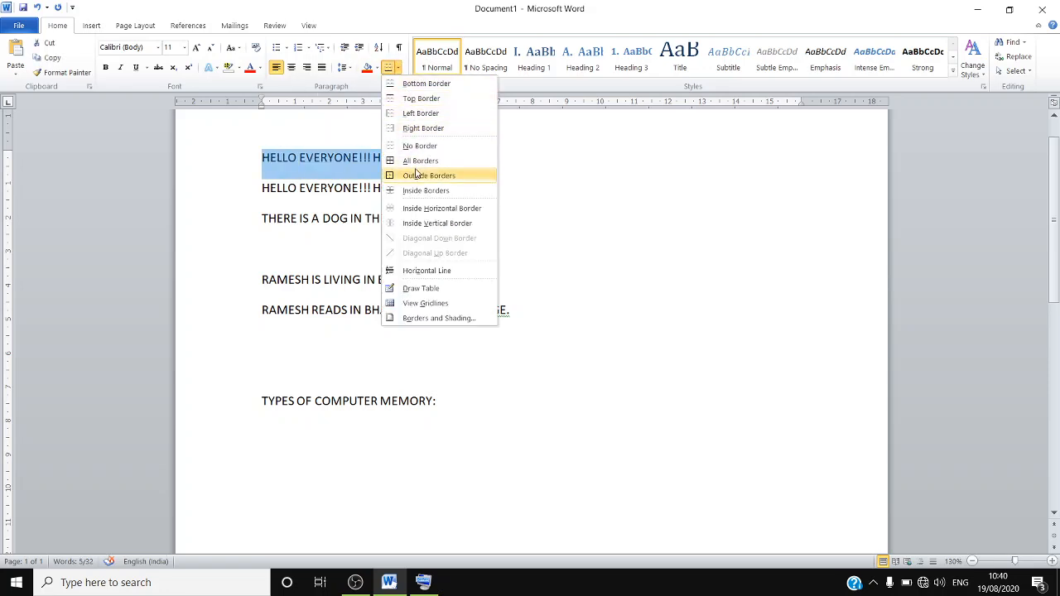
left_click(410, 86)
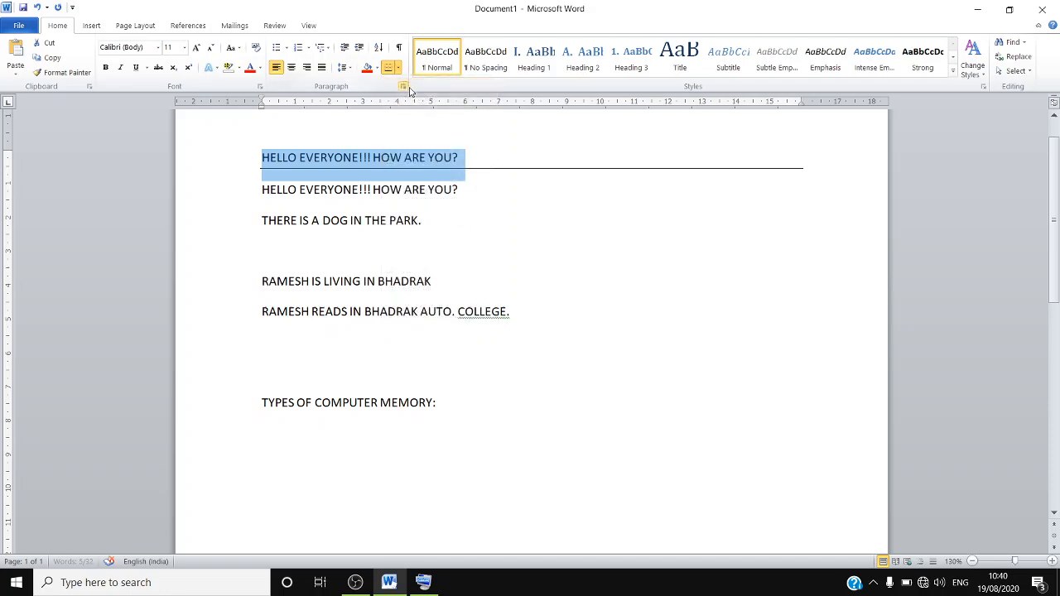
left_click(399, 69)
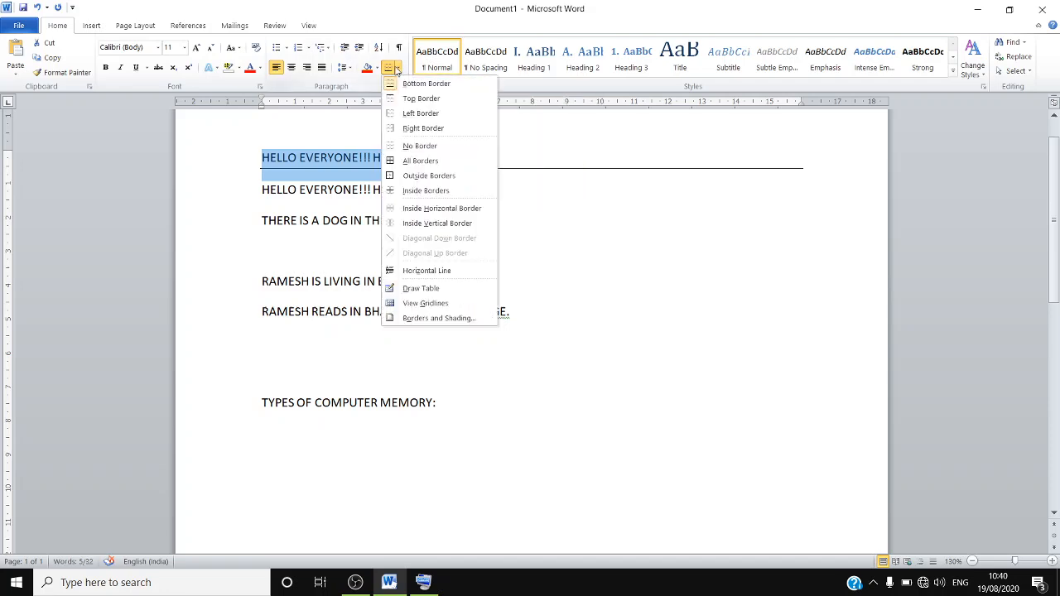
left_click(413, 116)
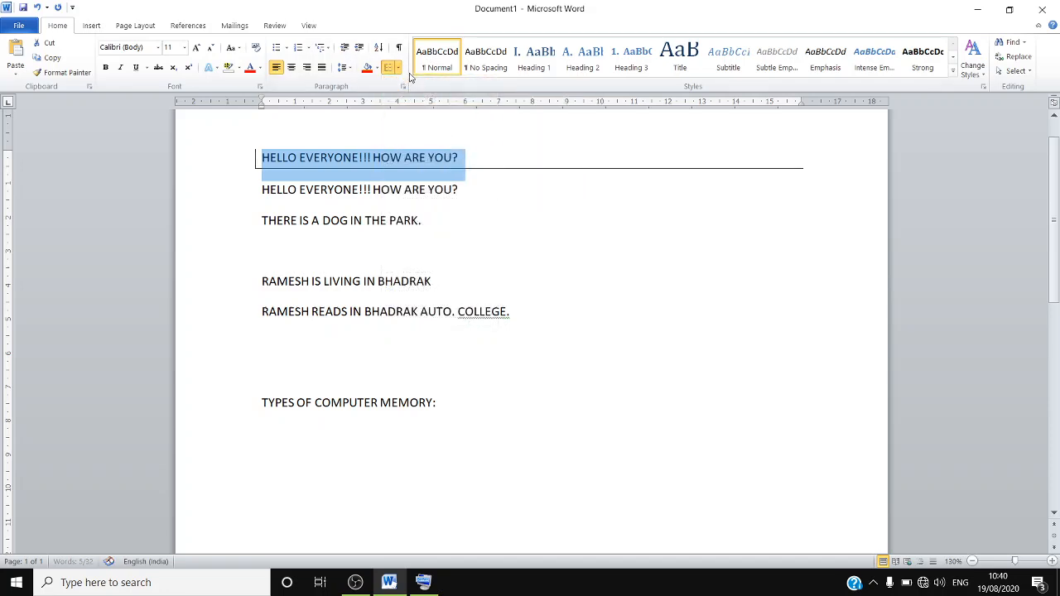
left_click(399, 69)
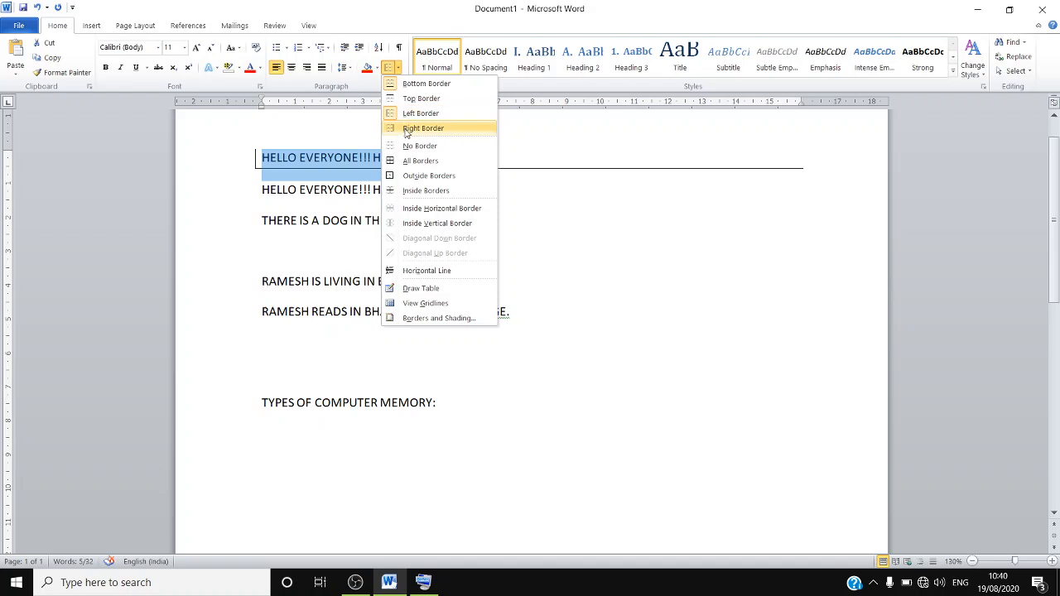
left_click(410, 129)
left_click(399, 70)
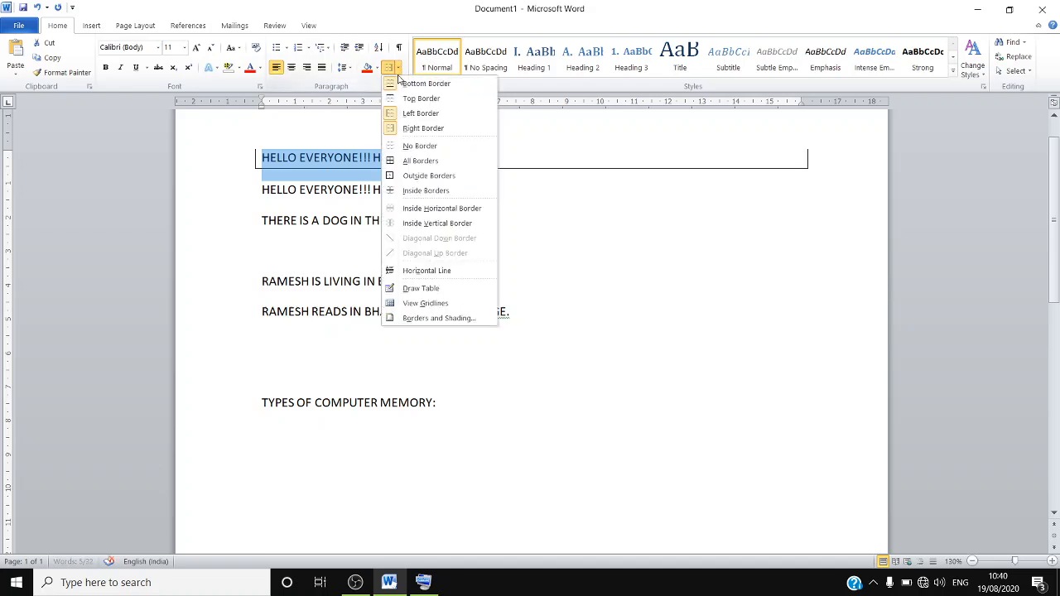
left_click(401, 99)
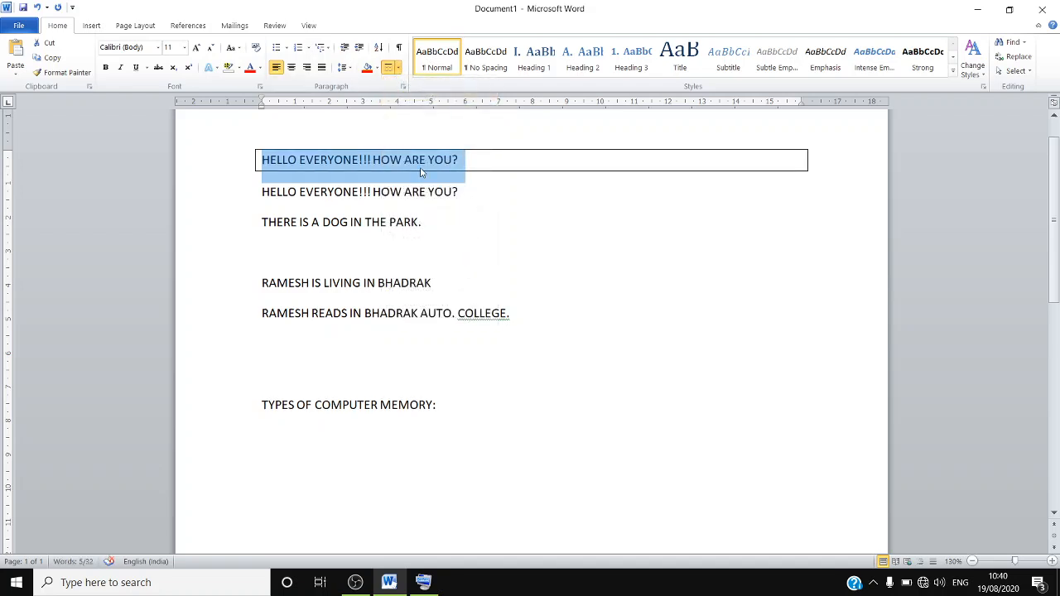
left_click(454, 191)
left_click(462, 205)
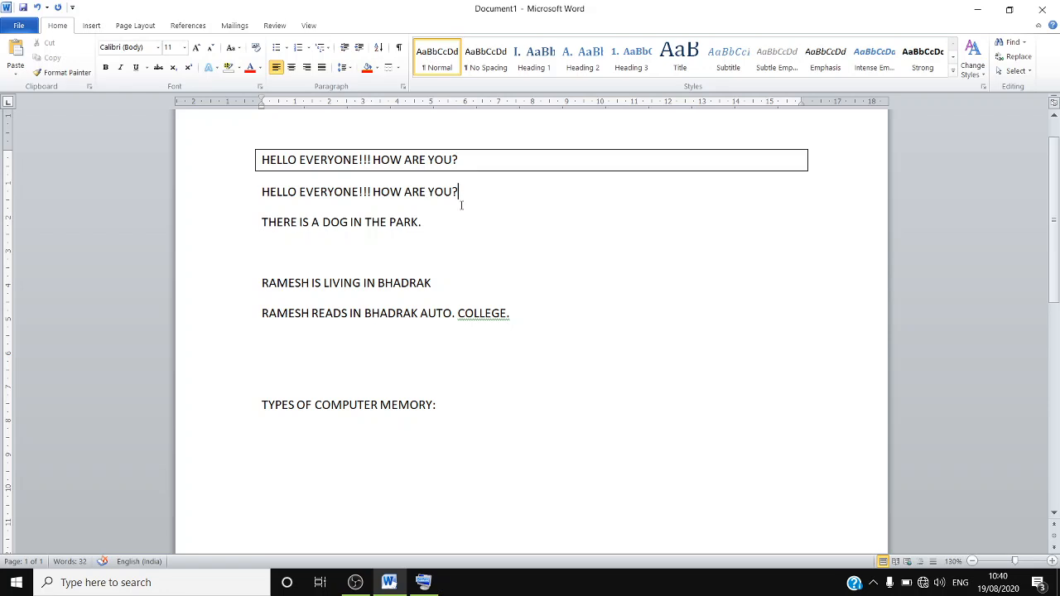
Enclose the two adjacent paragraphs mentioning Bhadrak in one box by adding bottom, top, right and left borders individually.
left_click_drag(520, 315, 262, 283)
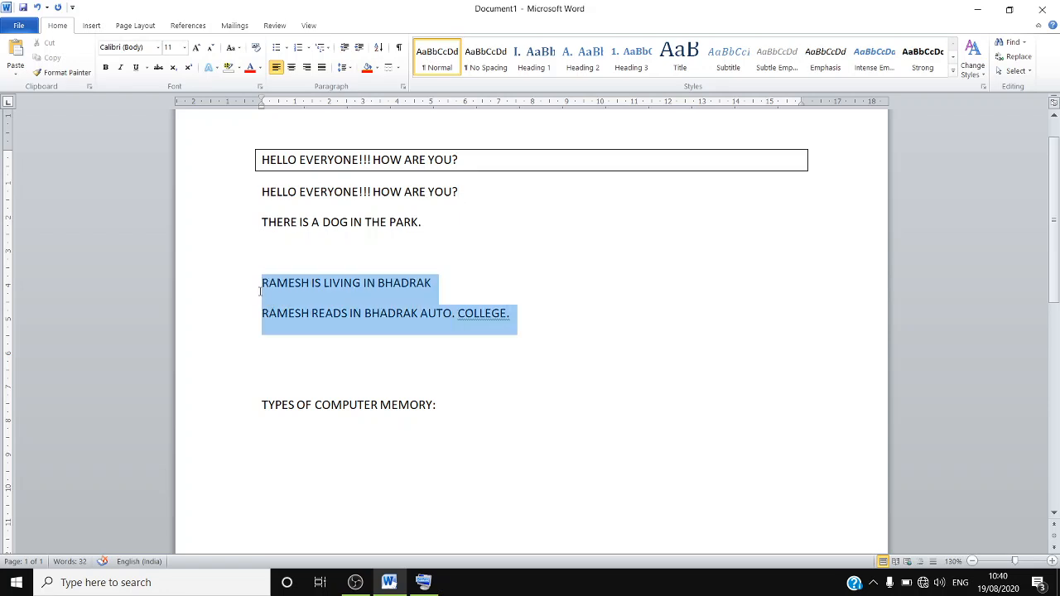
left_click(397, 68)
left_click(414, 84)
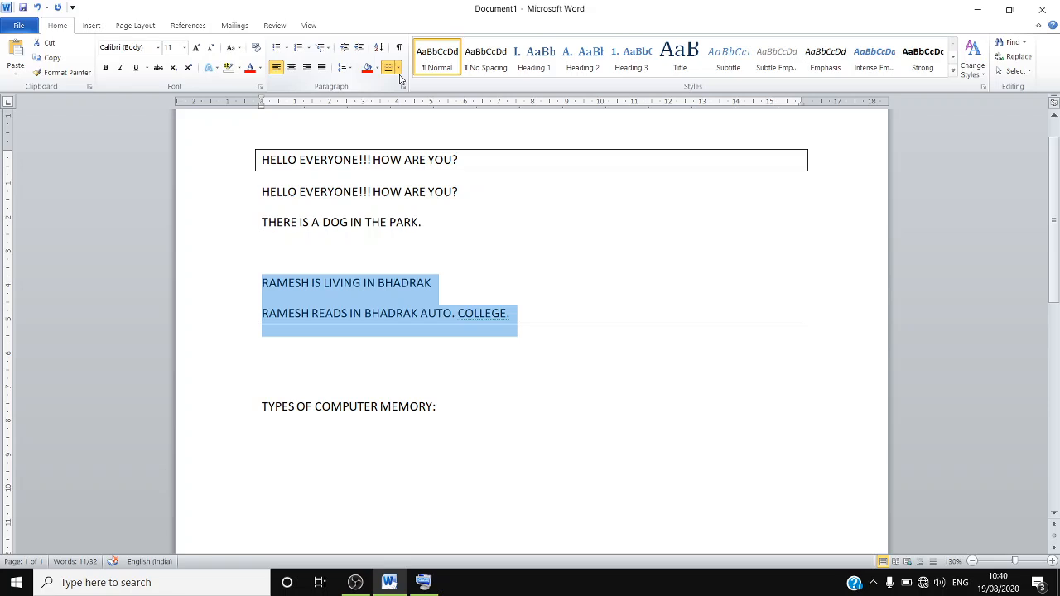
left_click(398, 67)
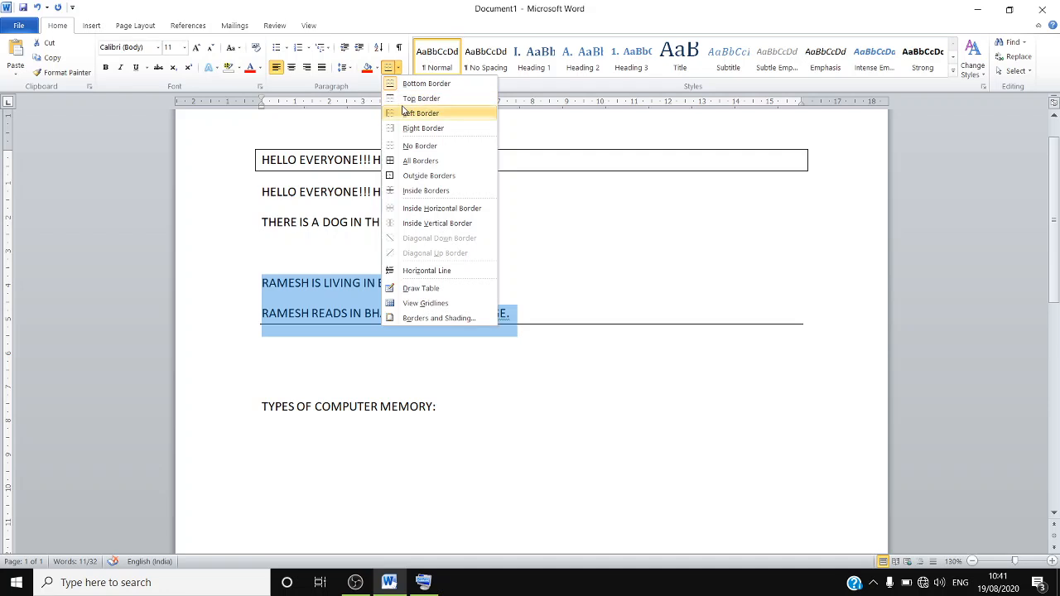
left_click(404, 101)
left_click(398, 68)
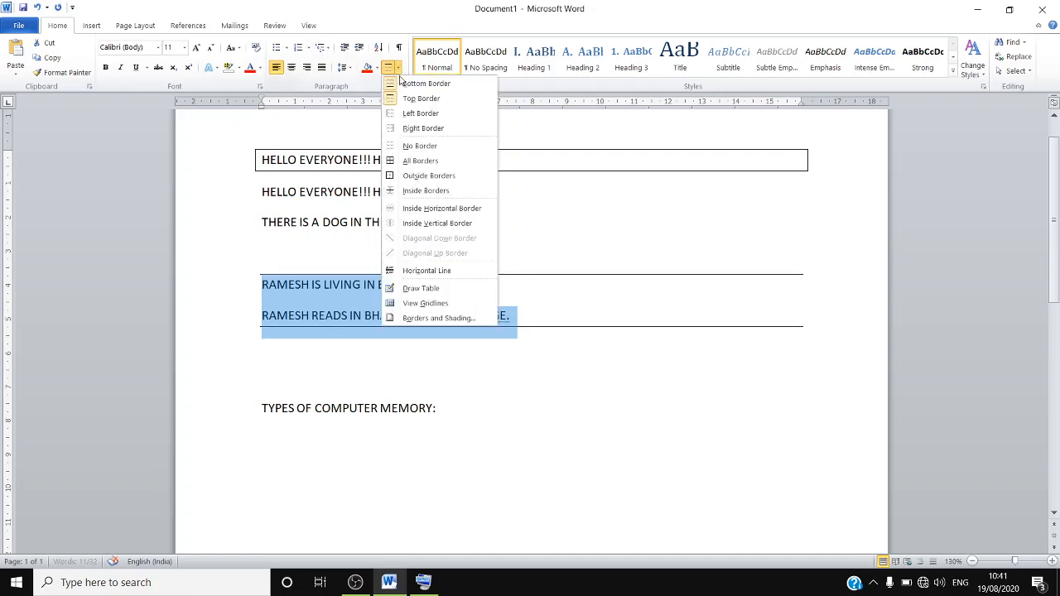
left_click(418, 128)
left_click(397, 67)
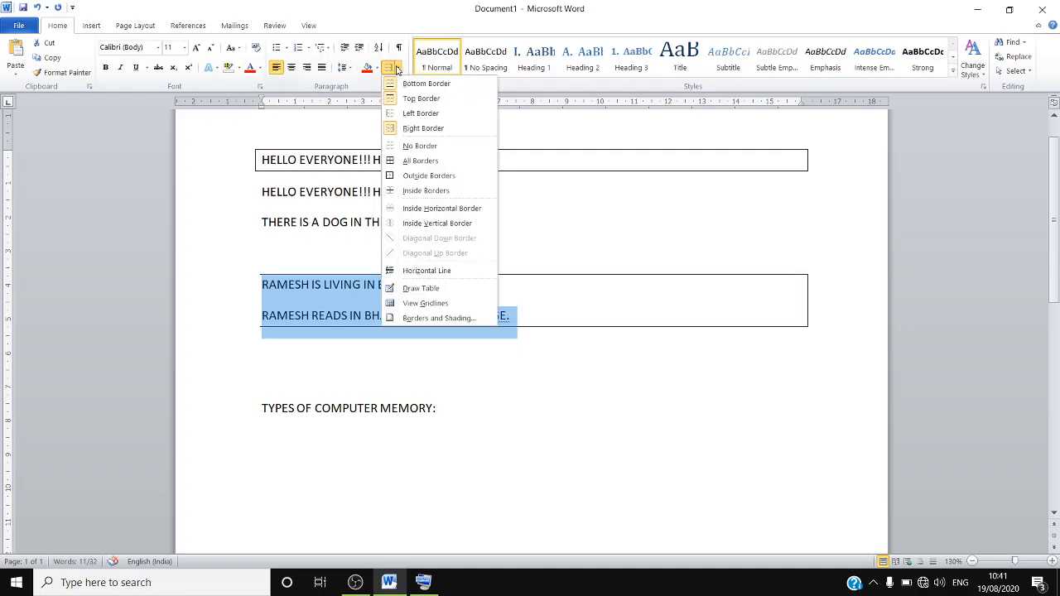
left_click(394, 118)
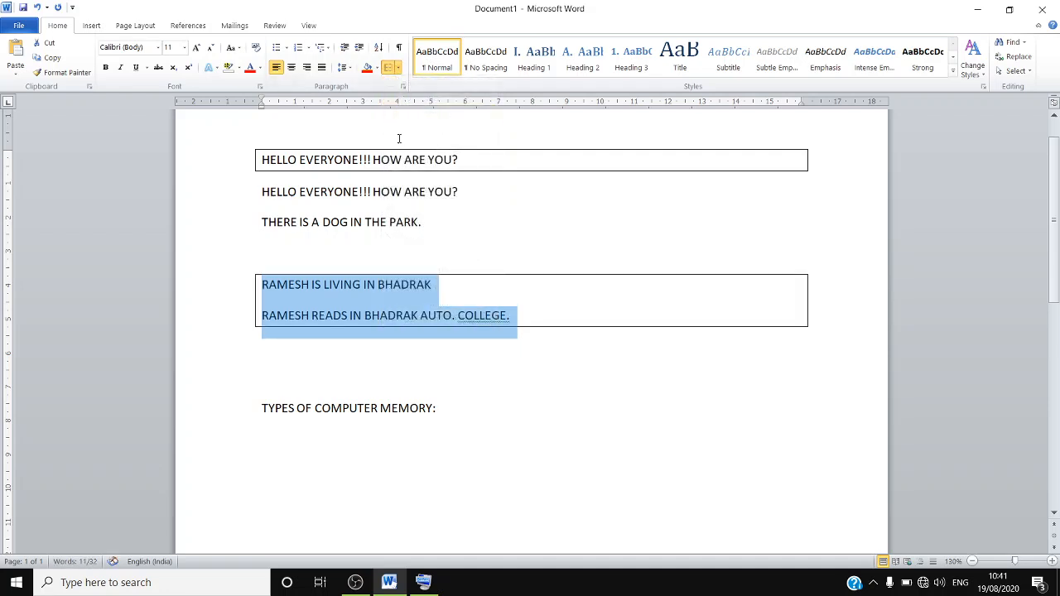
Add a bottom border to the second "HELLO EVERYONE!!! HOW ARE YOU?" paragraph.
left_click(490, 196)
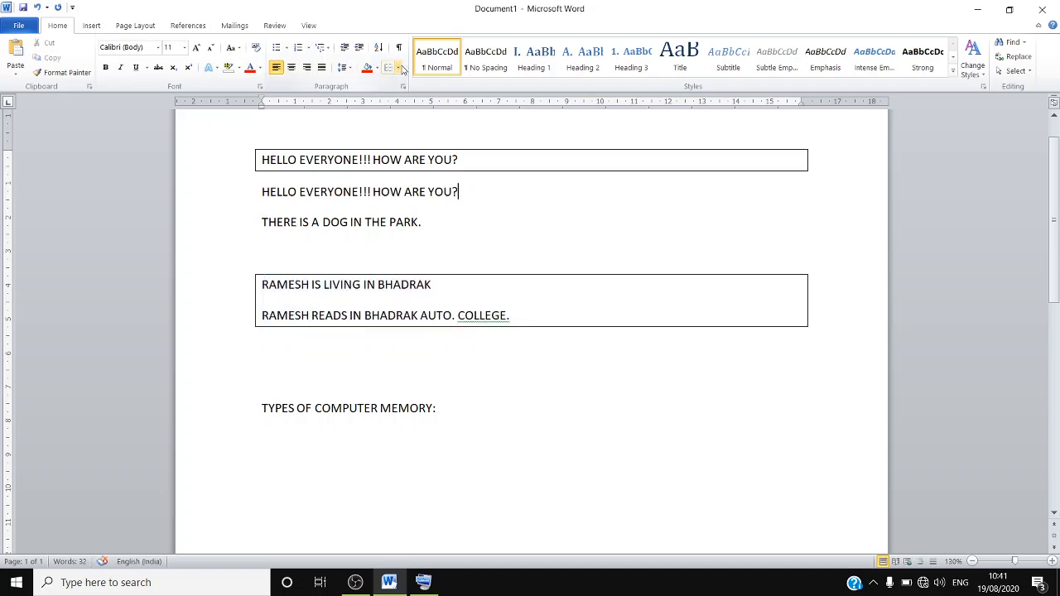
left_click(399, 68)
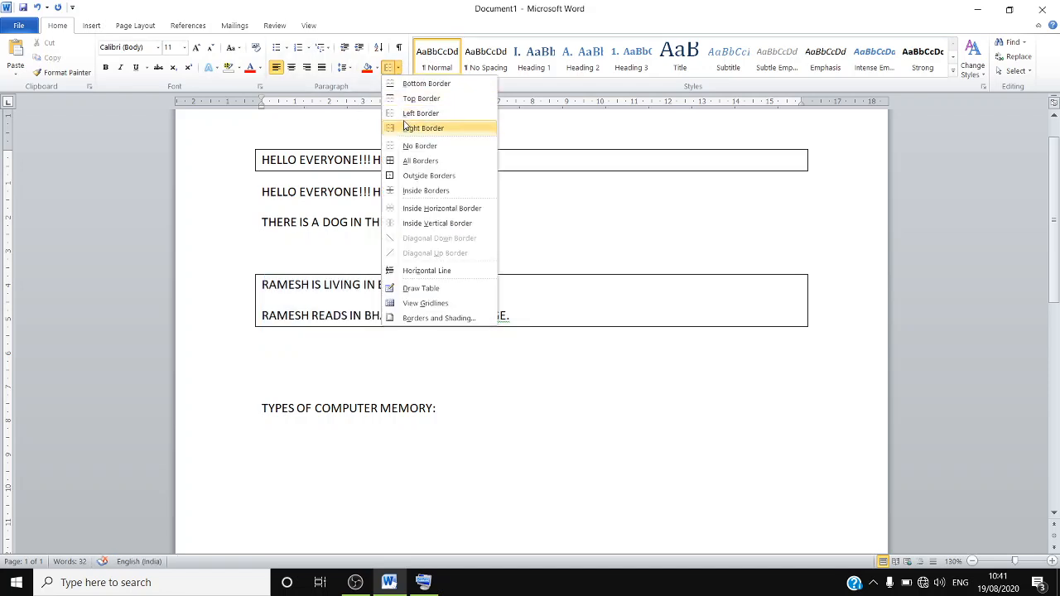
left_click(424, 83)
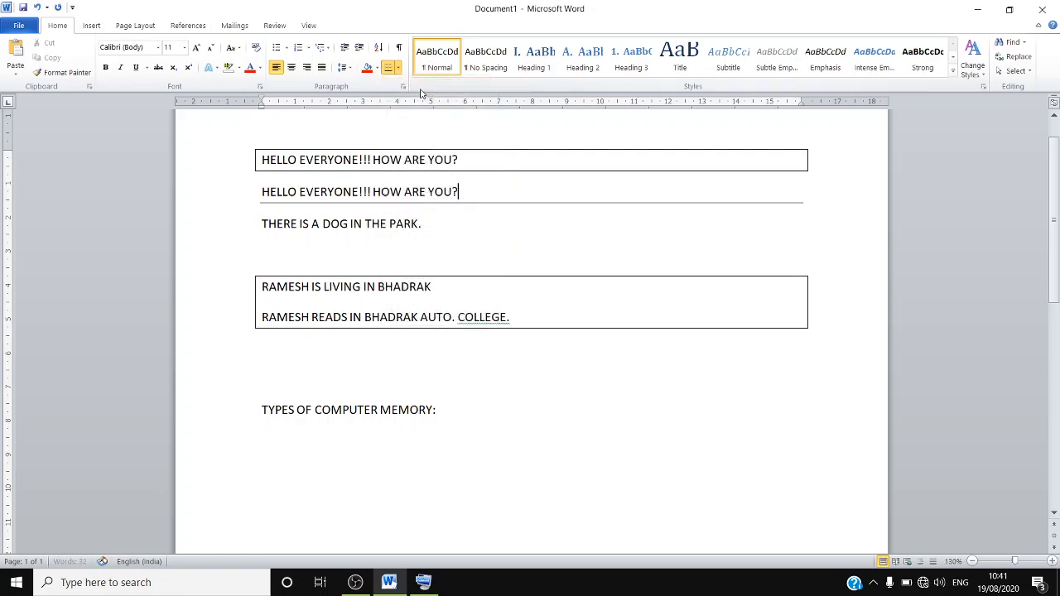
Apply all borders to the second "HELLO EVERYONE!!! HOW ARE YOU?" paragraph.
left_click(398, 68)
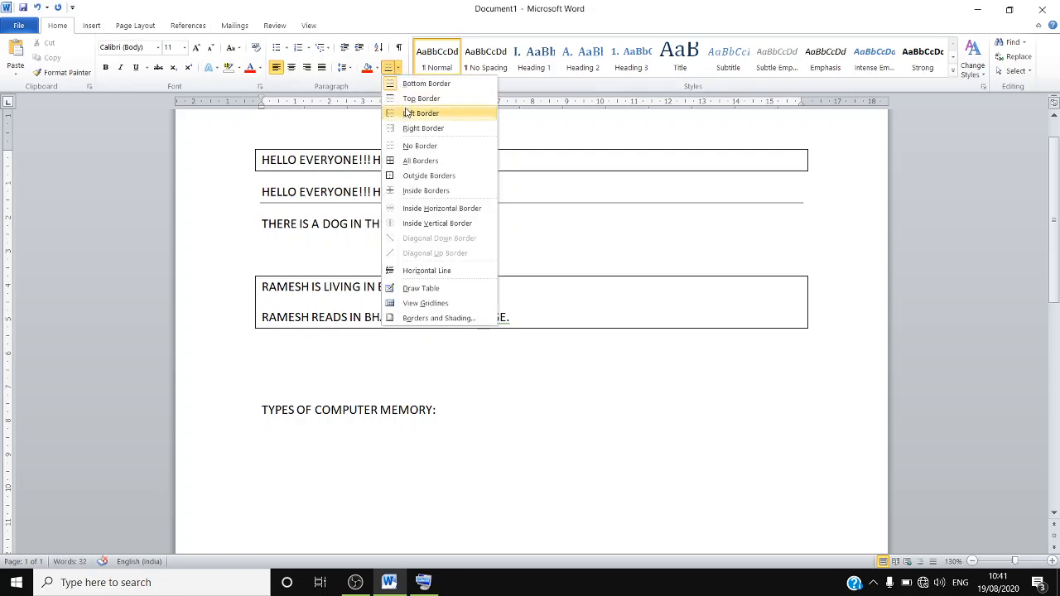
left_click(415, 161)
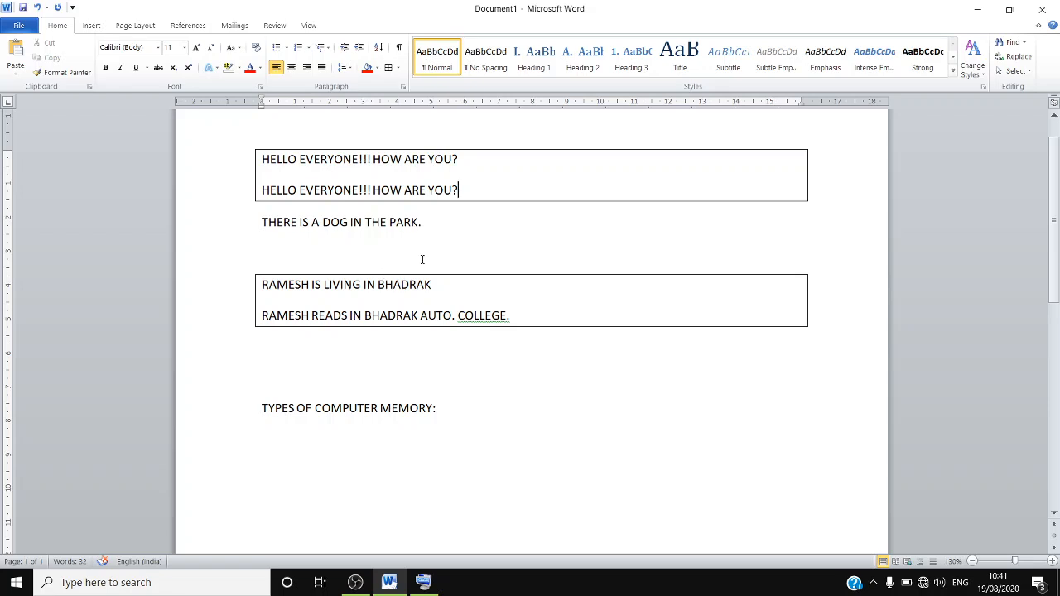
Apply all borders to the "TYPES OF COMPUTER MEMORY:" paragraph and remove them again with No Border.
left_click(203, 410)
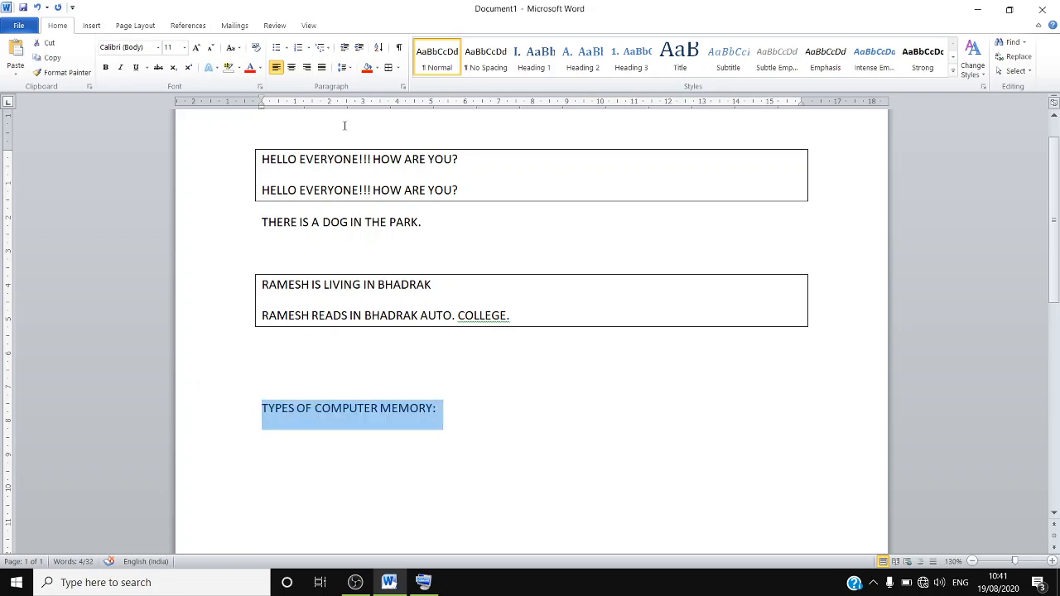
left_click(397, 66)
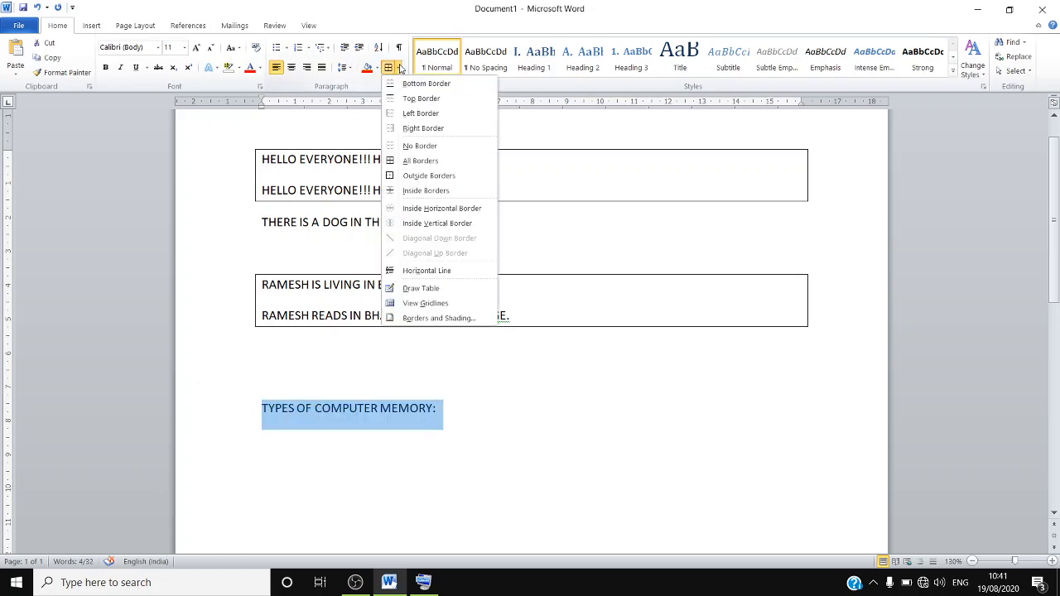
left_click(411, 162)
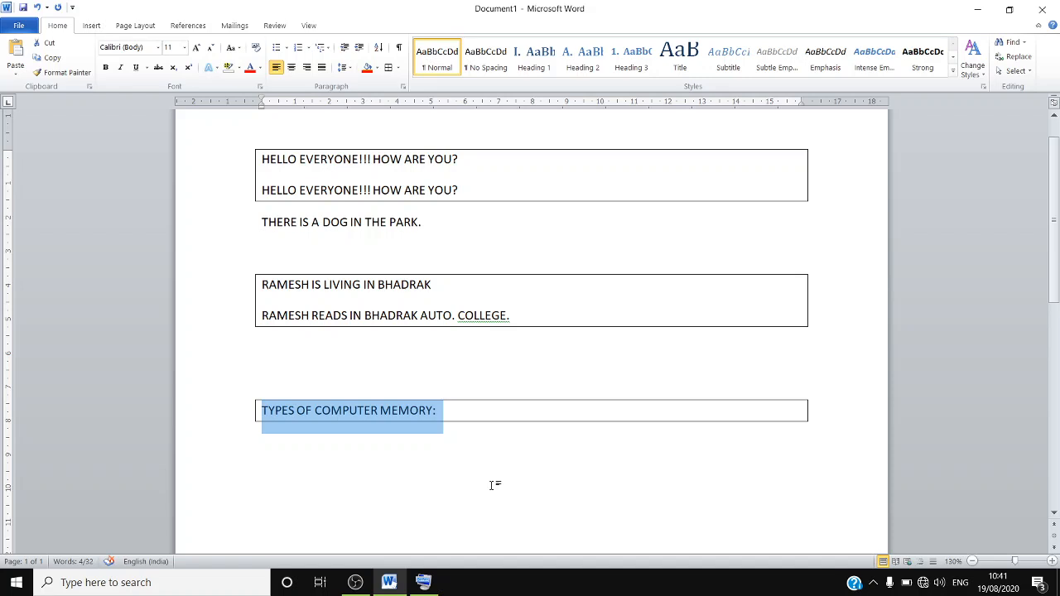
left_click(398, 68)
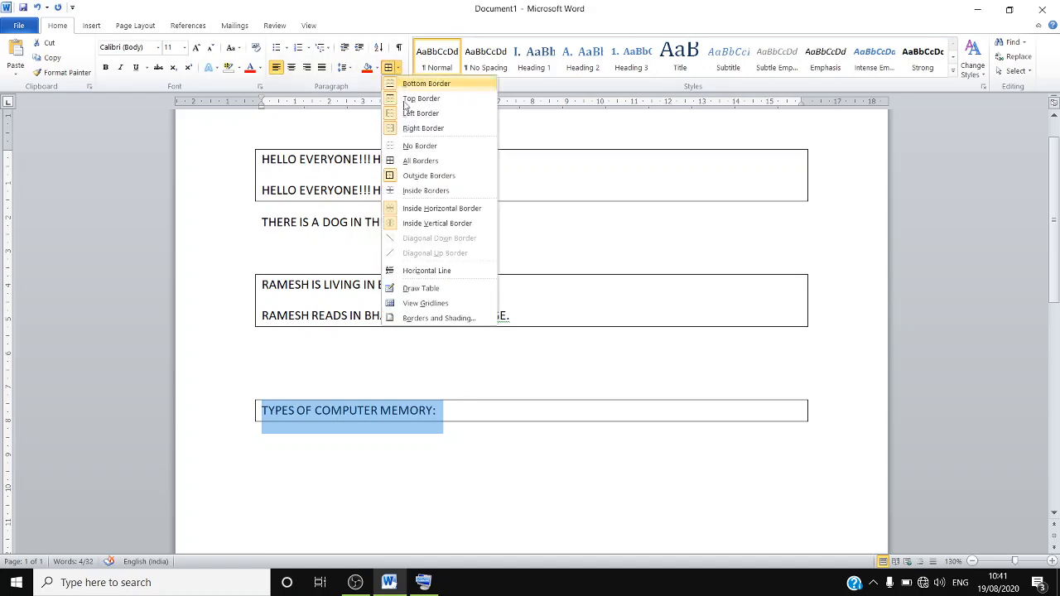
left_click(419, 146)
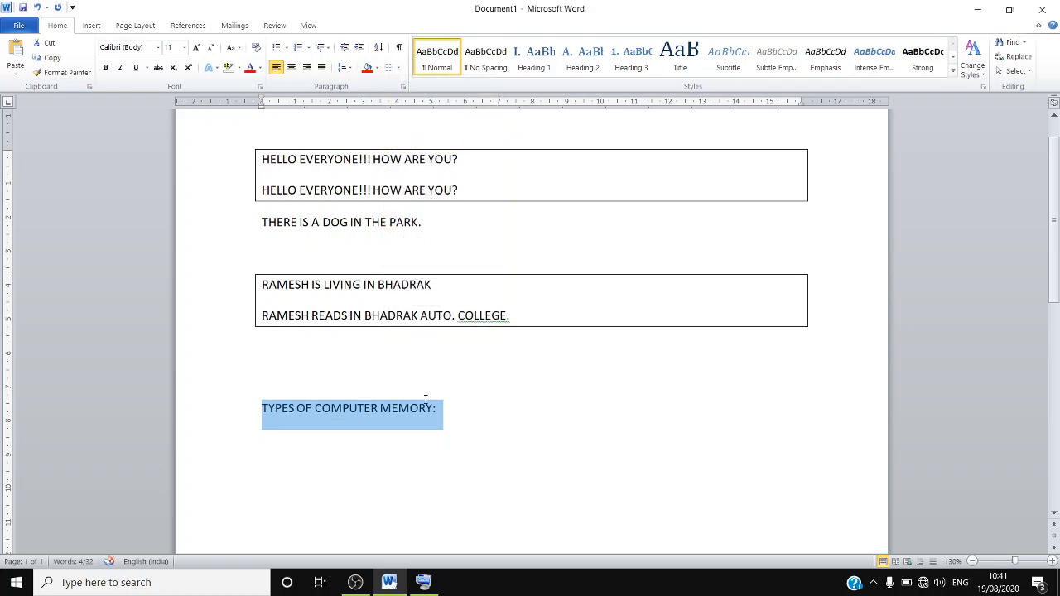
left_click(397, 67)
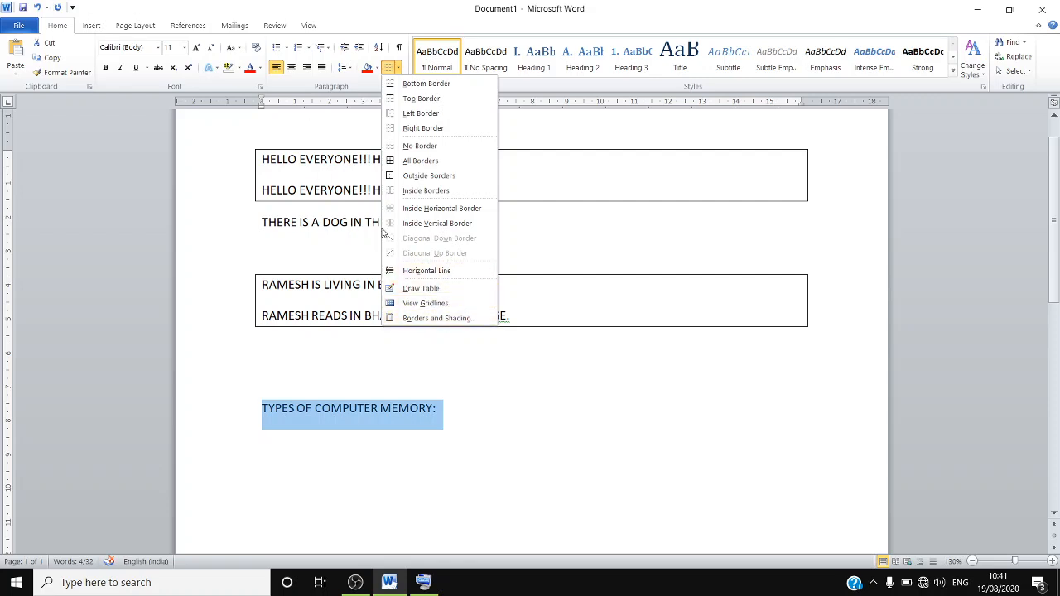
left_click(94, 33)
left_click(92, 27)
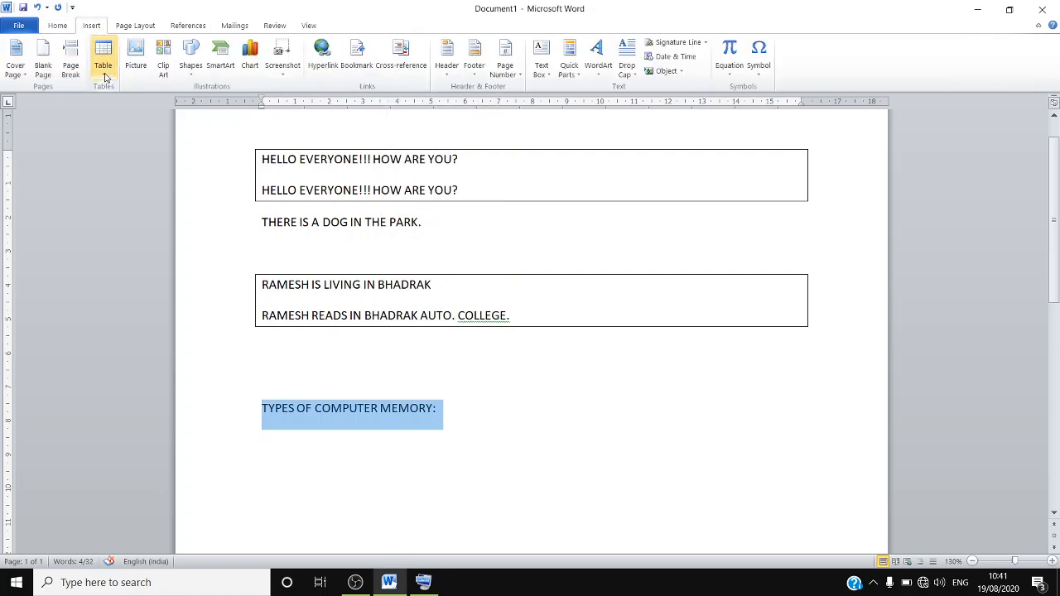
left_click(104, 75)
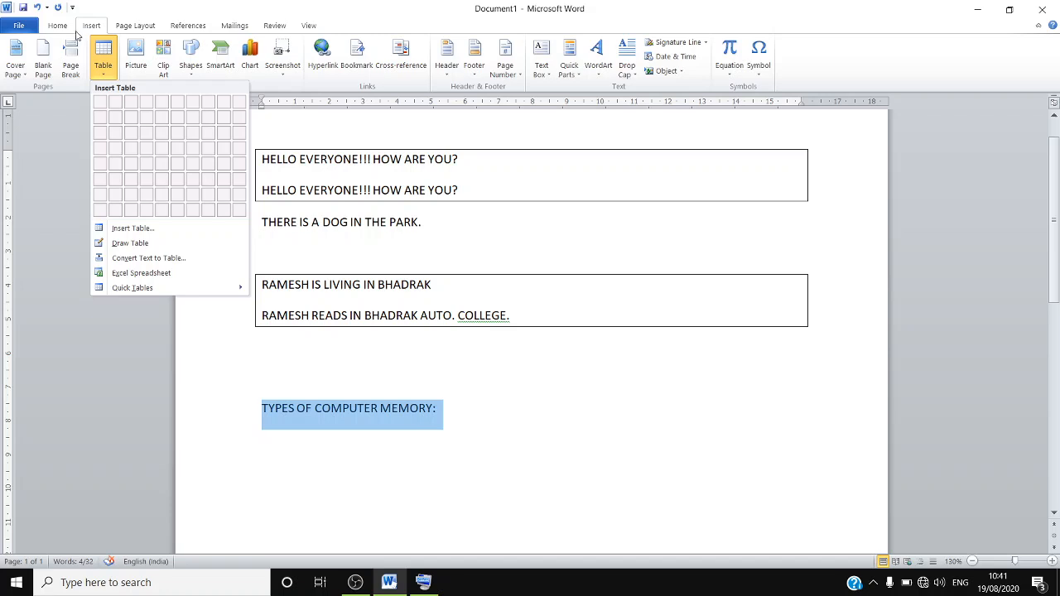
left_click(60, 29)
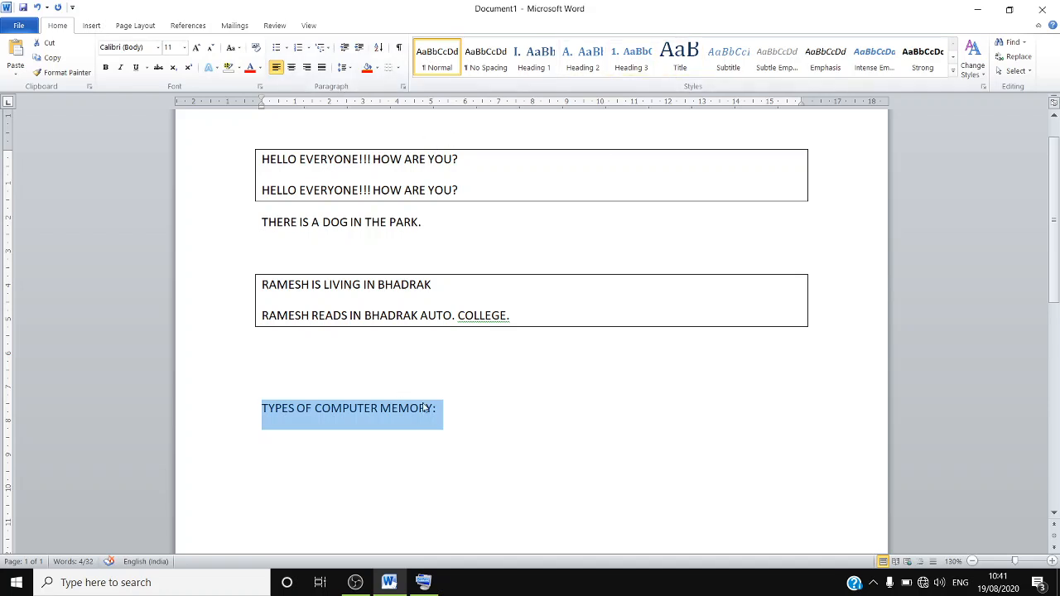
Apply the Intense Quote style to all paragraphs above "TYPES OF COMPUTER MEMORY:".
left_click_drag(445, 414, 278, 171)
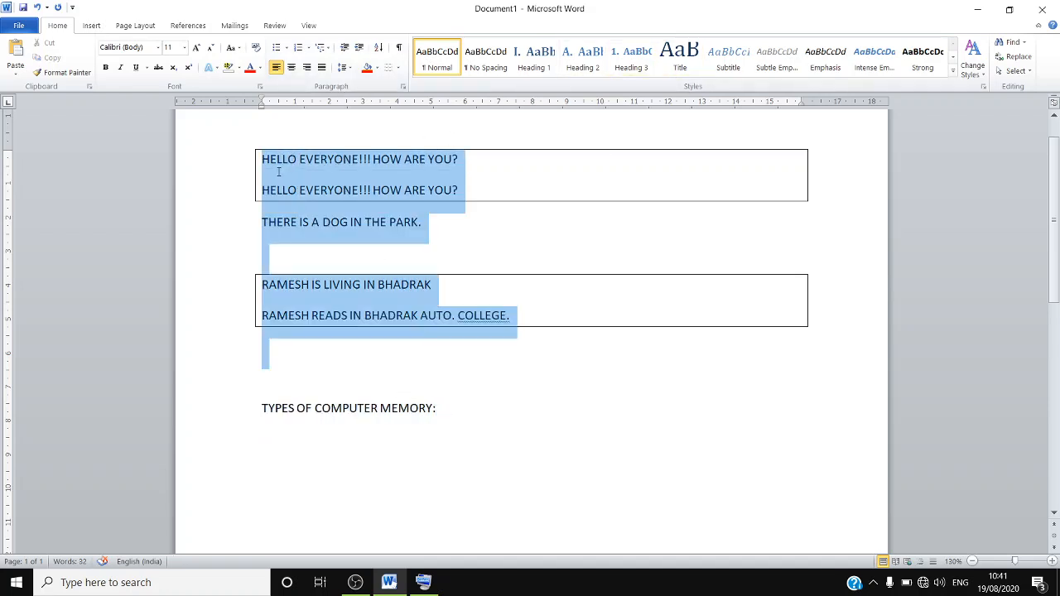
left_click(953, 71)
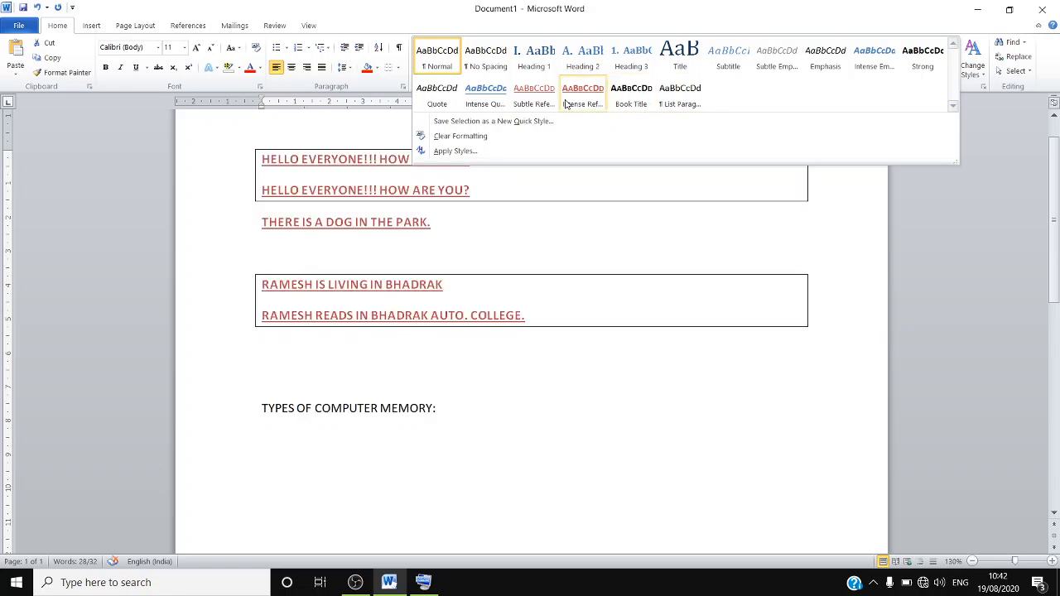
left_click(486, 98)
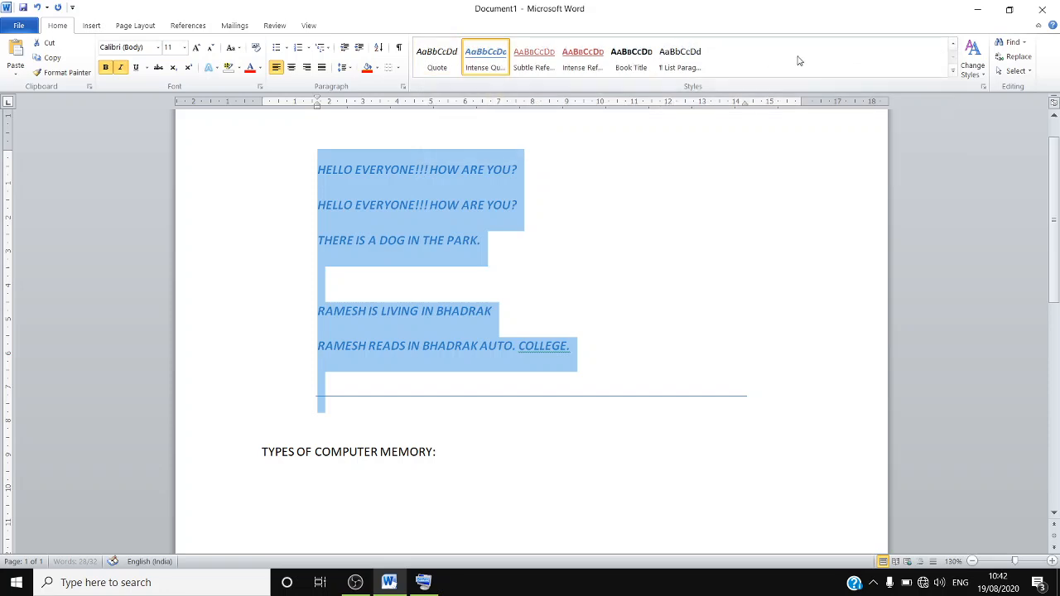
Clear the formatting of the selected paragraphs above "TYPES OF COMPUTER MEMORY:" and deselect them.
left_click(953, 73)
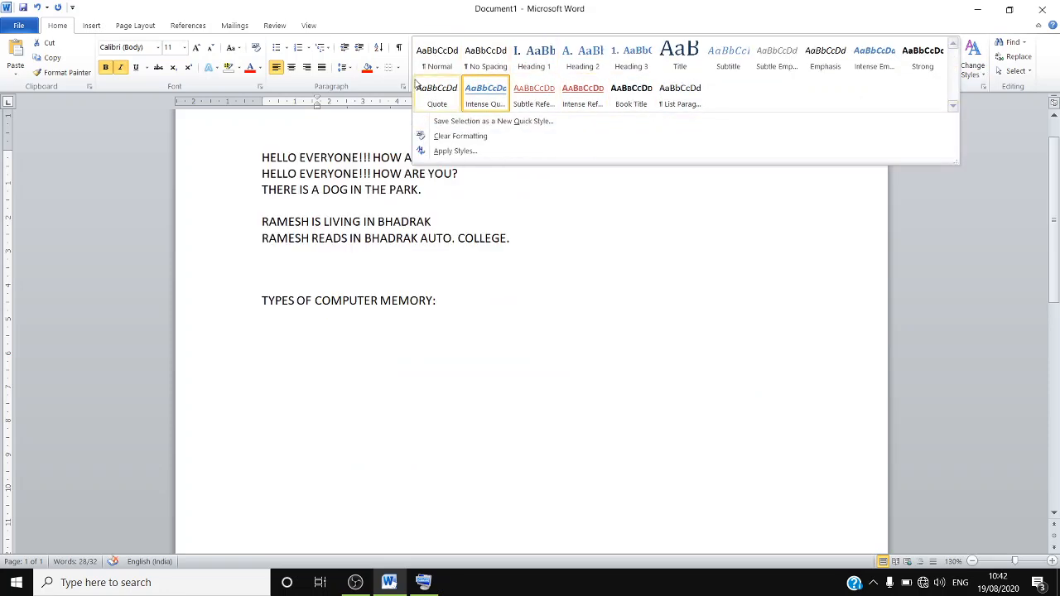
left_click(458, 136)
left_click(378, 282)
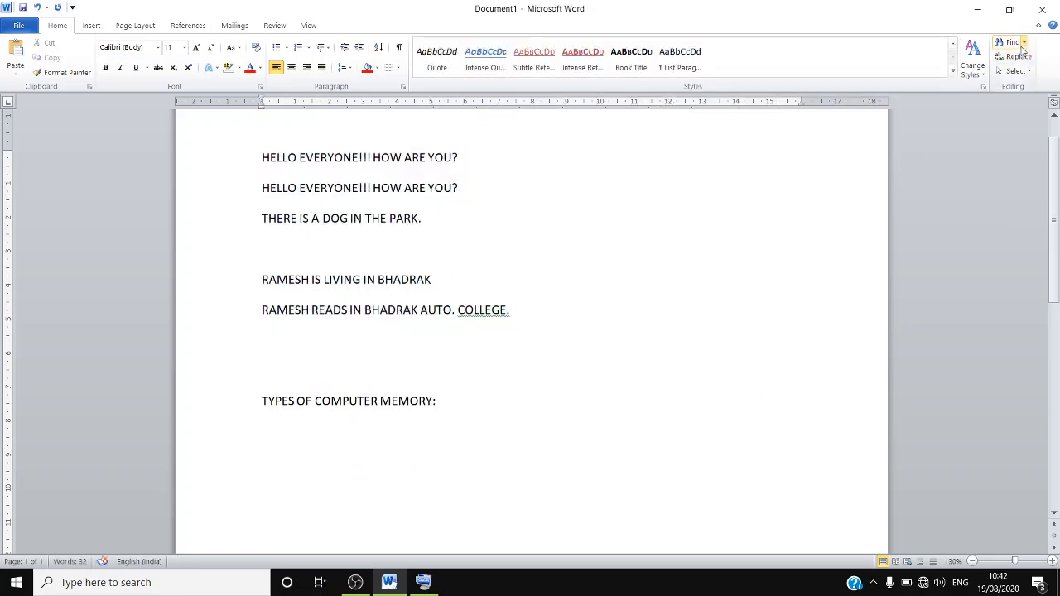
Search the document for "MEMORY" using Find.
left_click(1024, 43)
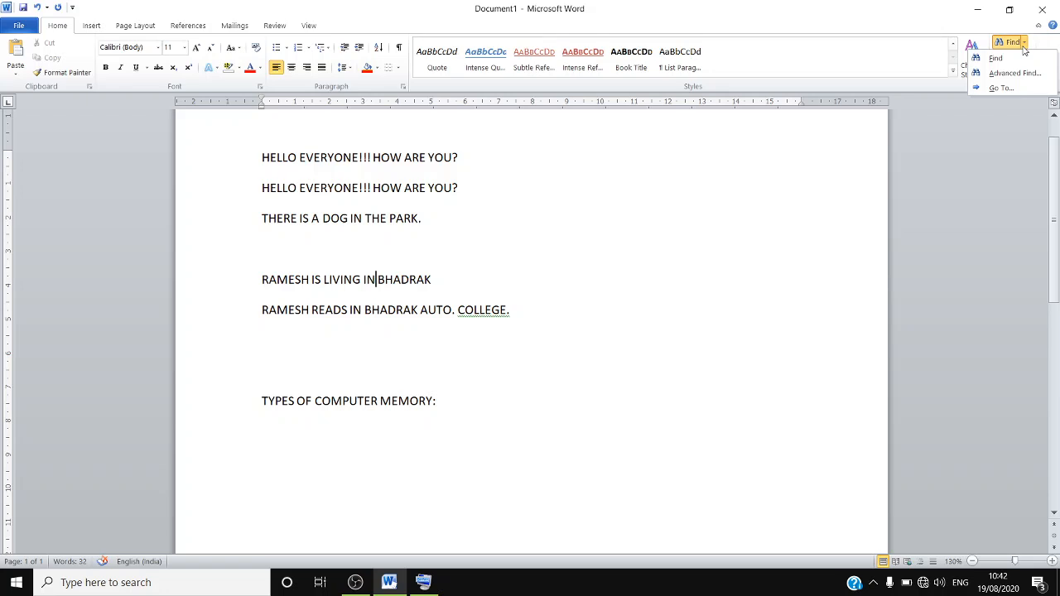
left_click(996, 58)
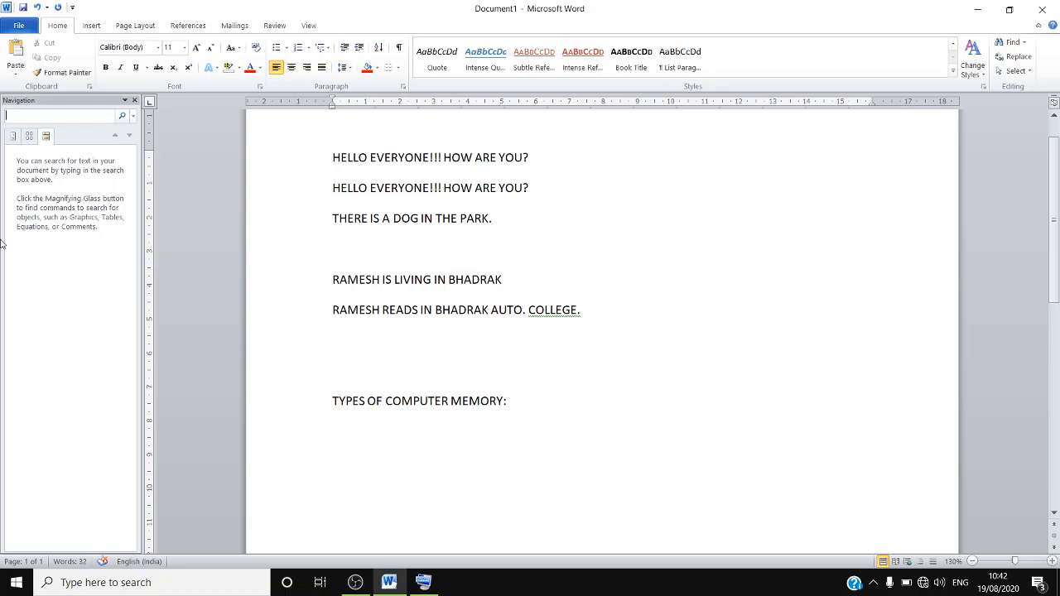
type("MEMORY")
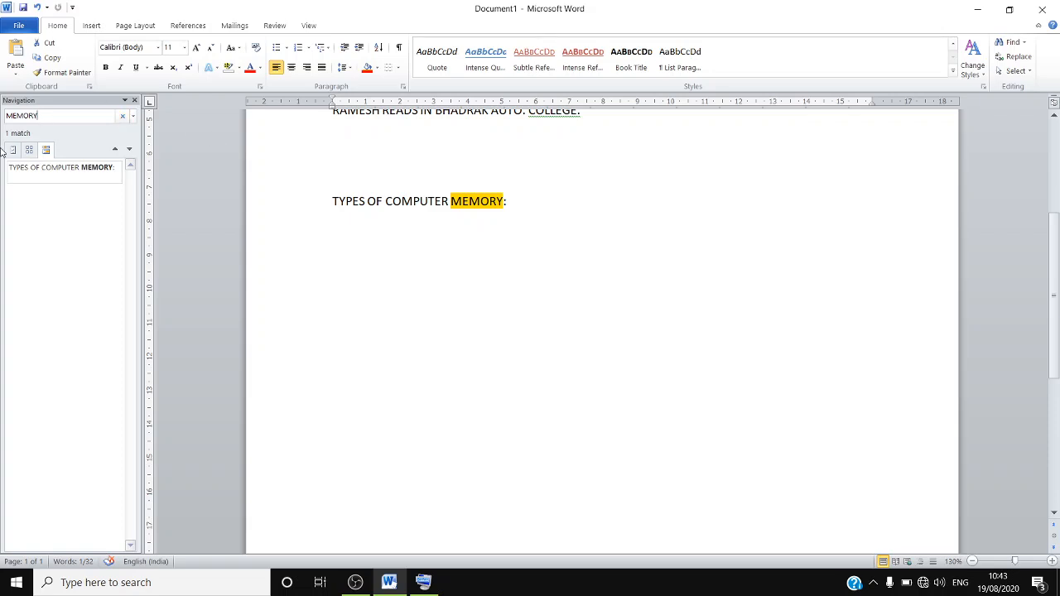
Search the document for "COLLEGE" instead, and clear the search text.
key("BackSpace")
key("BackSpace")
key("BackSpace")
key("BackSpace")
key("BackSpace")
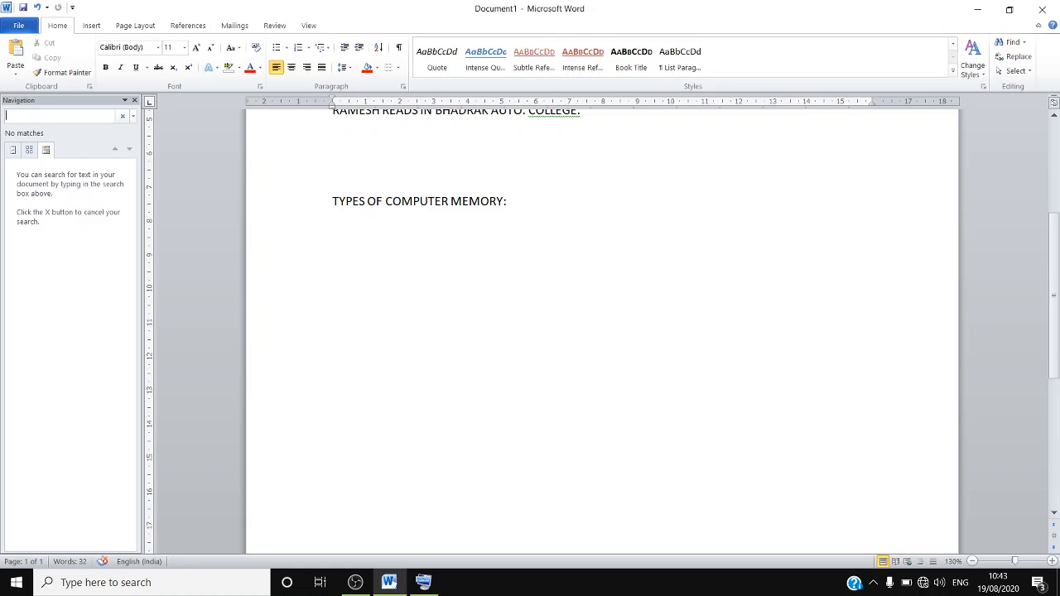
type("COLL")
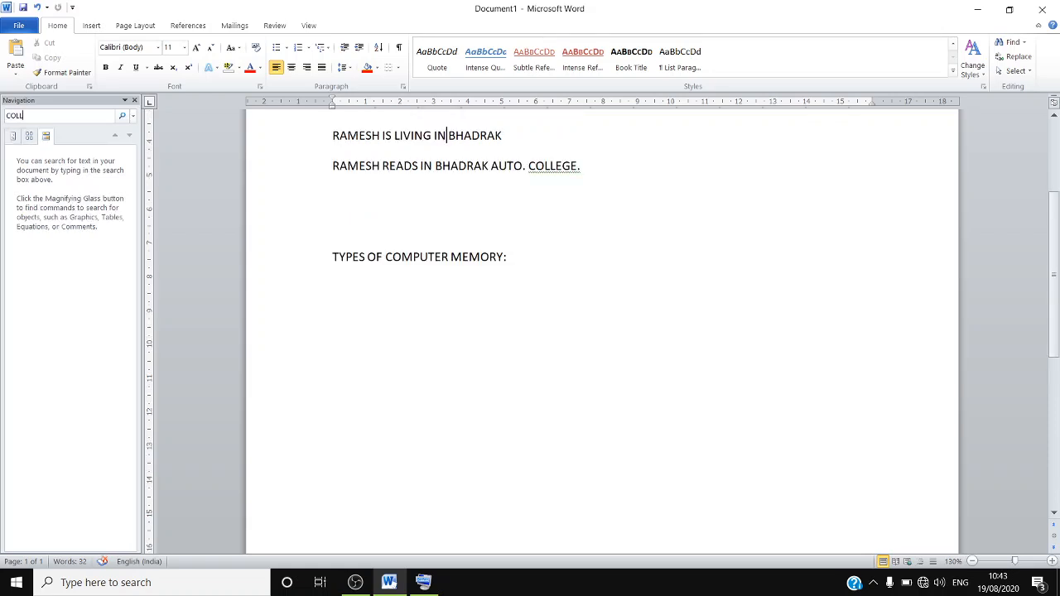
type("EGE")
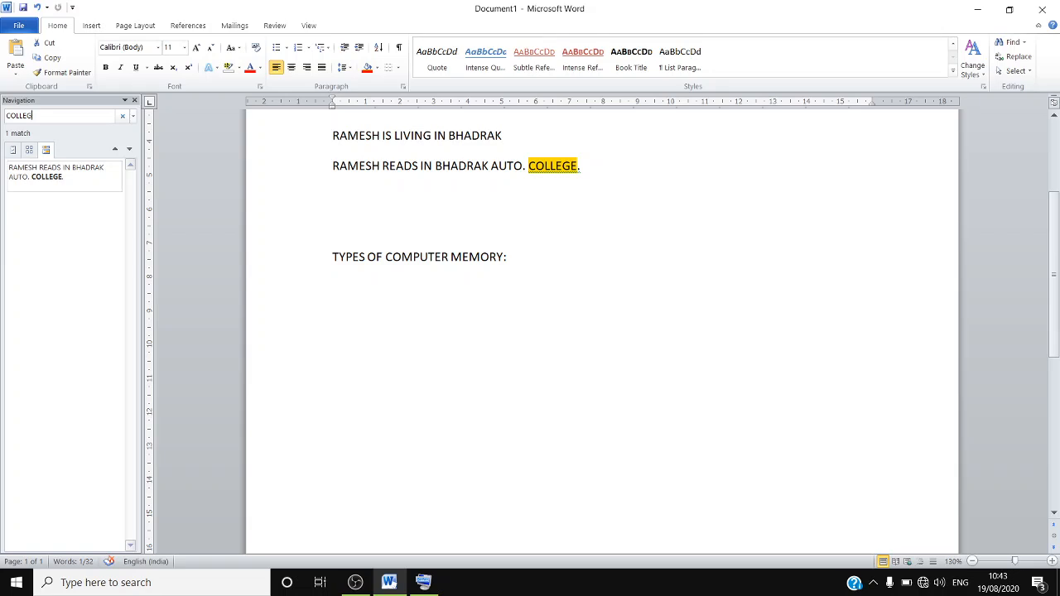
key("BackSpace")
key("BackSpace")
key("BackSpace")
key("BackSpace")
key("BackSpace")
key("BackSpace")
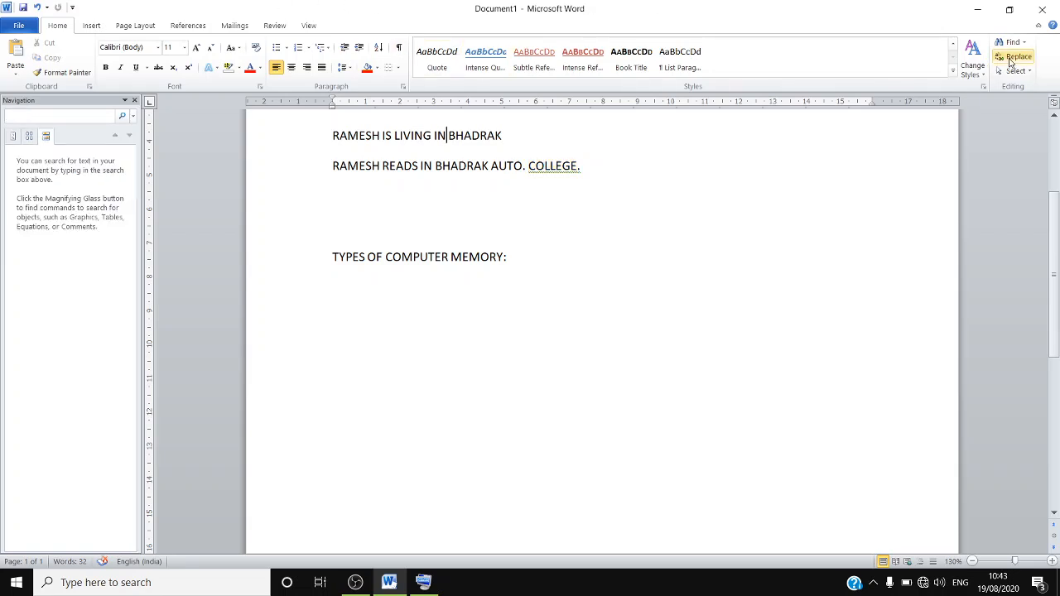
Replace all occurrences of the person's first name in the two Bhadrak sentences with a different first name.
left_click(1013, 58)
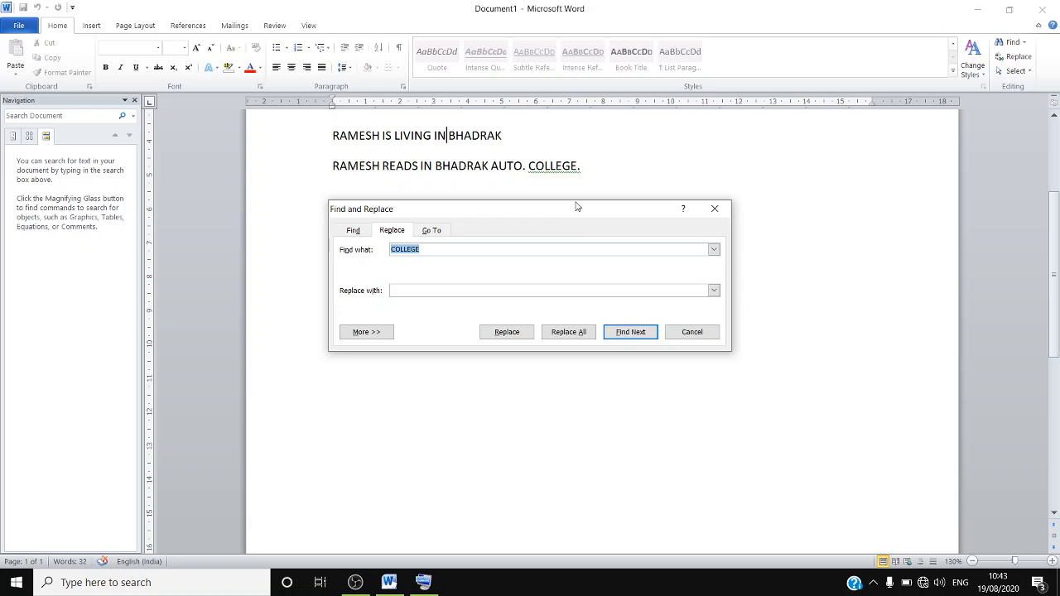
left_click_drag(578, 204, 836, 171)
type("RMAE")
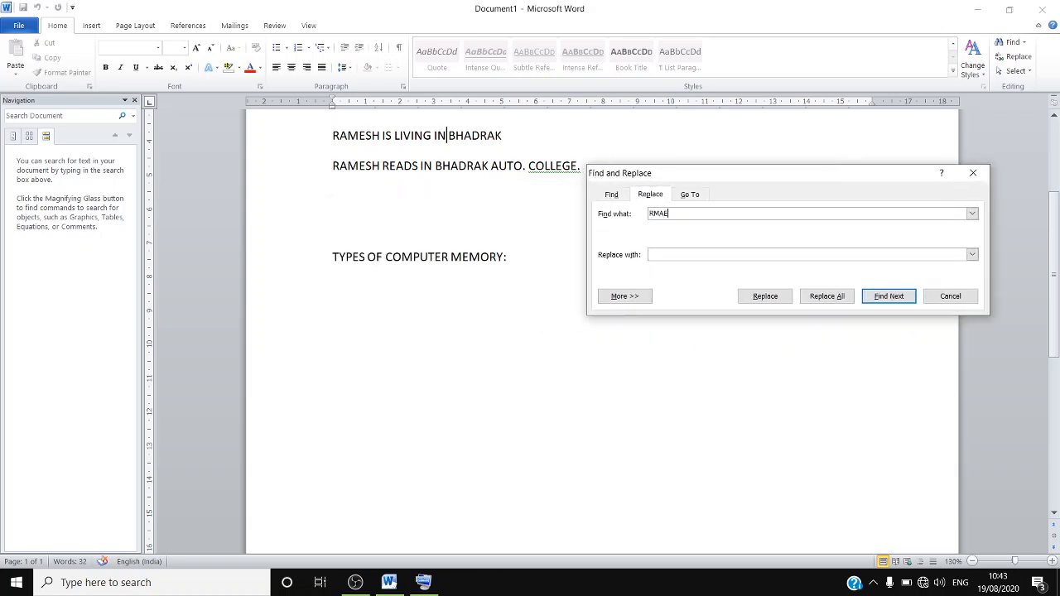
type("SH")
key("BackSpace")
key("BackSpace")
key("BackSpace")
key("BackSpace")
key("BackSpace")
type("AMESURESH")
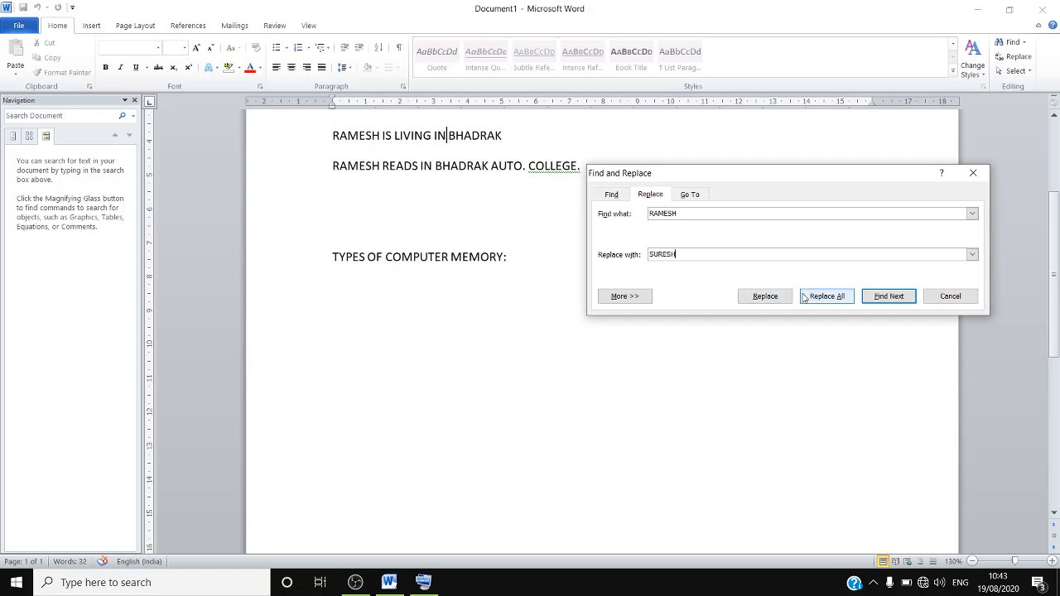
left_click(804, 297)
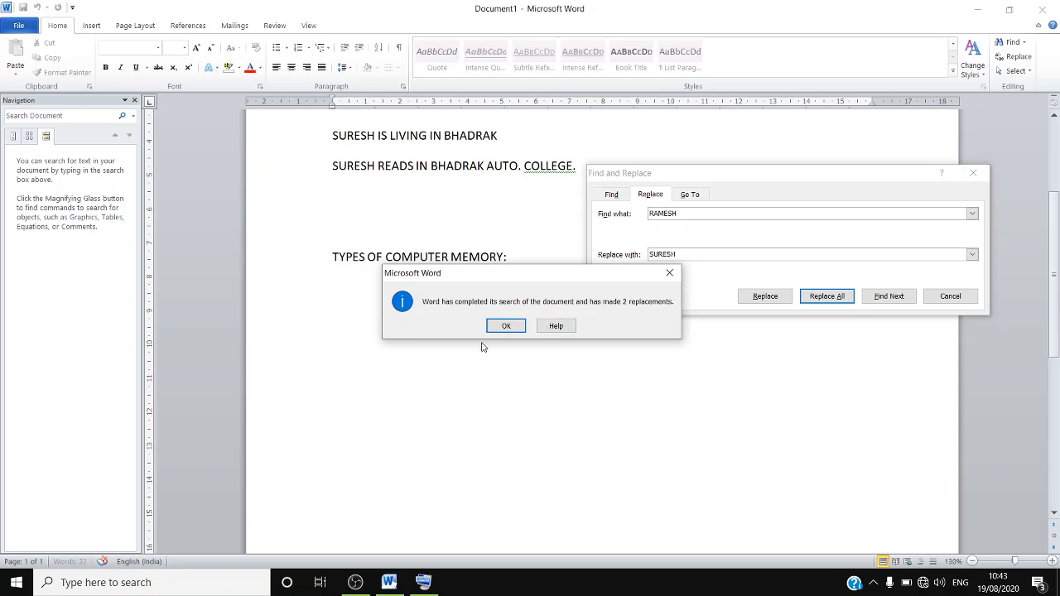
left_click(502, 326)
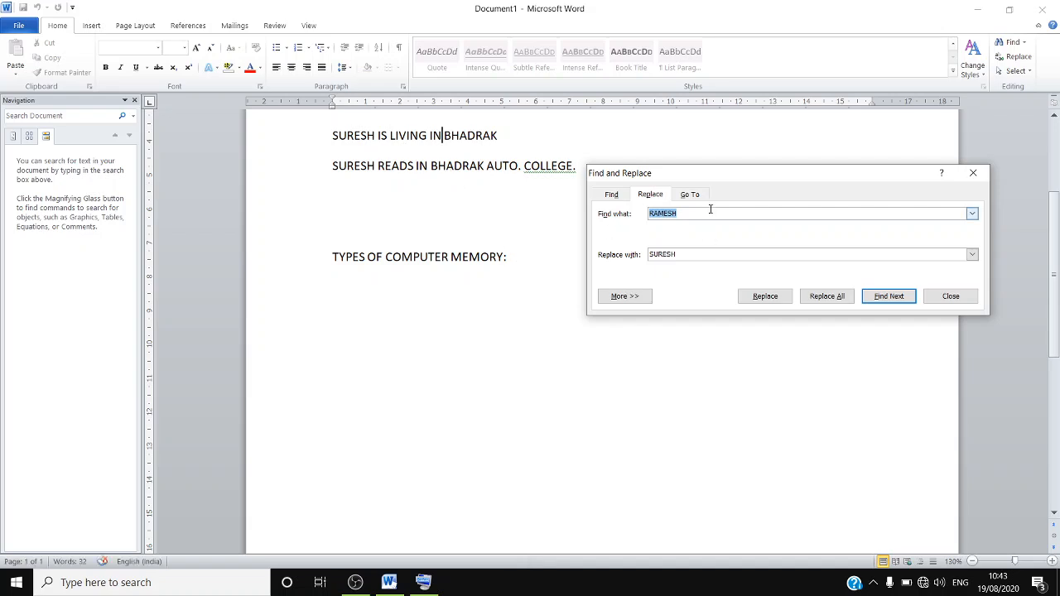
Replace all occurrences of "MEMORY" with "PARTS" in the document.
type("MEMORY")
key("Tab")
type("PARTS")
left_click(828, 297)
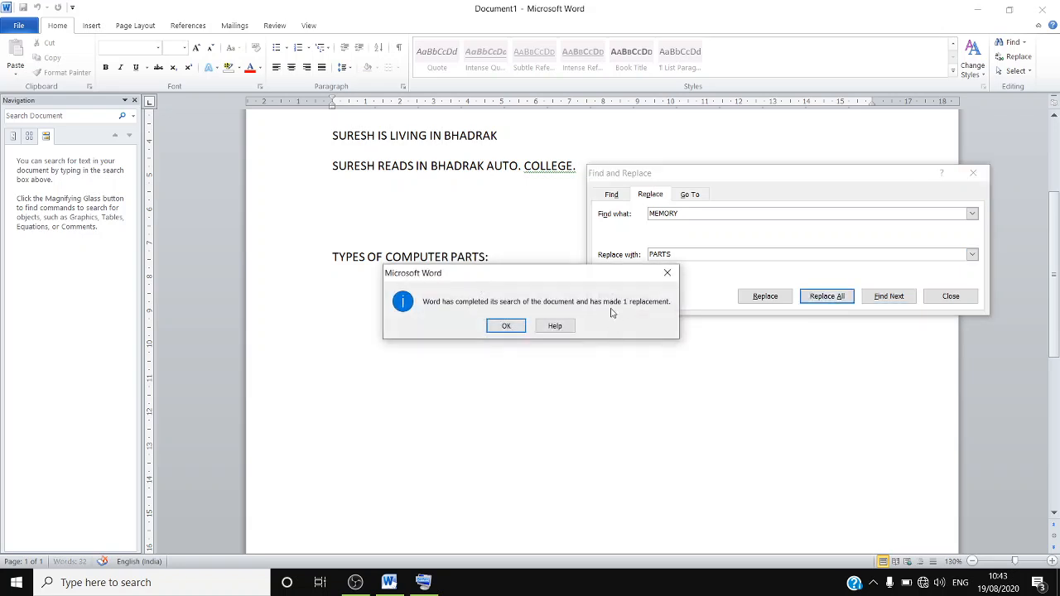
left_click(503, 326)
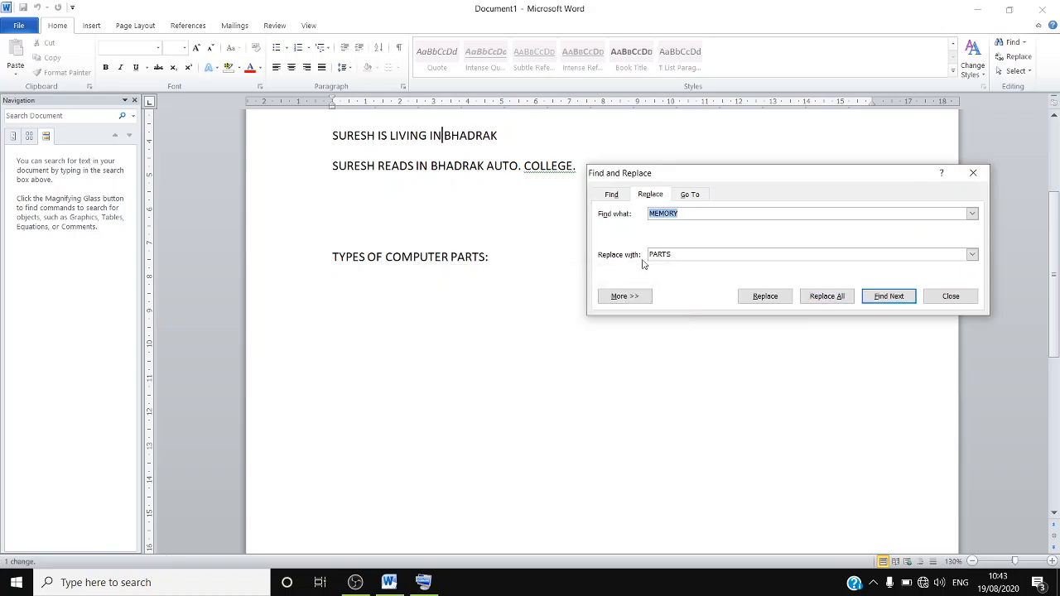
Replace all occurrences of "HELLO" with "GOOD BYE" and close Find and Replace.
type("HELLO")
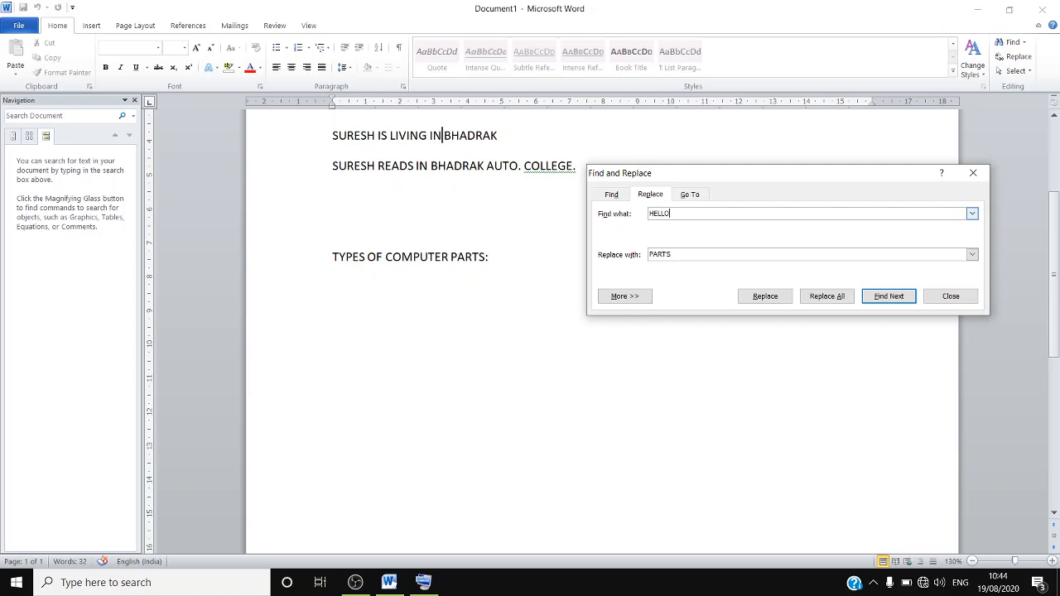
key("Tab")
type("G")
left_click(825, 297)
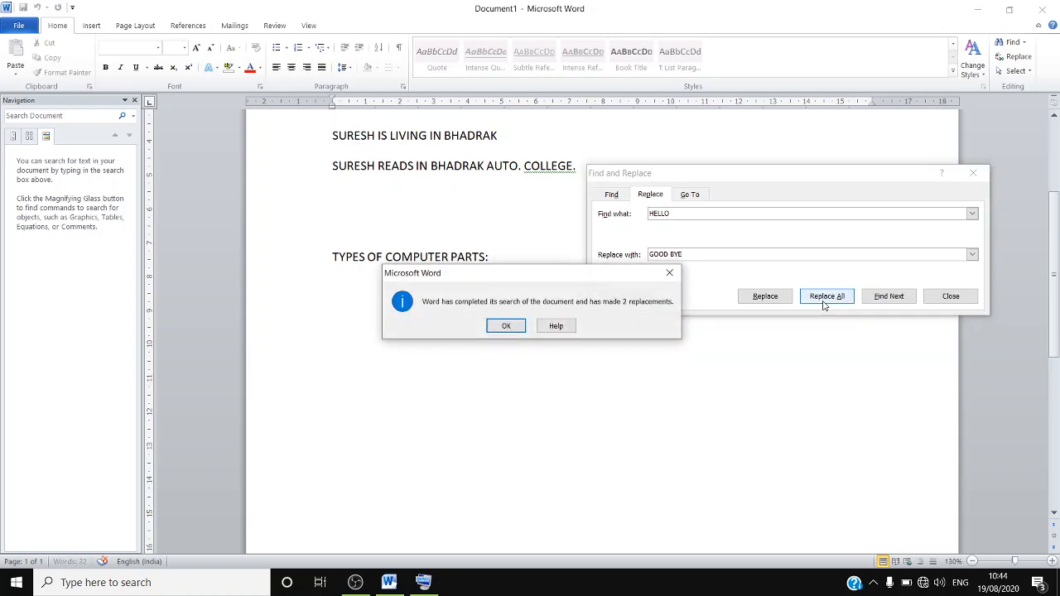
left_click(506, 326)
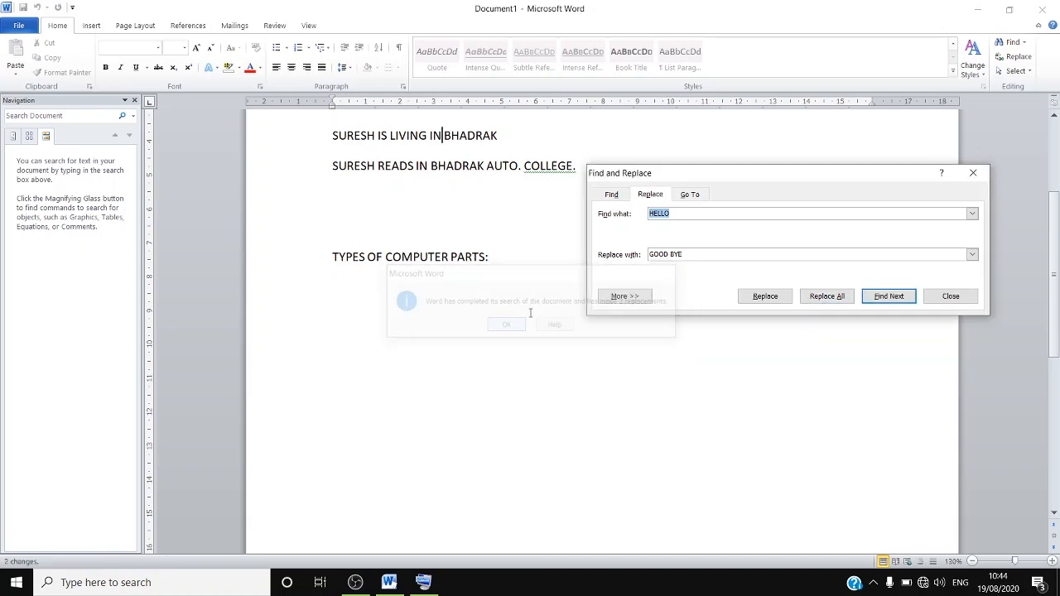
left_click(974, 172)
Select the entire contents of the document with Select All.
left_click_drag(1059, 206, 1059, 146)
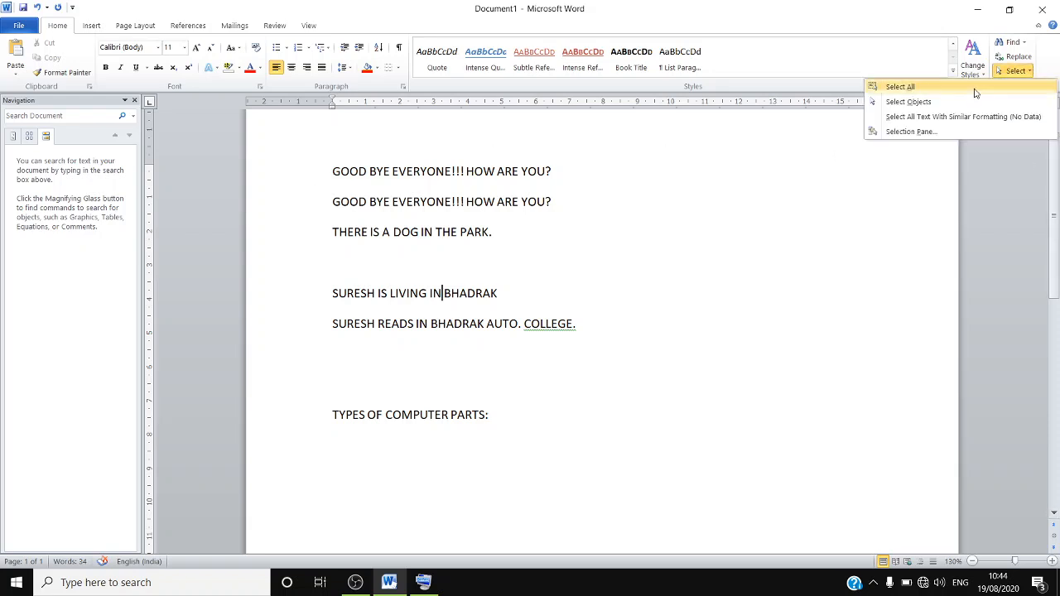
left_click(881, 87)
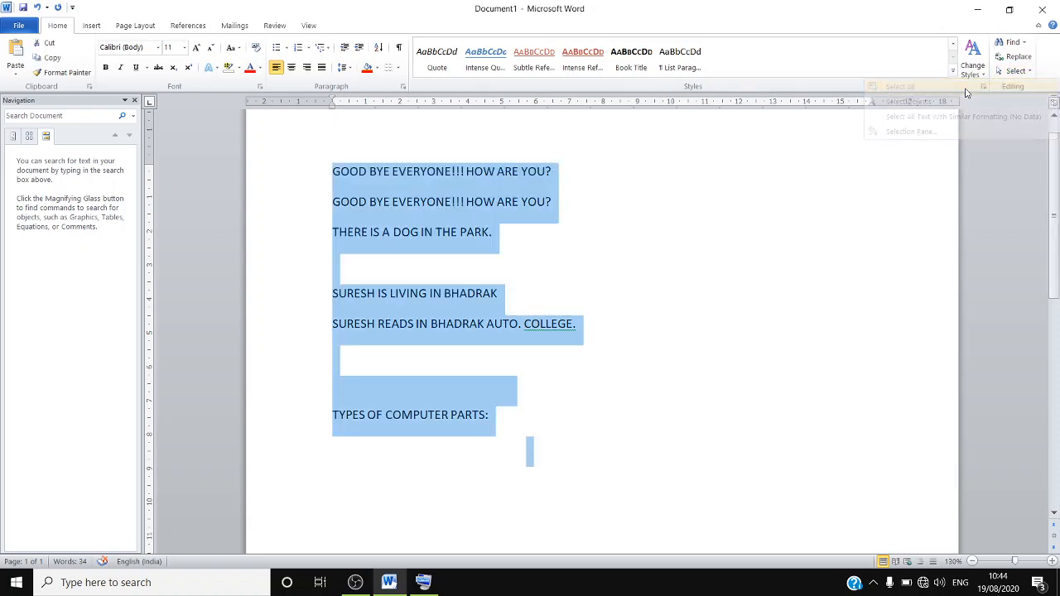
Clear the whole-document selection and close the Navigation pane.
left_click(511, 315)
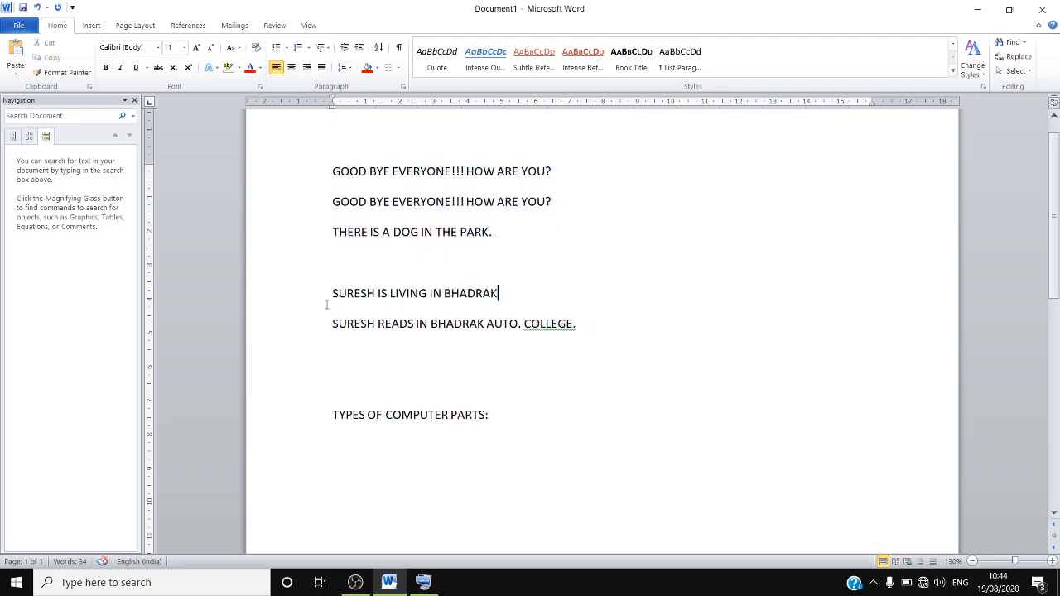
left_click(136, 100)
Select the document's entire contents from within the dog sentence and deselect it again.
left_click(323, 233)
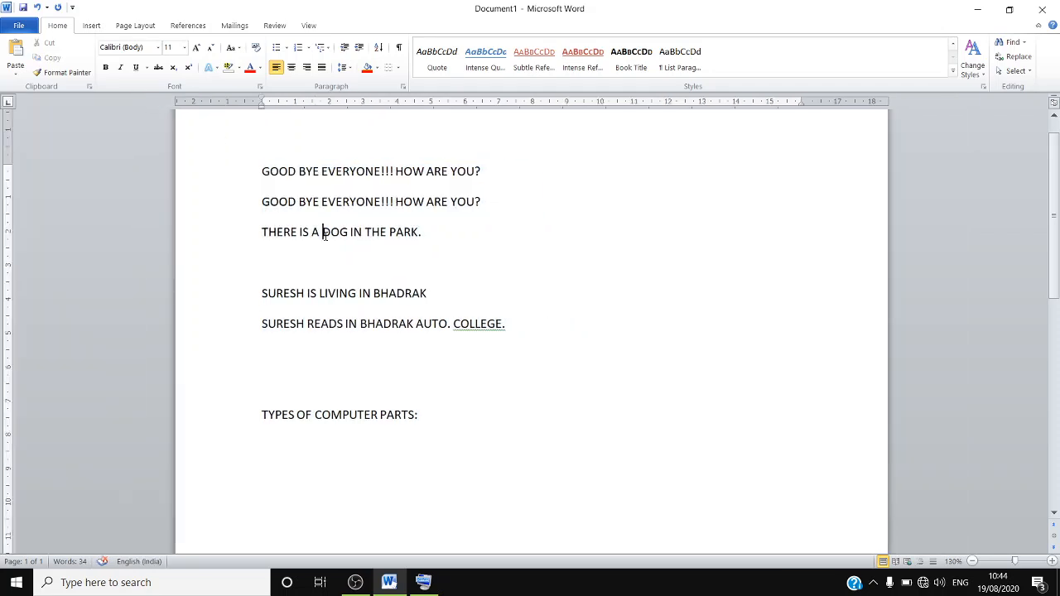
key("ctrl+a")
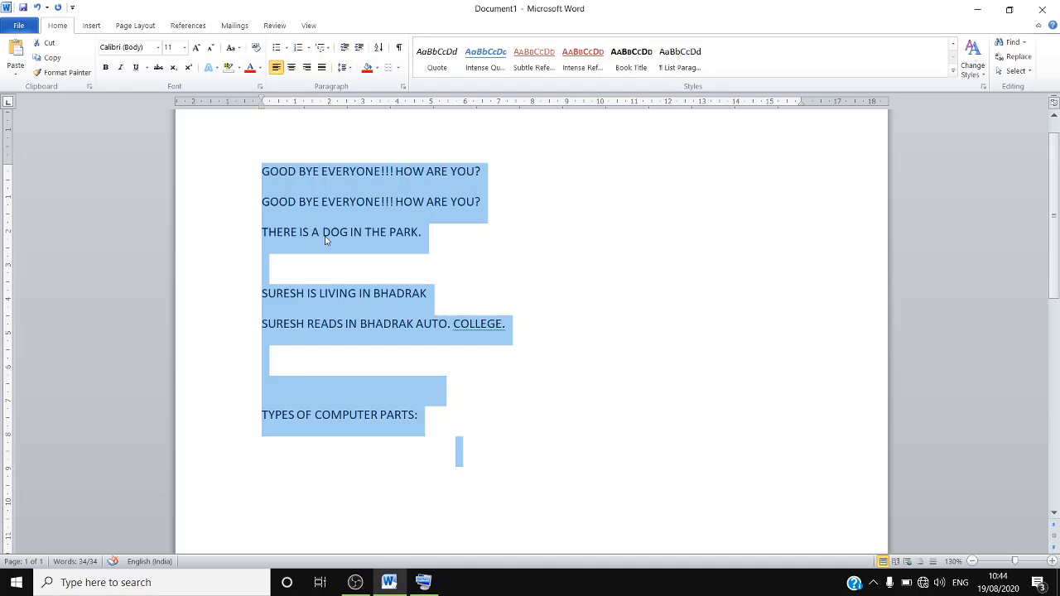
left_click(325, 235)
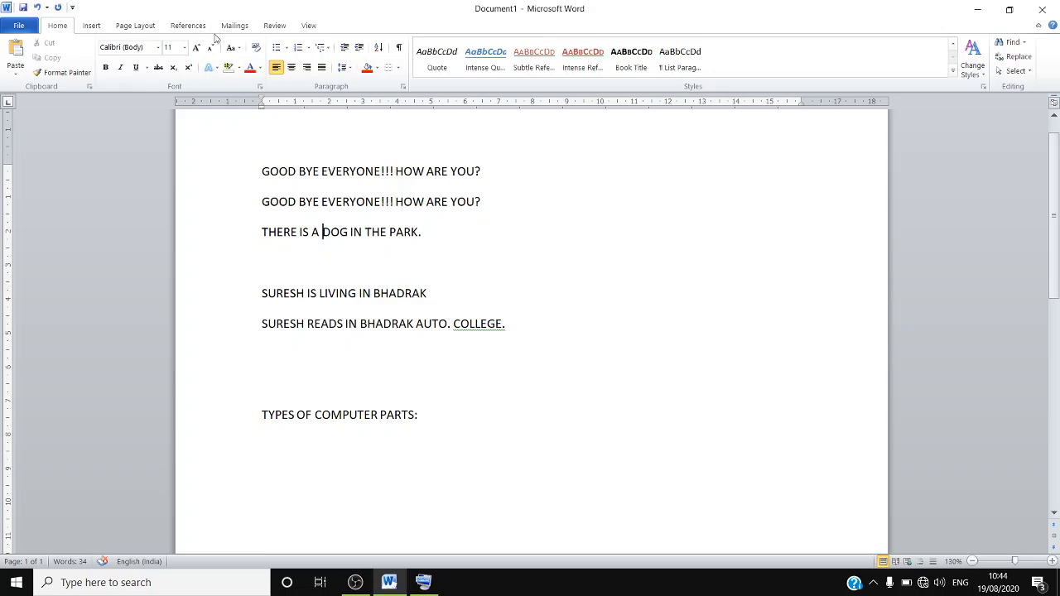
left_click(94, 26)
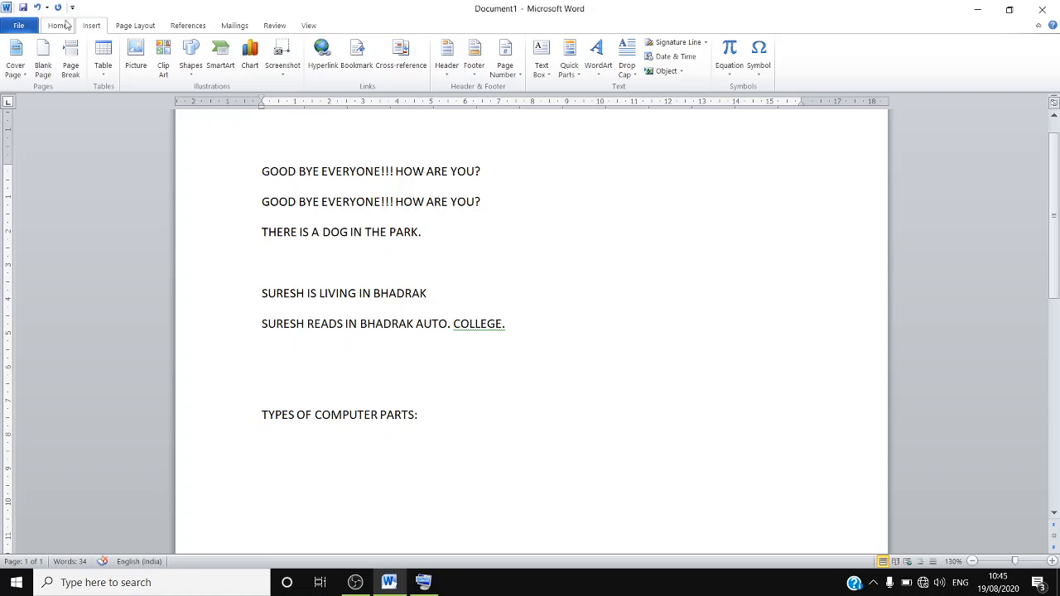
left_click(67, 25)
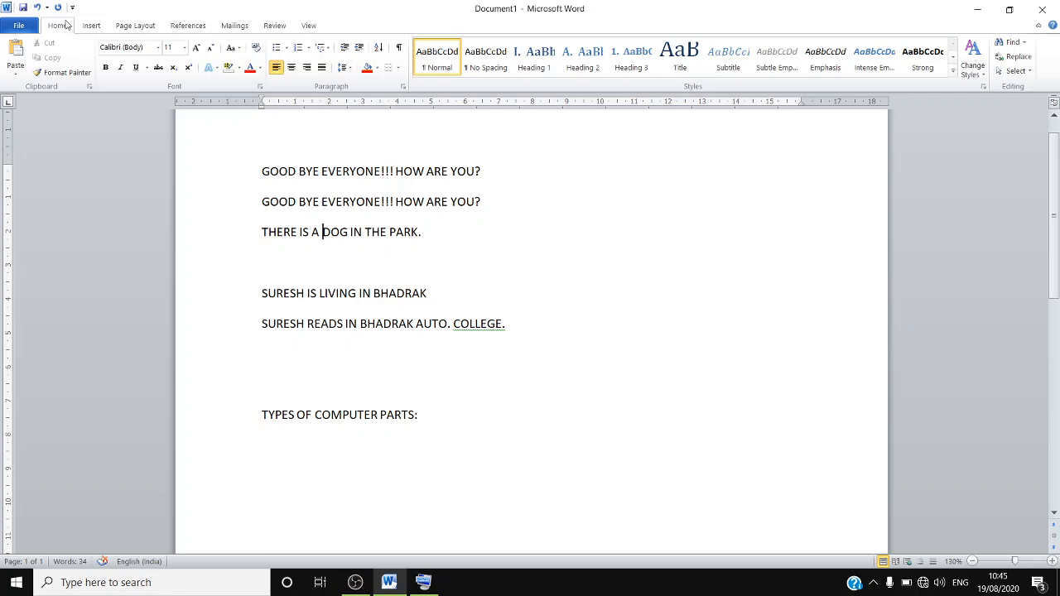
left_click(98, 25)
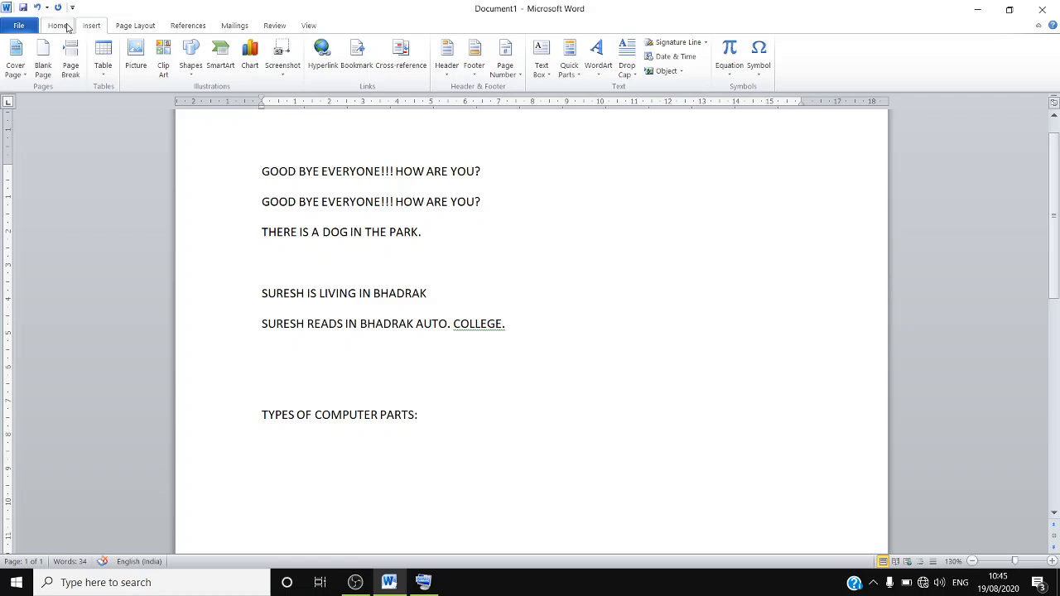
left_click(66, 27)
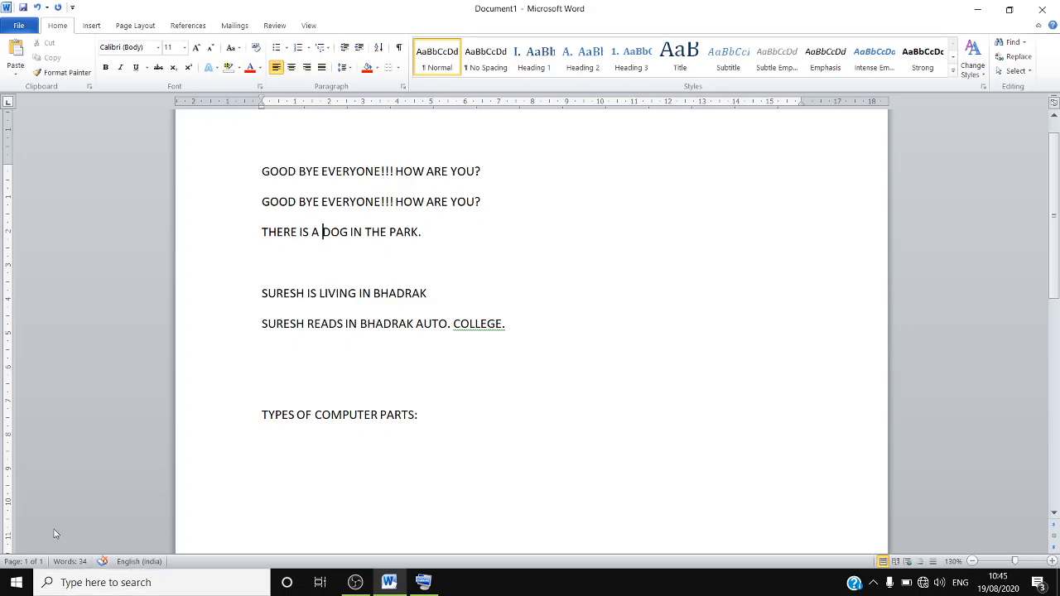
left_click(357, 583)
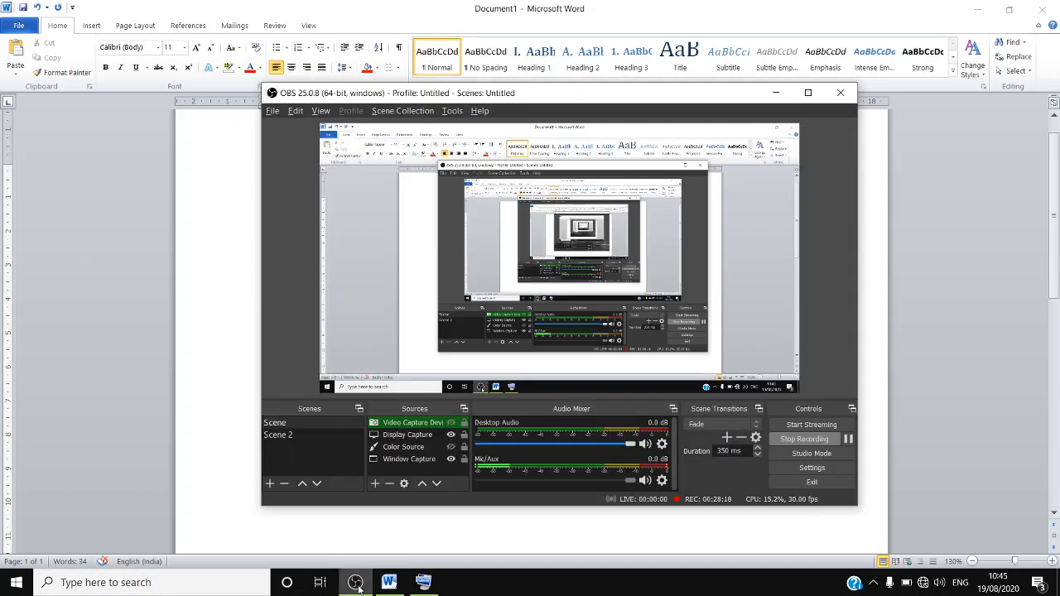